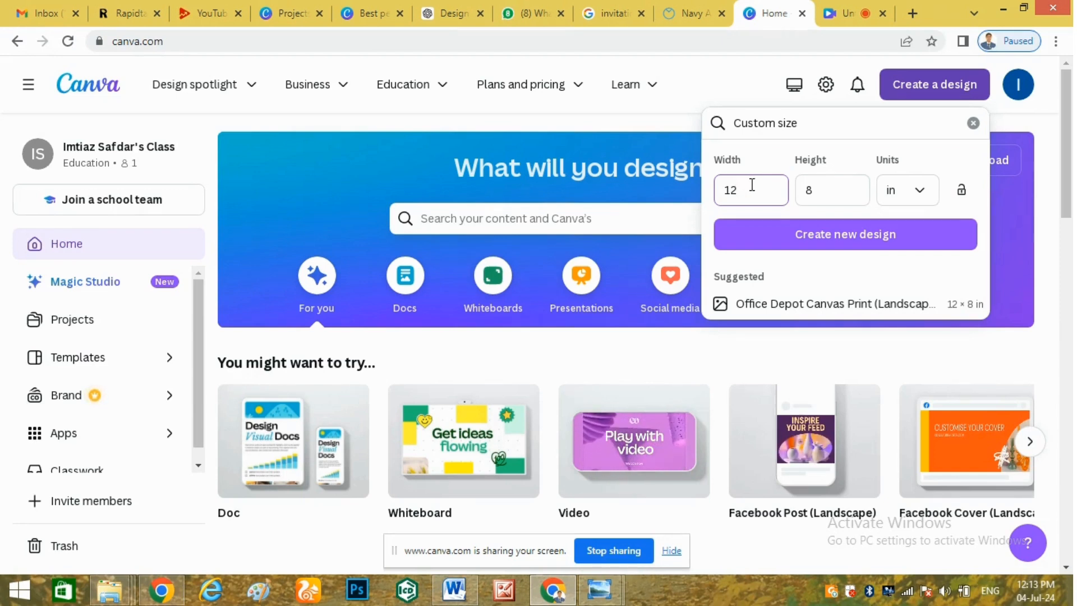
Create a new blank custom design measuring 12 × 8 inches.
left_click(840, 237)
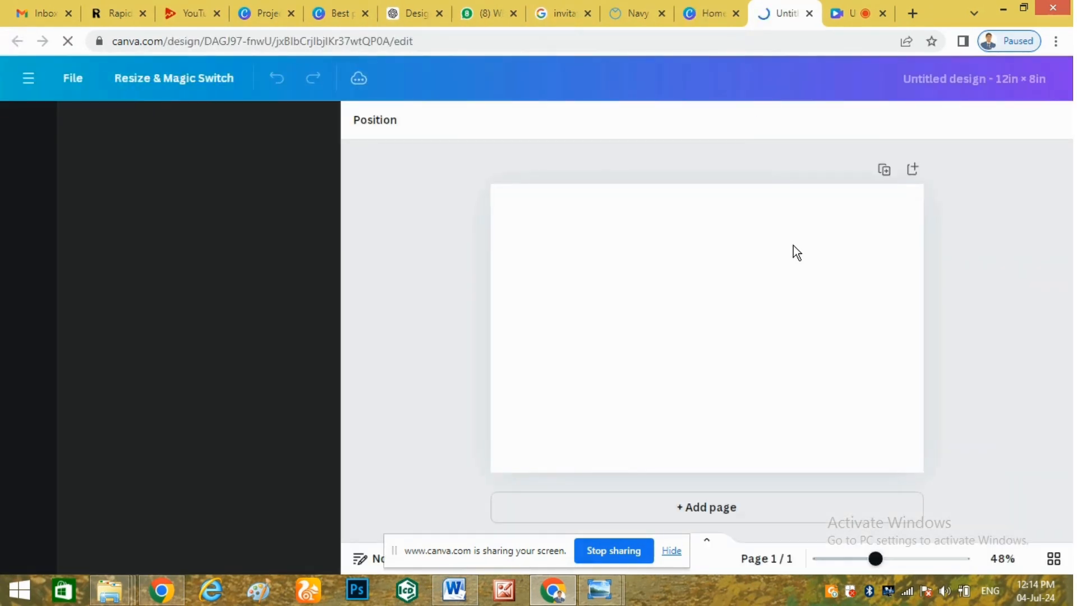
Zoom the page to about 48% and search Elements for 'background color'.
left_click(802, 558)
left_click_drag(805, 562, 816, 559)
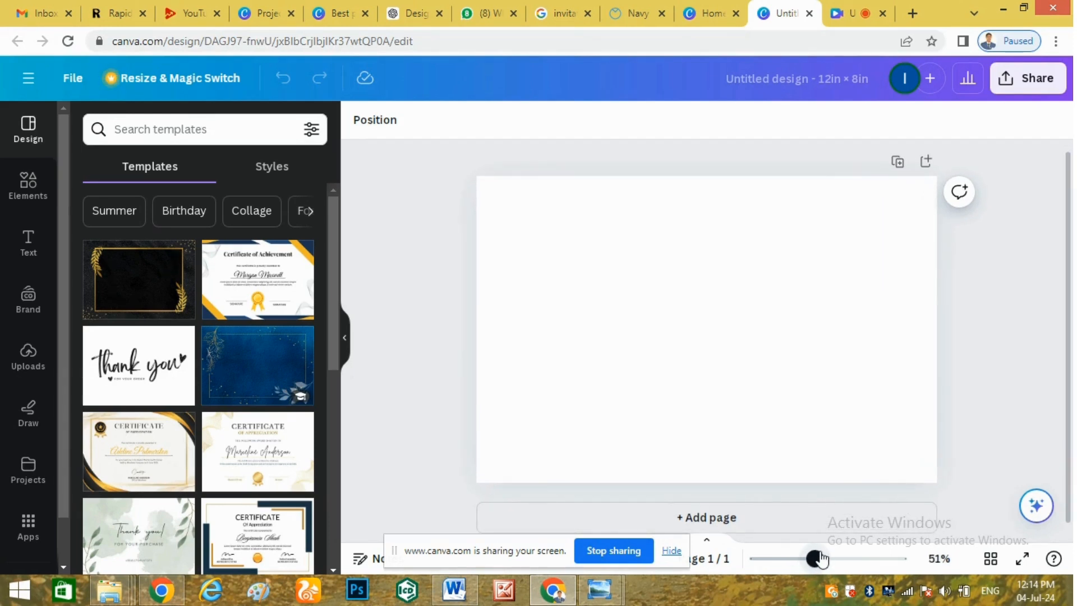
left_click(50, 205)
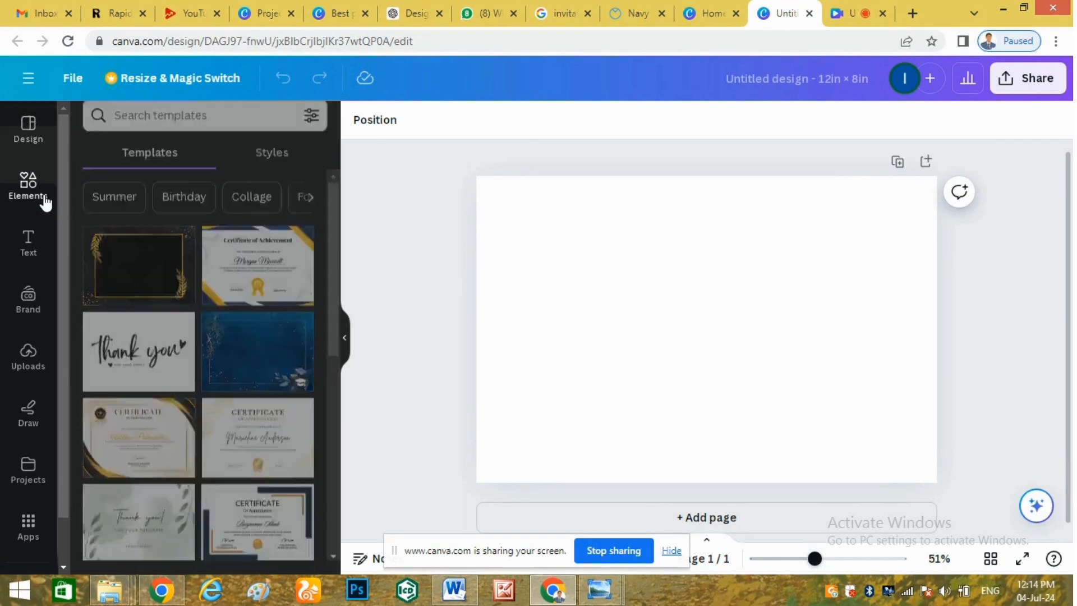
left_click(200, 131)
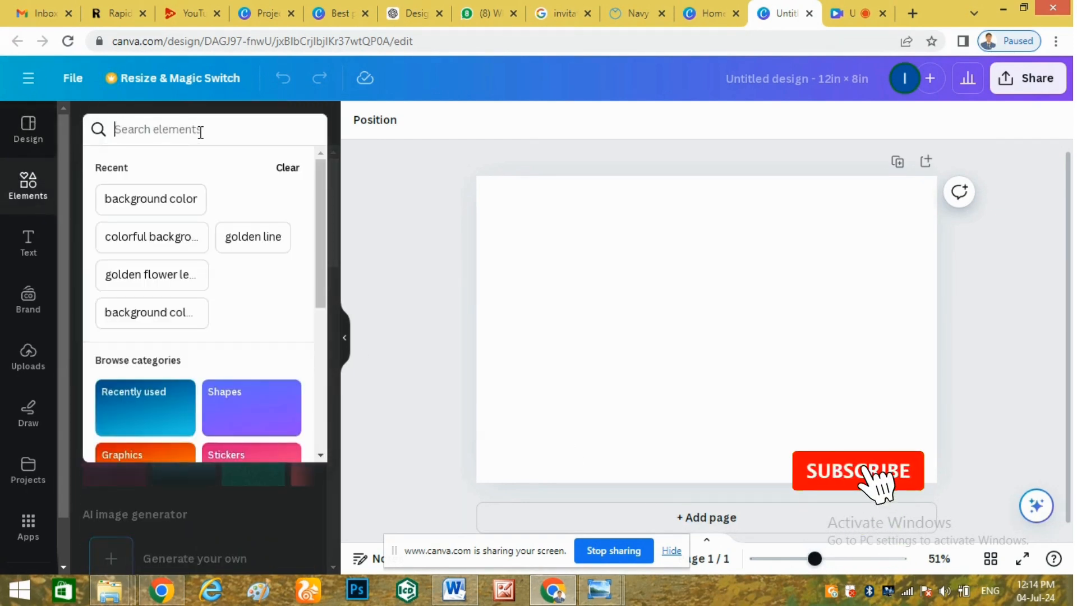
type("back")
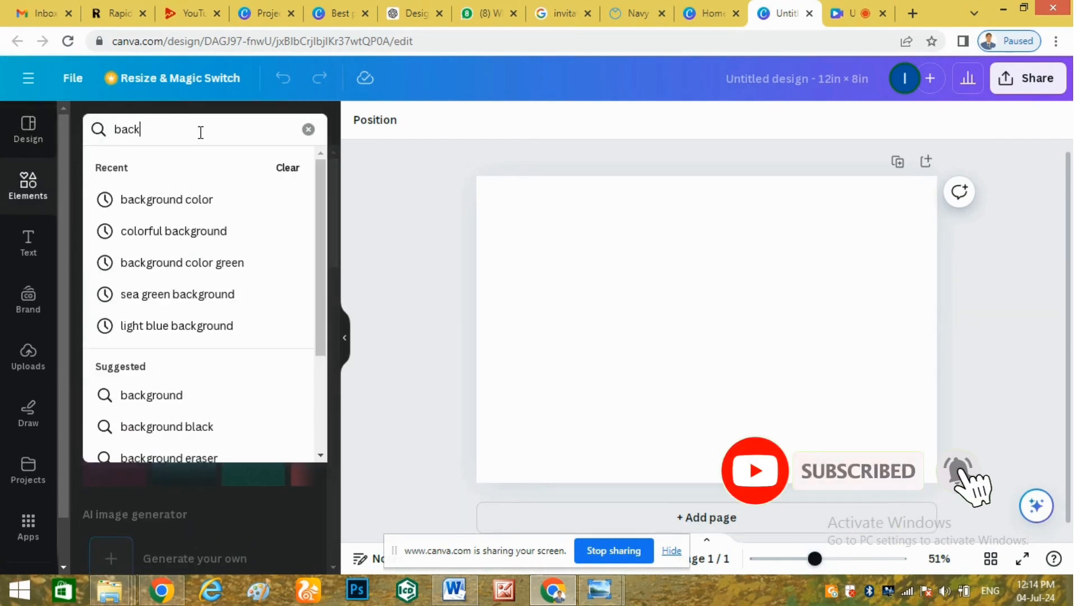
type("ground color")
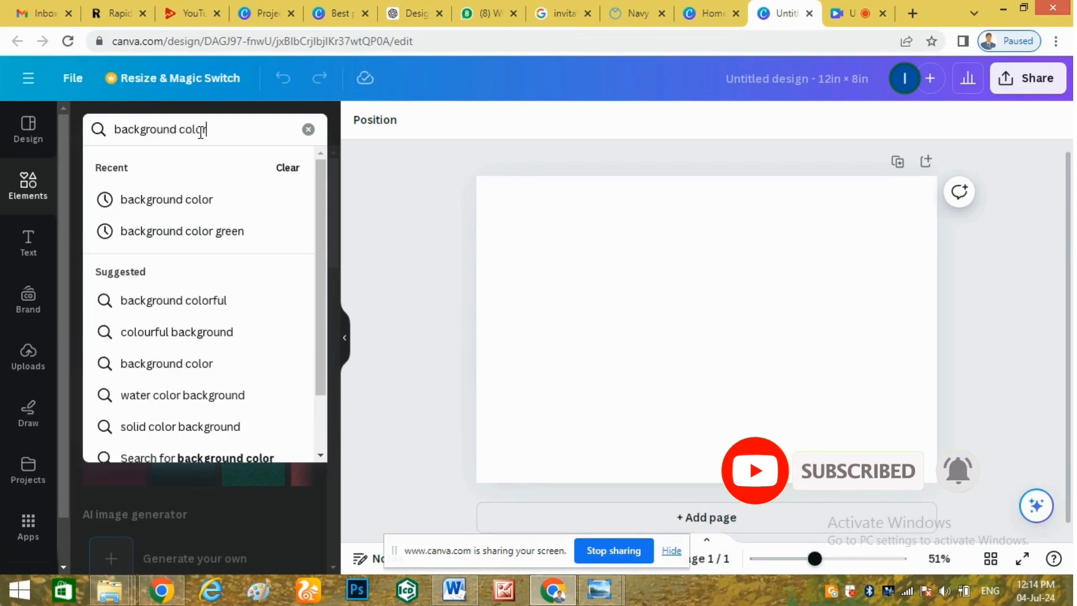
key("Return")
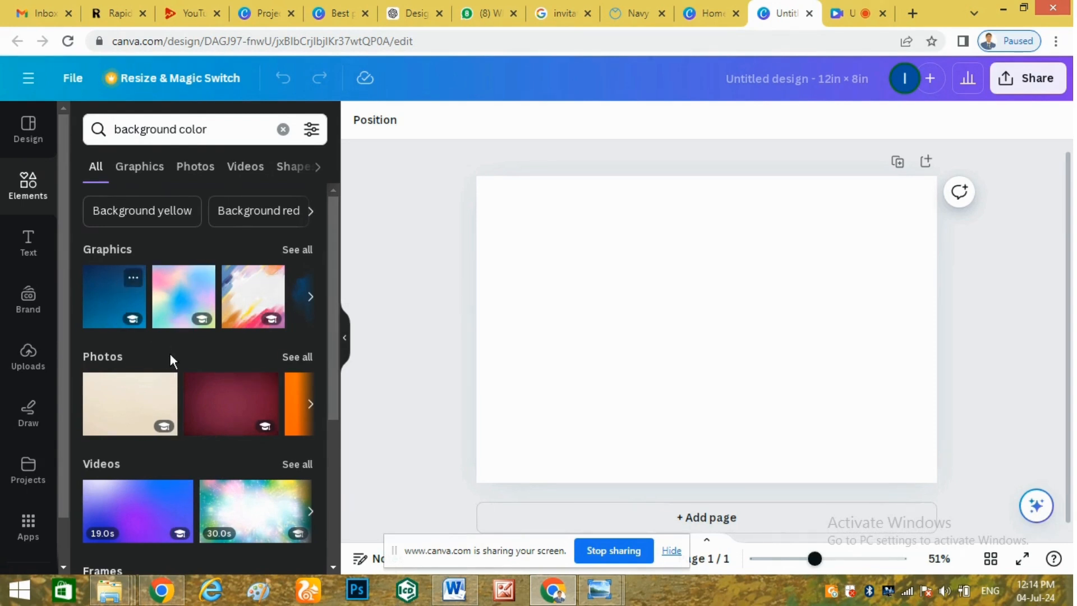
Add the maroon textured photo and set it as the page background.
left_click(216, 407)
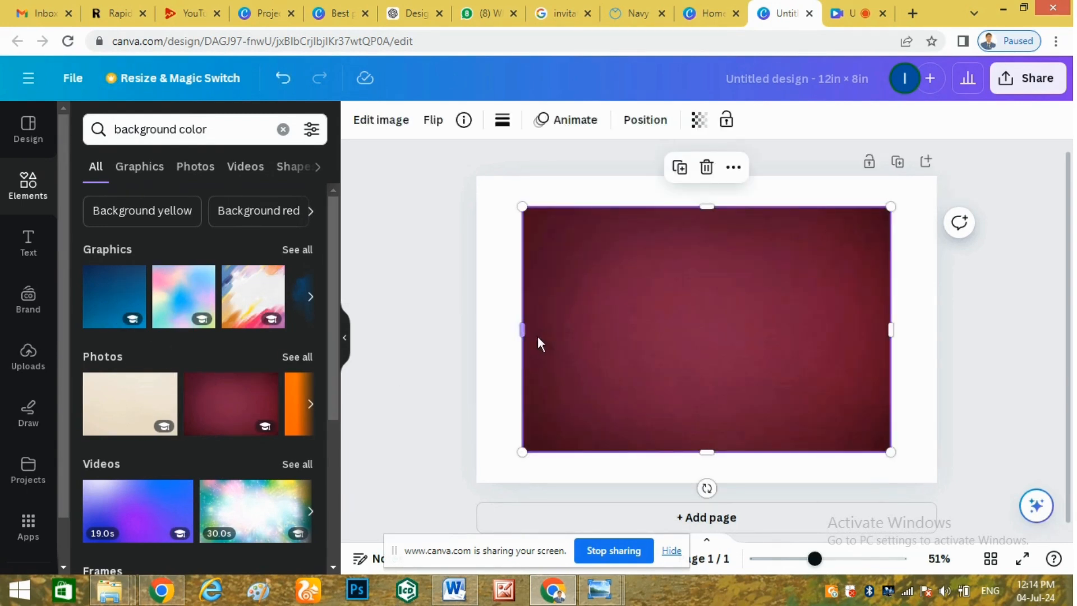
right_click(620, 281)
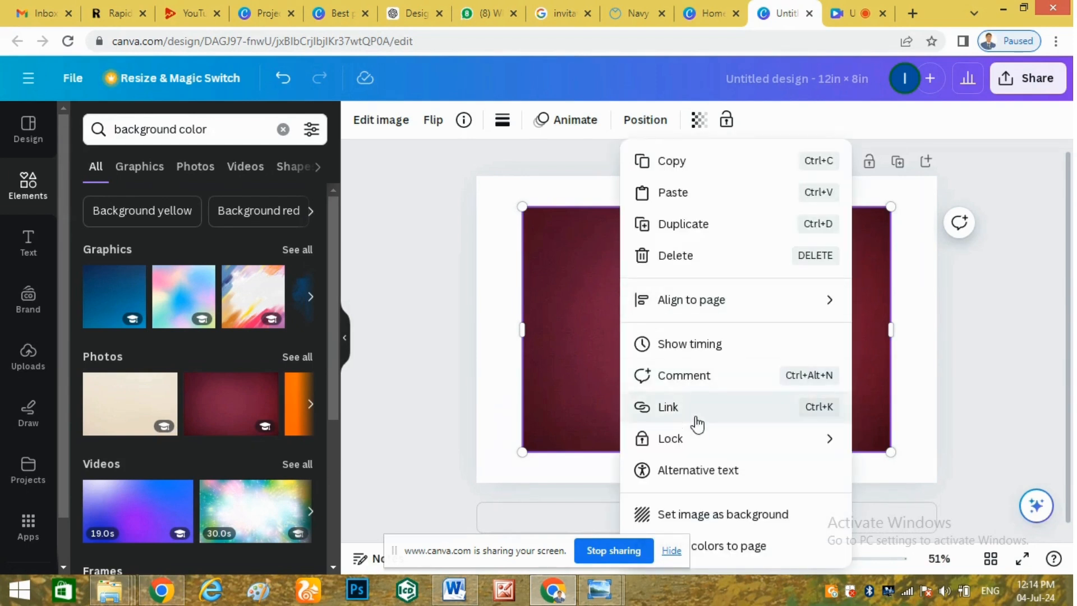
left_click(702, 515)
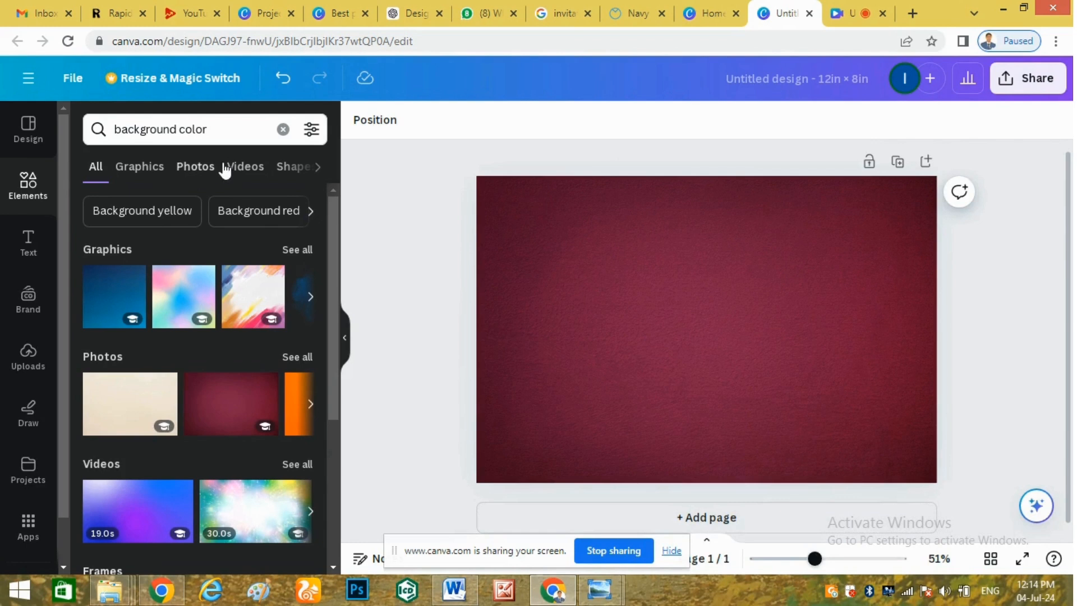
left_click(283, 129)
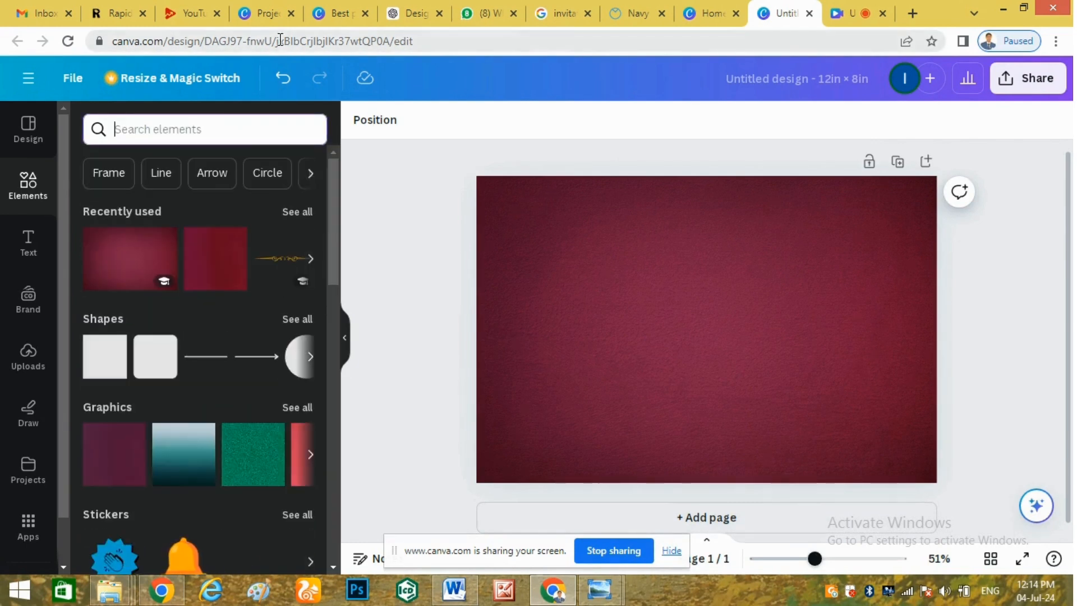
Add a golden flower leaf branch graphic, shrunk and rotated upright, in the top-left corner.
type("golden")
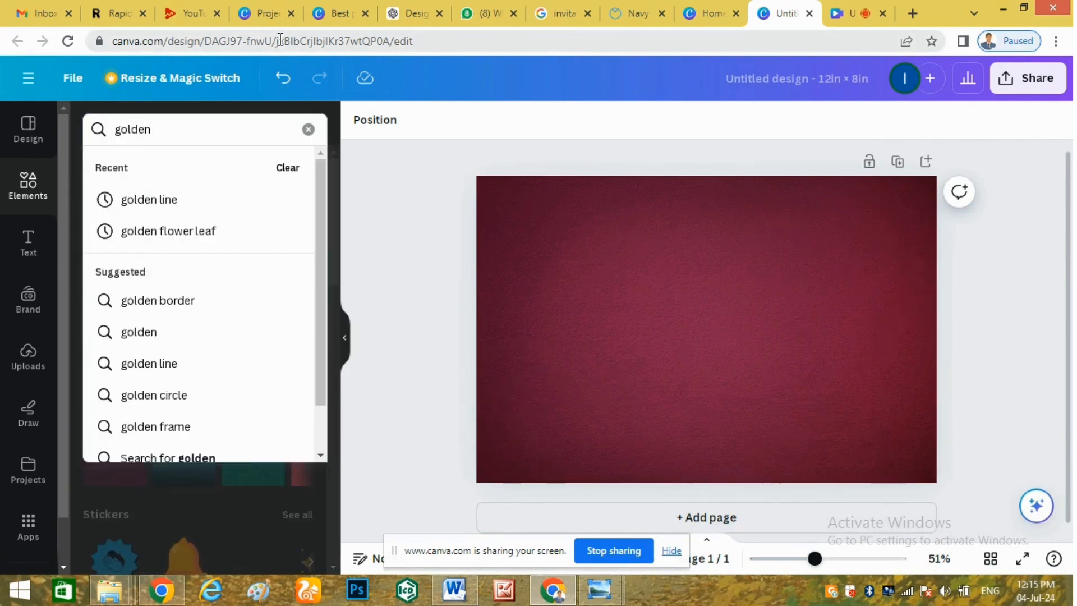
left_click(196, 241)
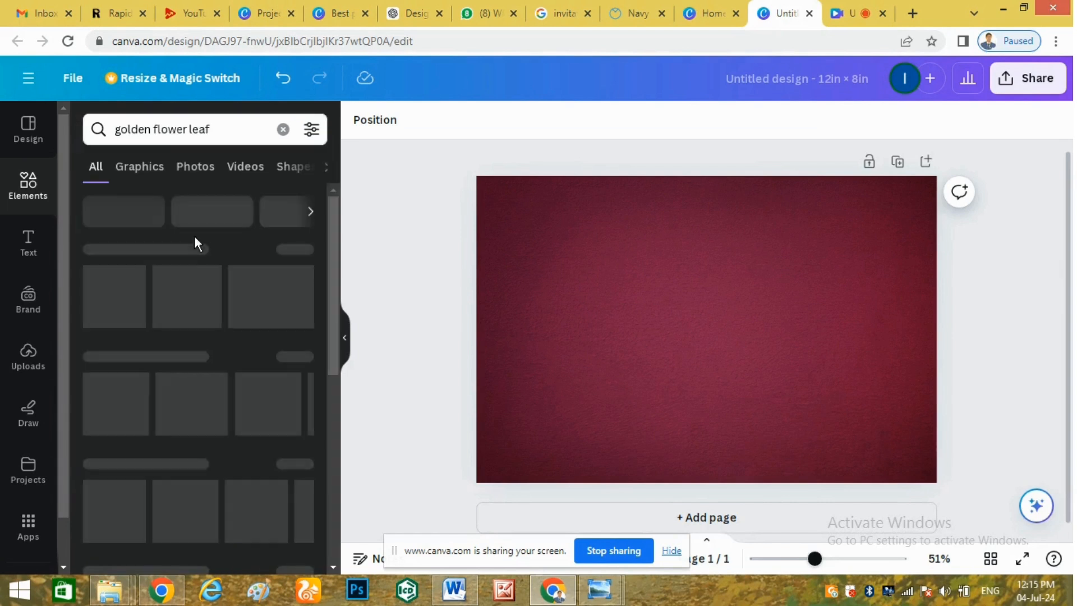
left_click(142, 168)
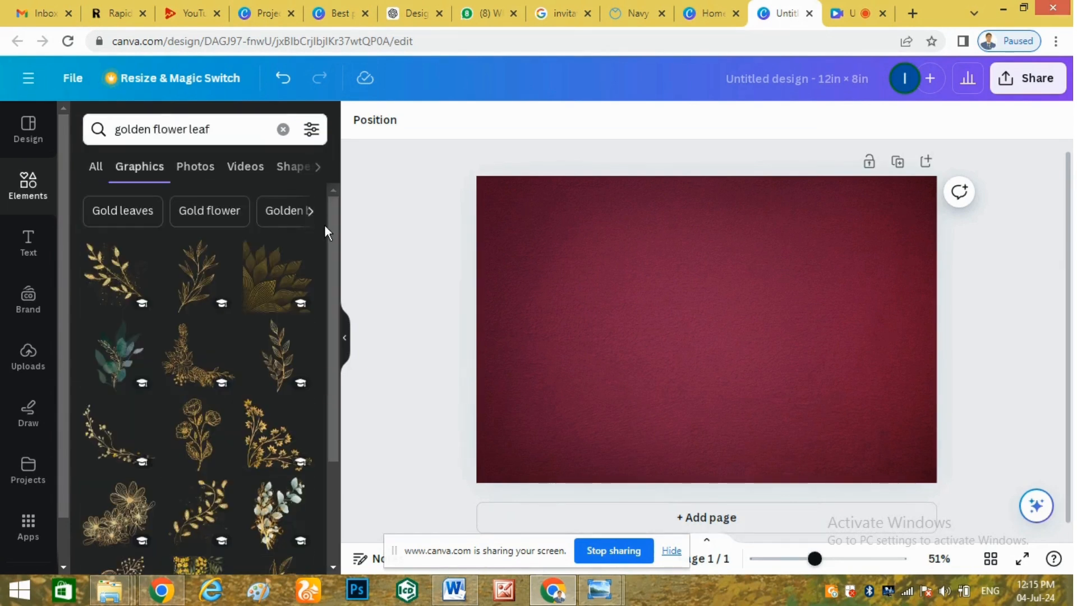
left_click_drag(332, 235, 333, 468)
left_click(280, 462)
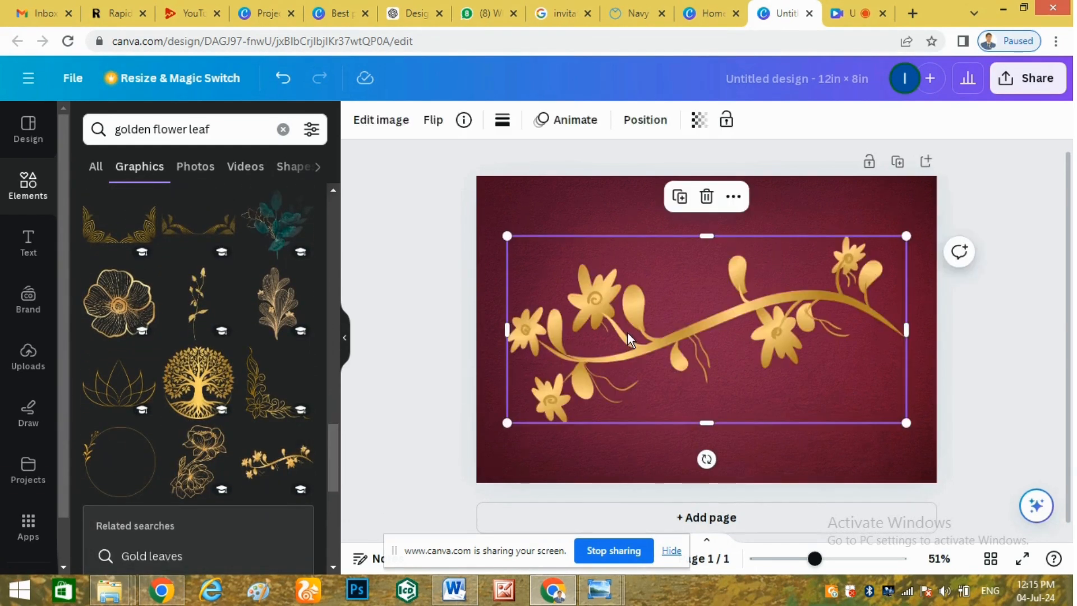
left_click_drag(902, 237, 660, 351)
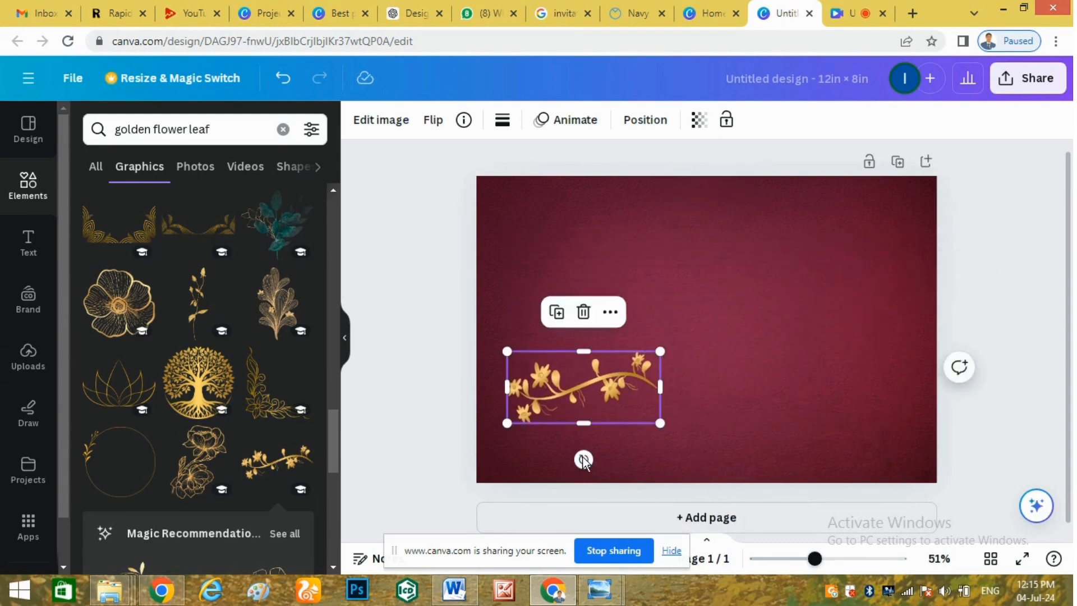
left_click_drag(583, 460, 481, 384)
left_click_drag(576, 362, 515, 230)
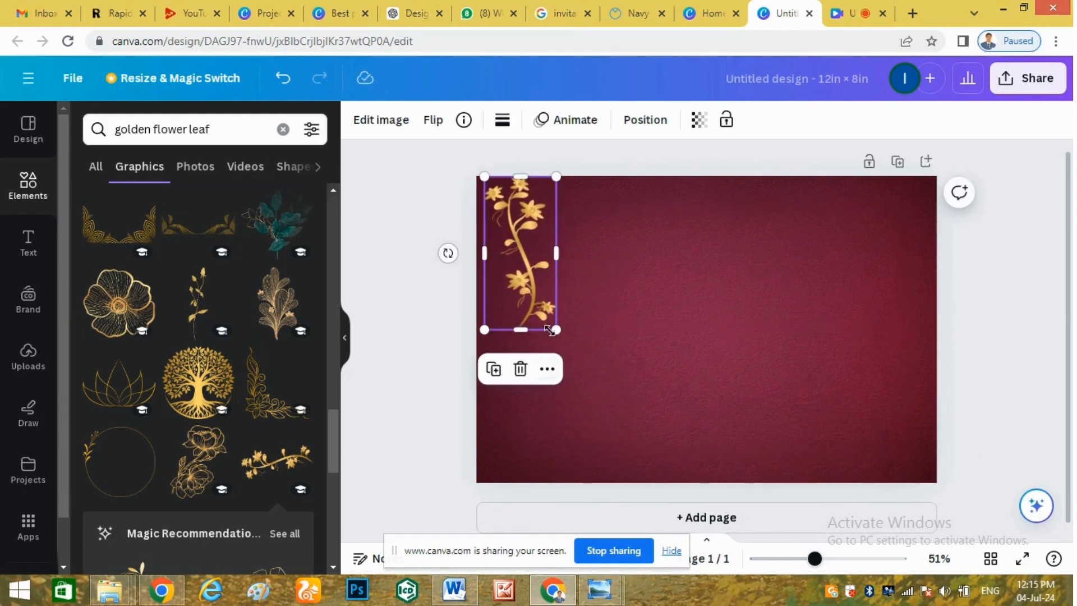
left_click_drag(555, 332, 544, 305)
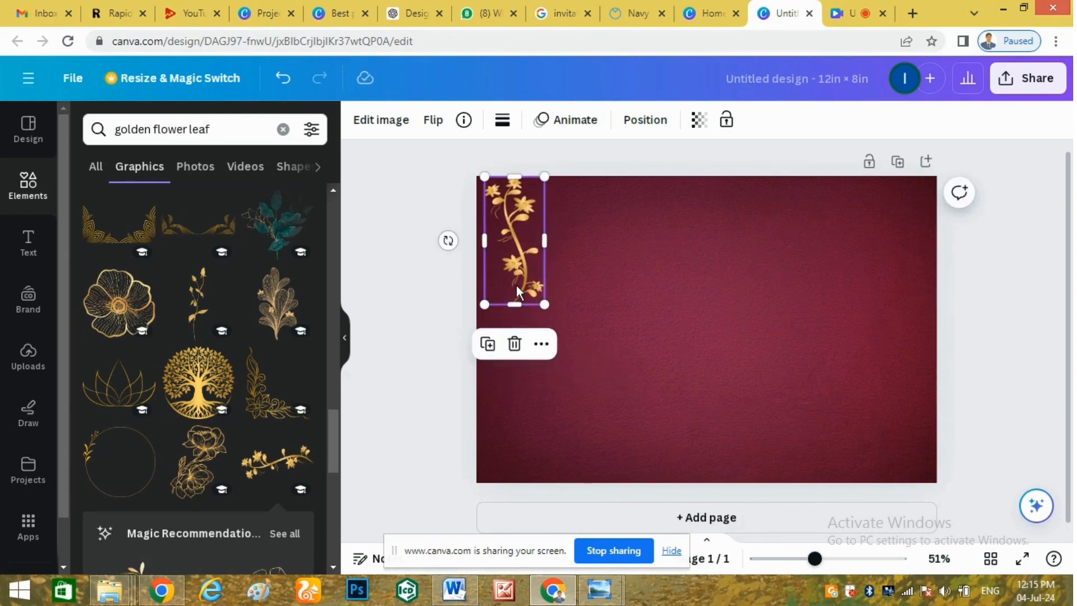
key("Down")
key("Down")
key("Down")
key("Down")
key("Down")
key("Down")
key("Down")
key("Down")
key("Left")
key("Left")
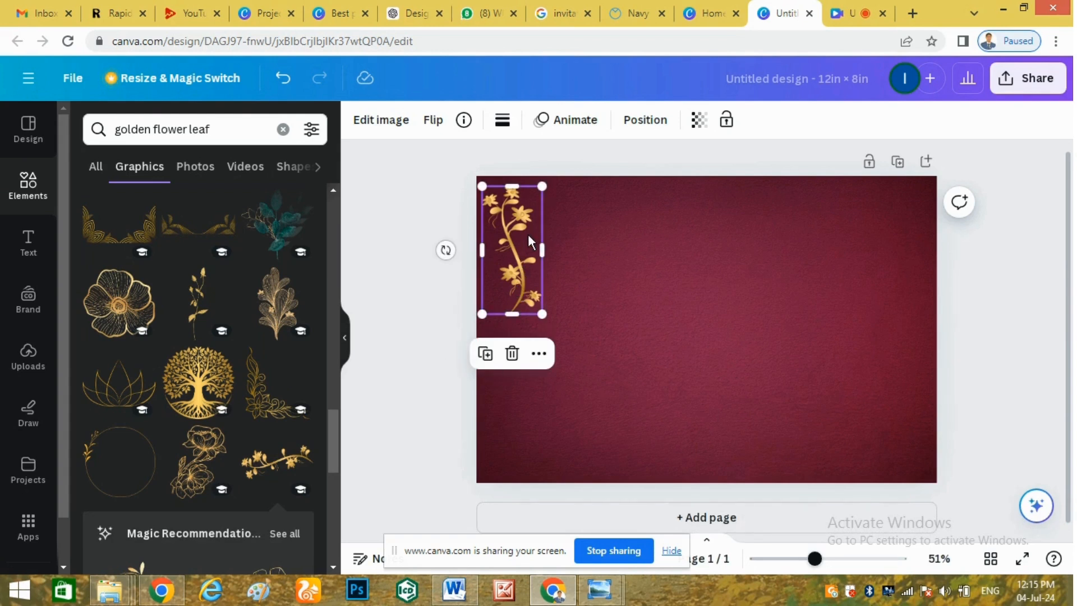
Duplicate the branch into the bottom-right corner and flip the copy horizontally.
key("ctrl+d")
left_click_drag(527, 234, 919, 403)
left_click(442, 127)
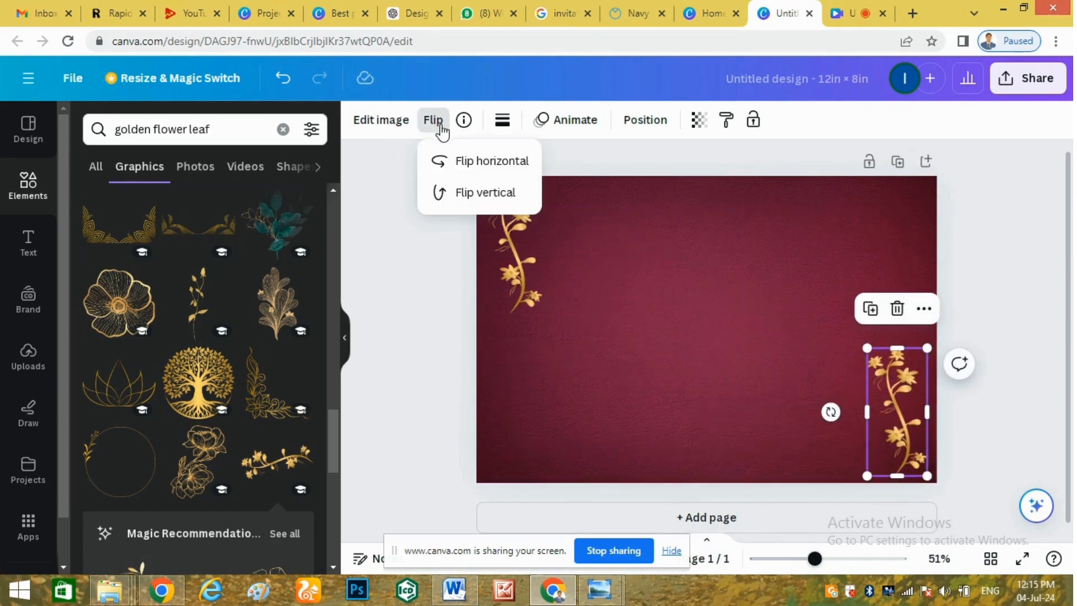
left_click(458, 159)
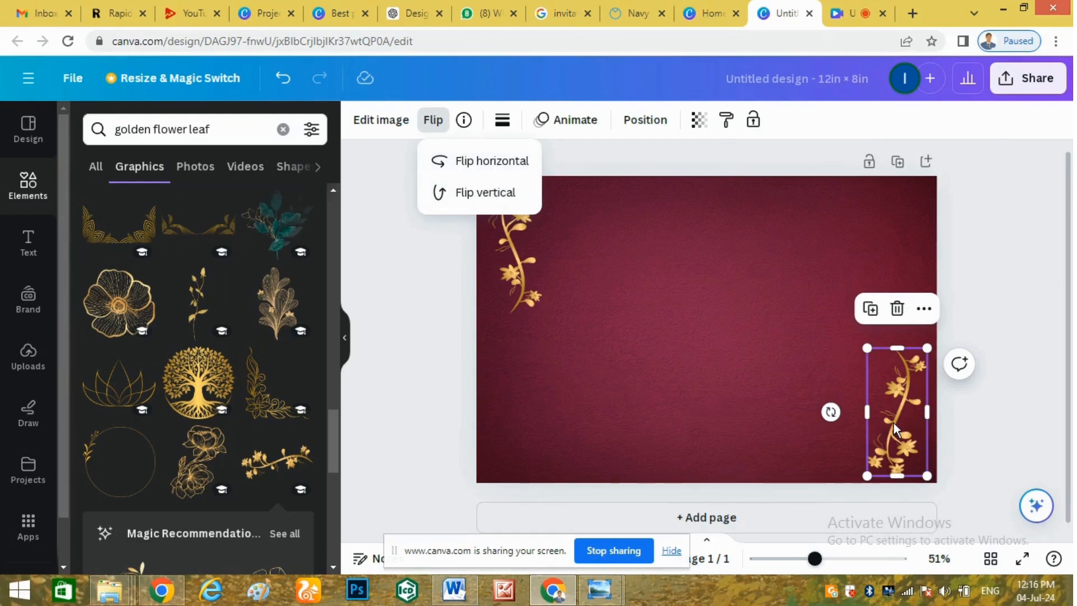
left_click(807, 354)
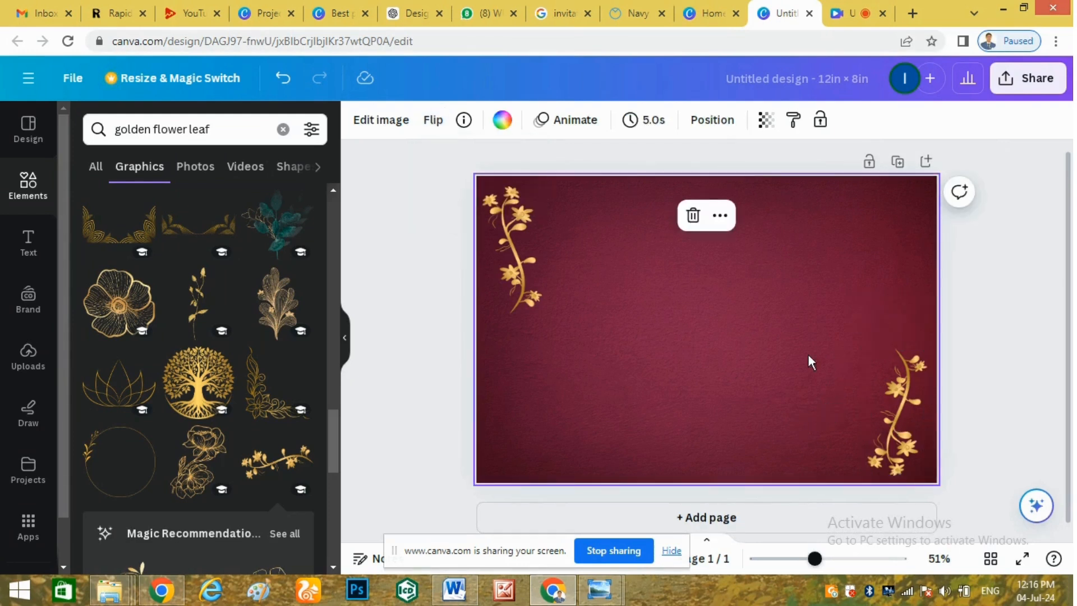
left_click(913, 402)
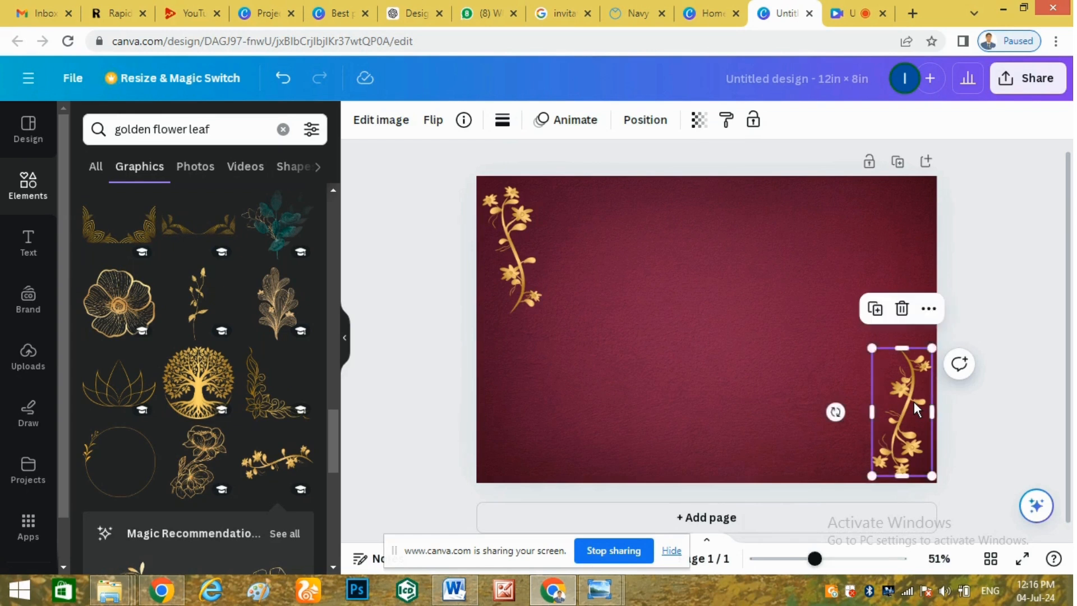
left_click_drag(913, 401, 915, 402)
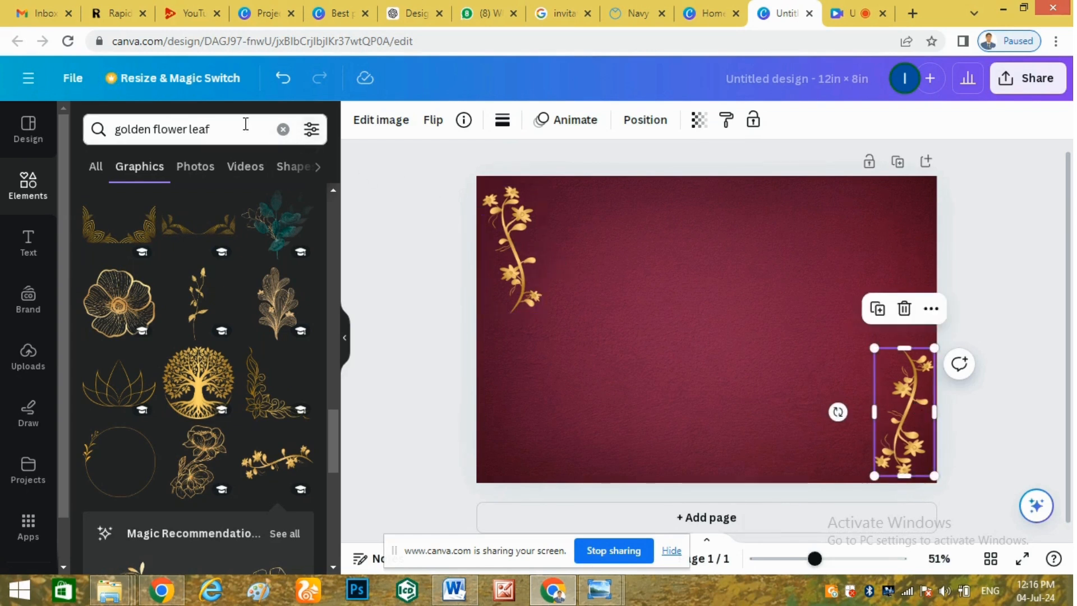
left_click(228, 129)
key("Return")
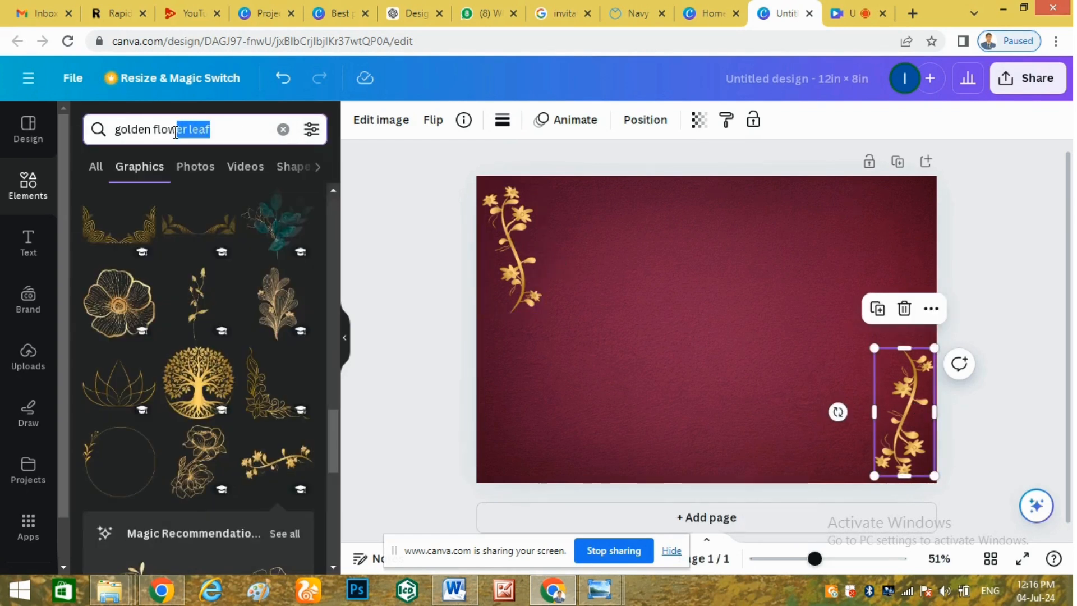
Add a shortened vertical ornate 'golden line' near the left edge, with a copy at the right edge.
key("BackSpace")
type("line")
key("Return")
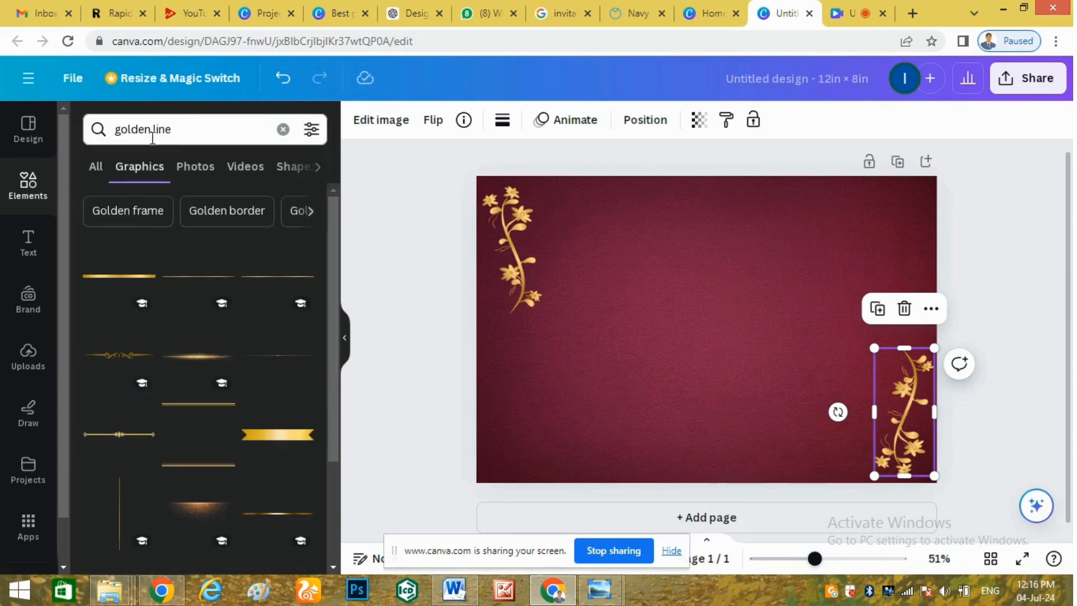
left_click(116, 365)
left_click_drag(718, 324, 665, 358)
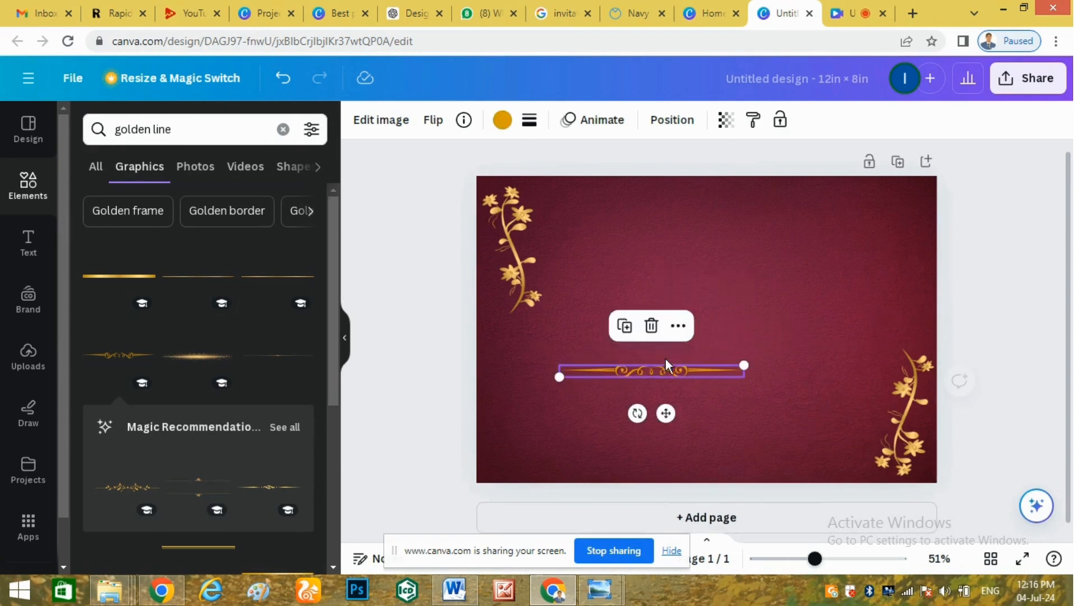
left_click_drag(635, 413, 527, 355)
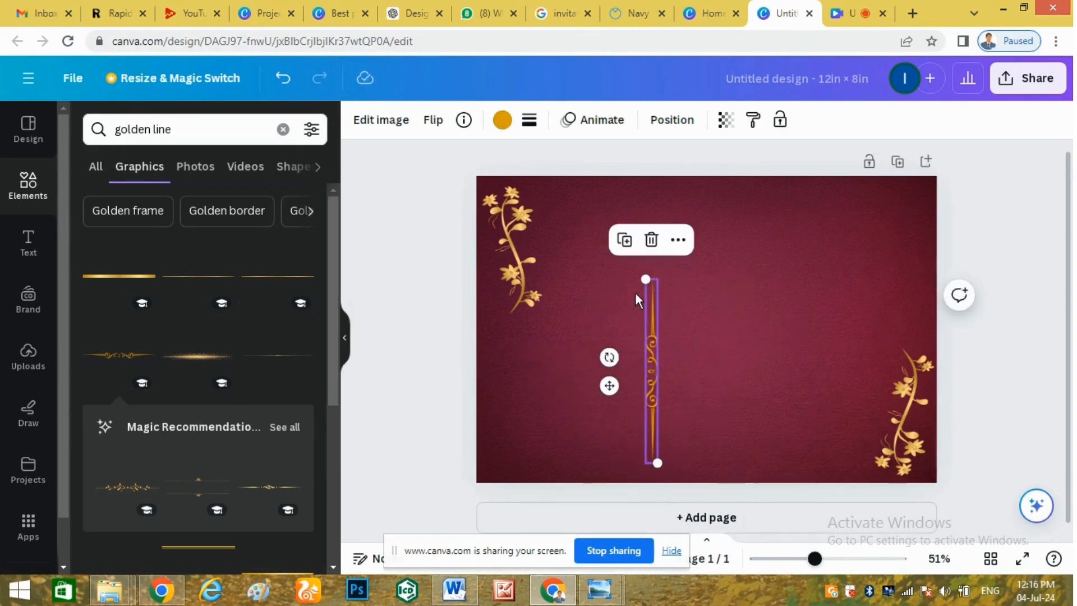
left_click_drag(640, 279, 649, 335)
left_click_drag(652, 397, 508, 397)
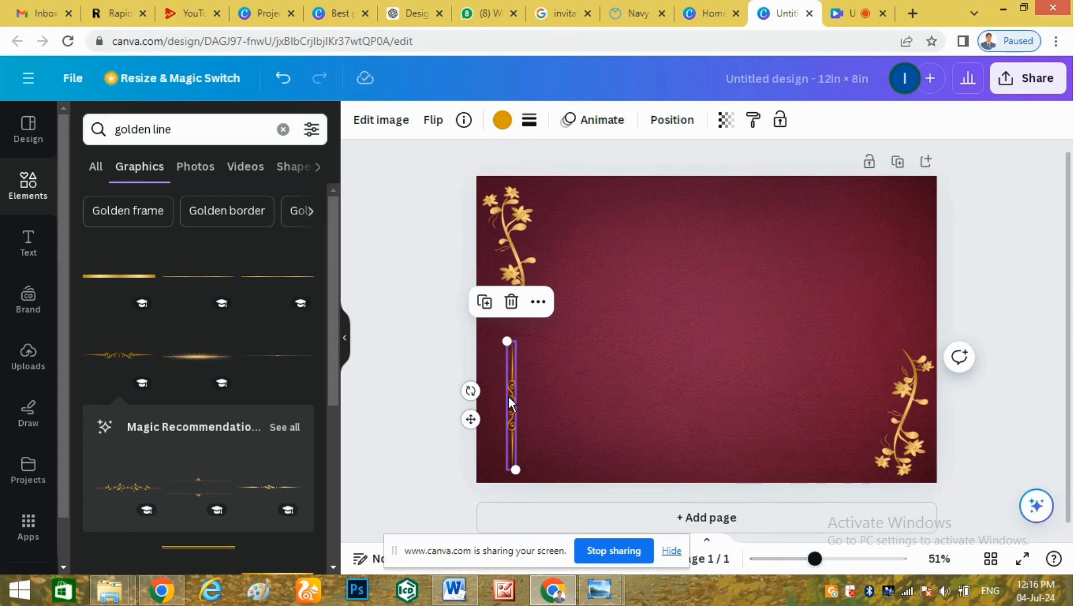
key("ctrl+d")
left_click_drag(516, 398, 908, 250)
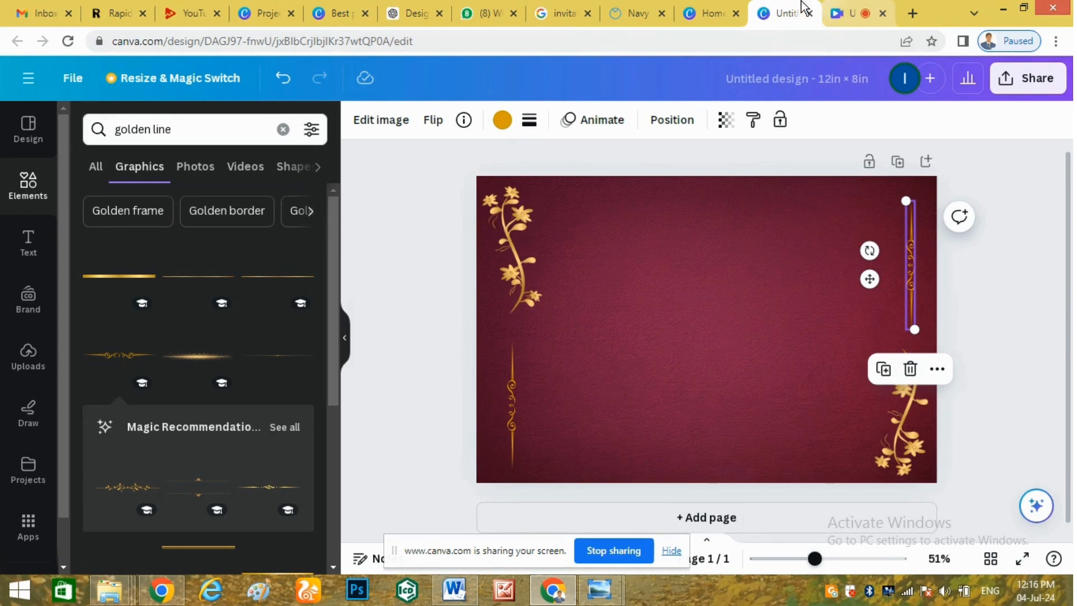
Search 'award' graphics and place a small BEST AWARD badge near the top-right corner.
left_click(283, 131)
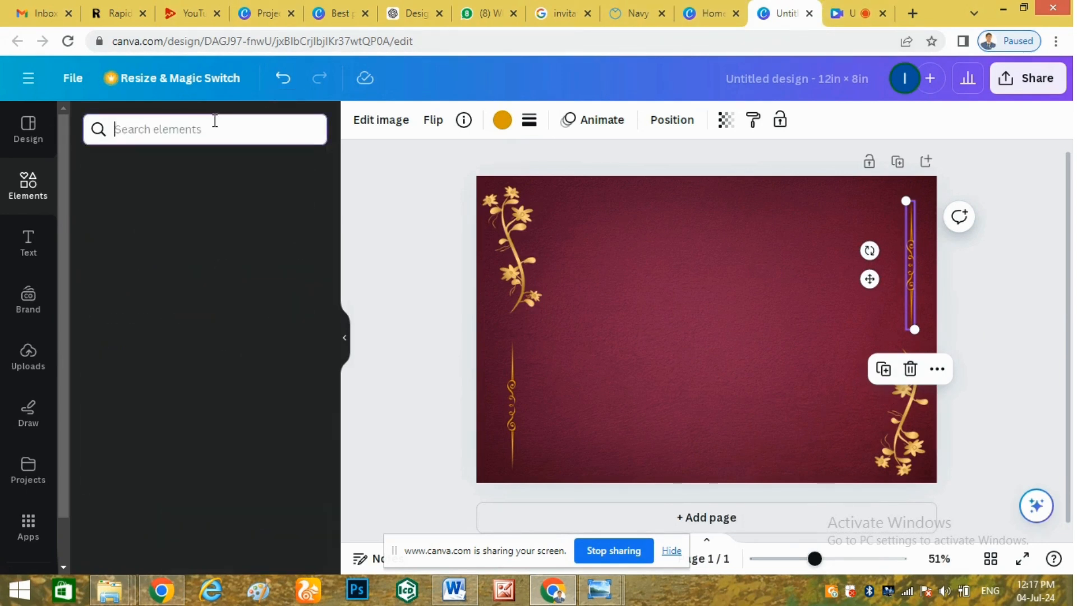
type("award")
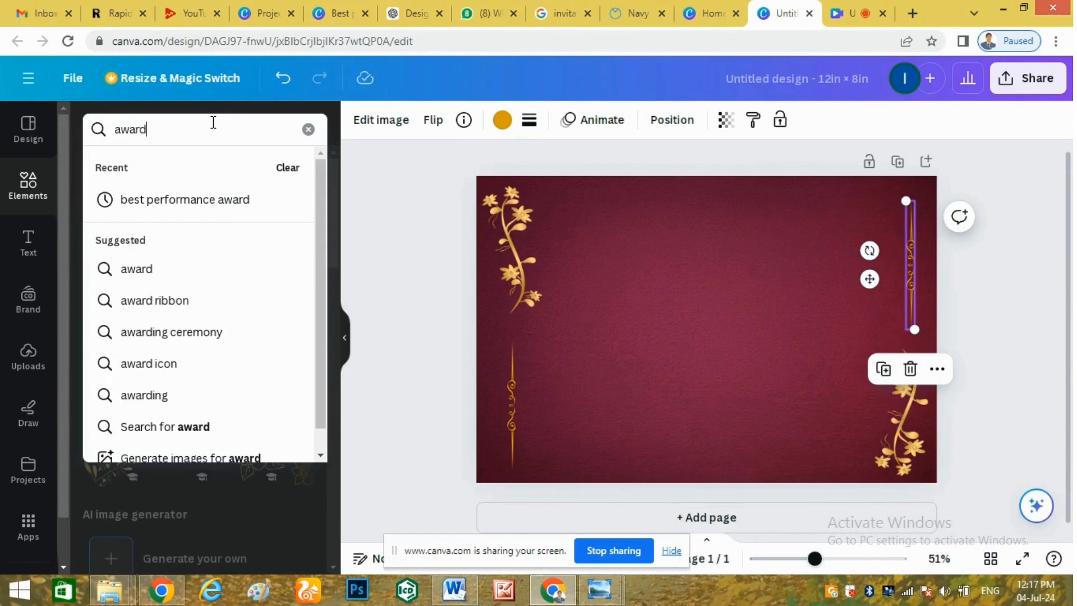
key("Return")
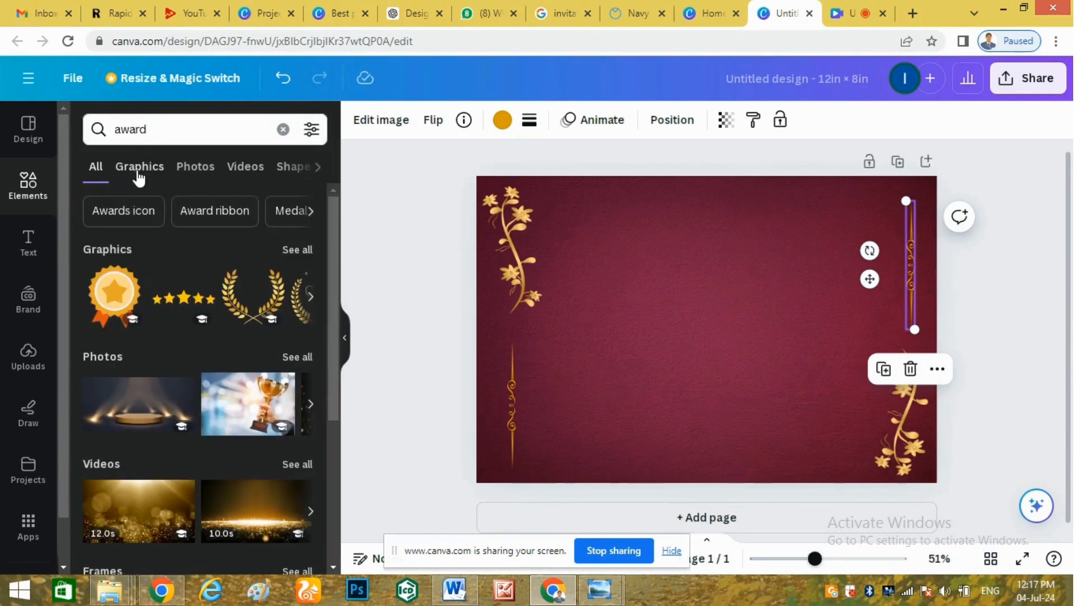
left_click(139, 167)
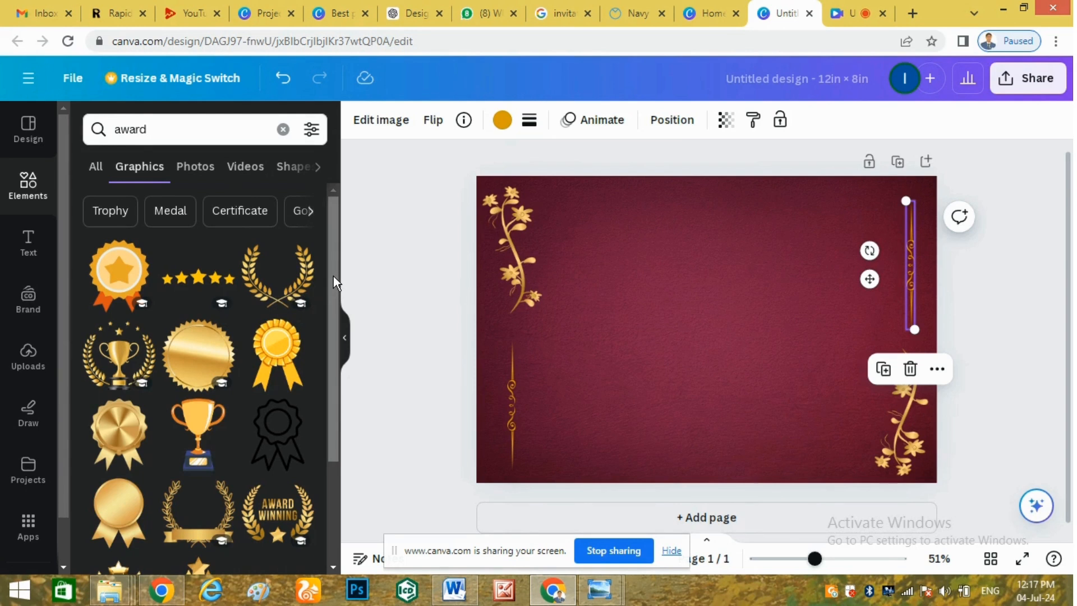
left_click_drag(333, 276, 335, 497)
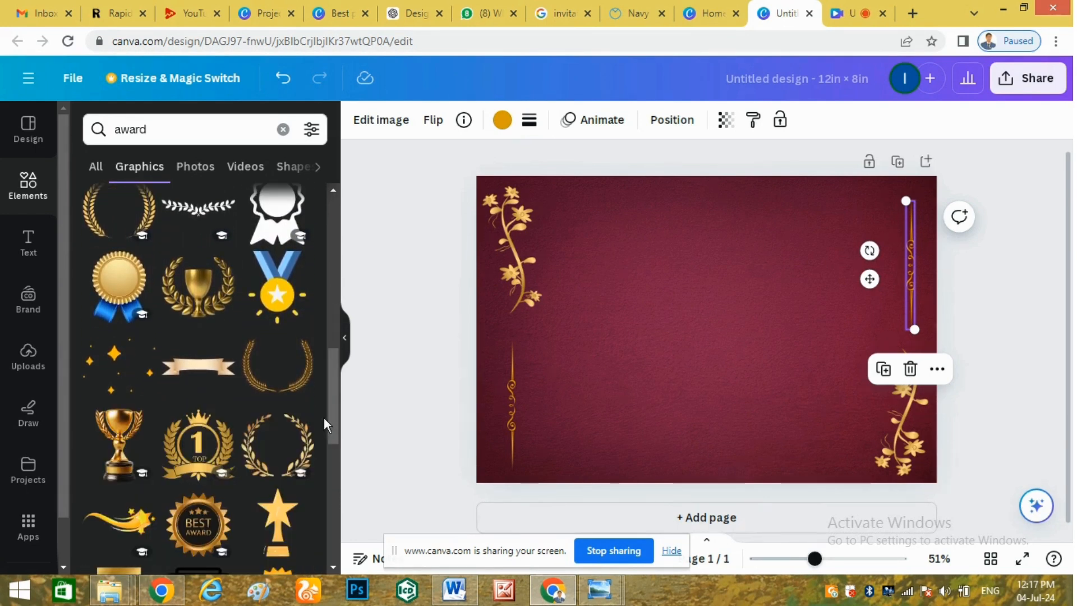
mouse_move(329, 380)
left_mouse_down()
mouse_move(347, 500)
mouse_move(332, 362)
left_mouse_up()
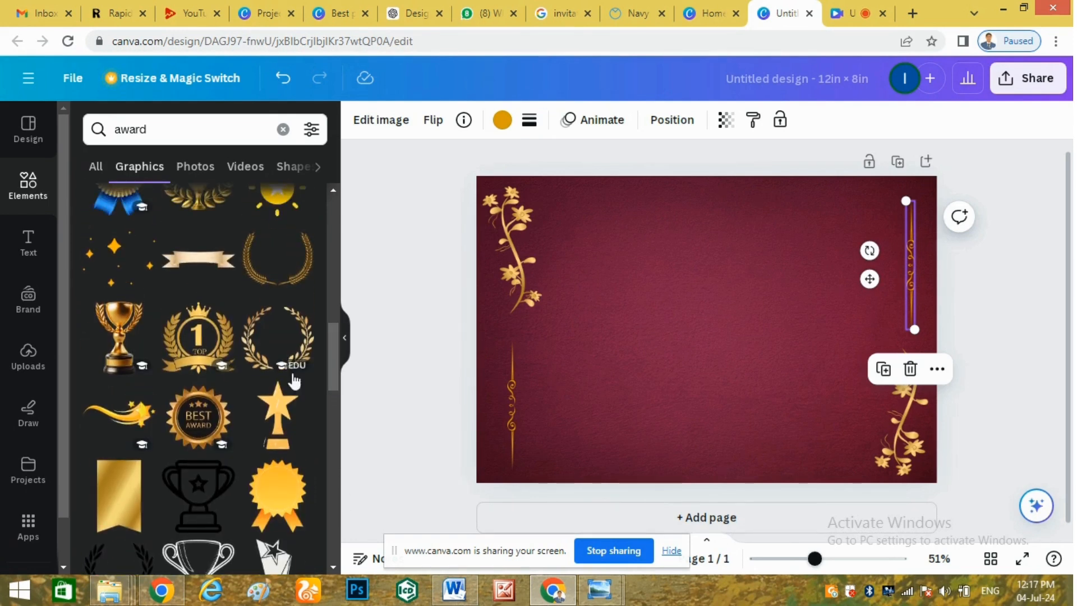
left_click(194, 425)
left_click_drag(661, 323, 775, 268)
left_click_drag(760, 219, 834, 256)
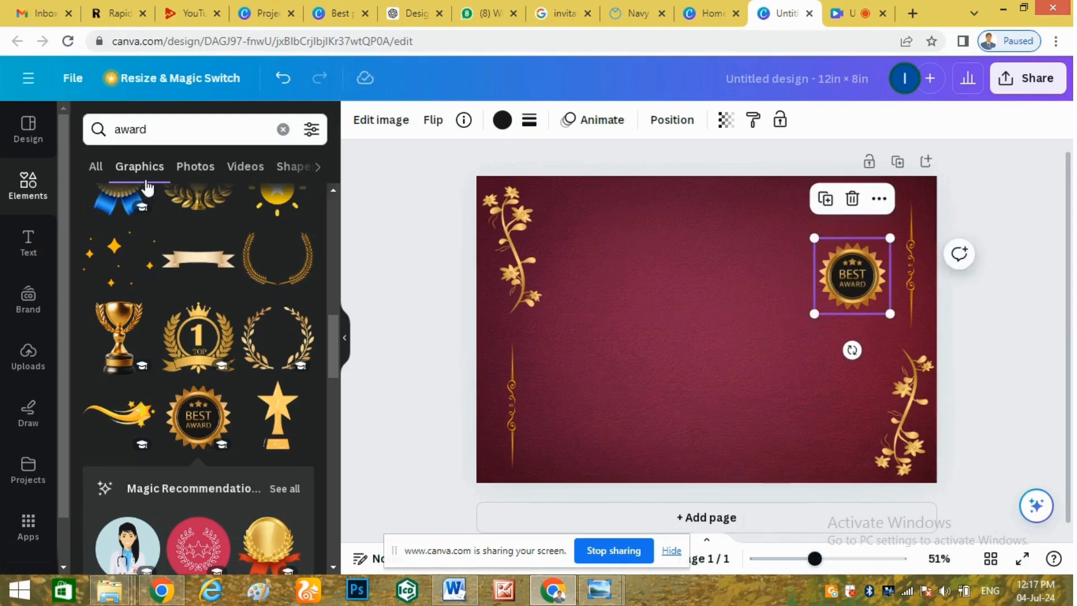
left_click(27, 252)
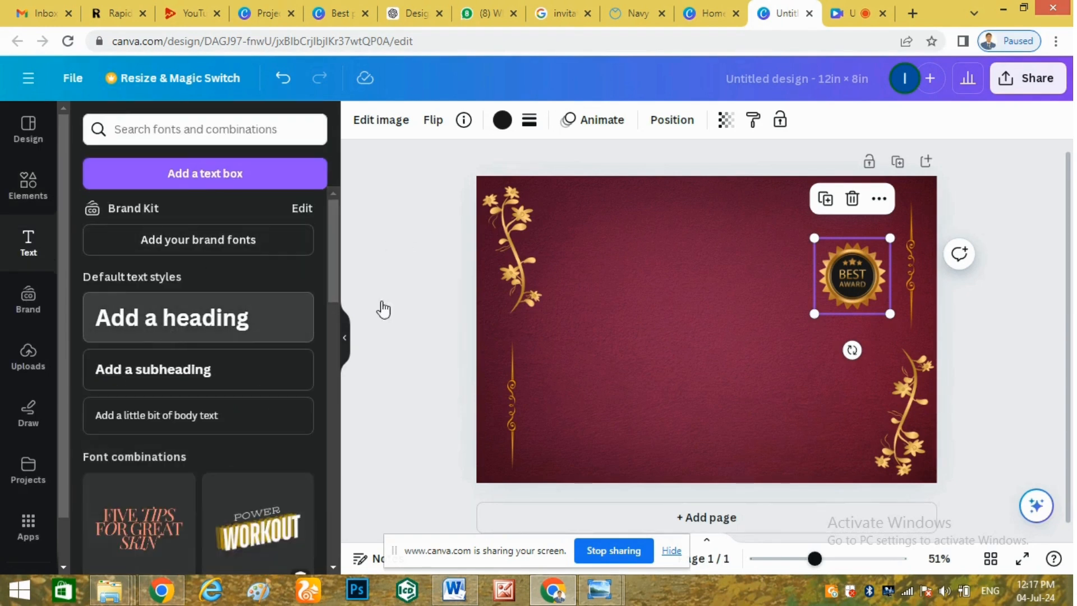
Add a heading that reads 'Best Performance Certificate'.
left_click(768, 370)
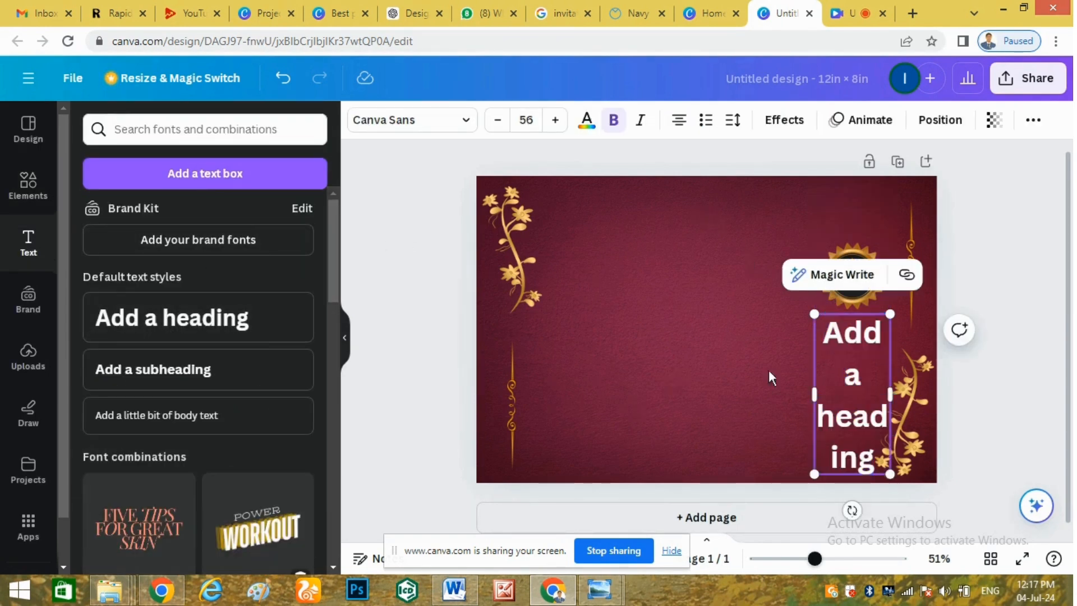
left_click(769, 377)
left_click_drag(861, 346, 677, 244)
double_click(677, 245)
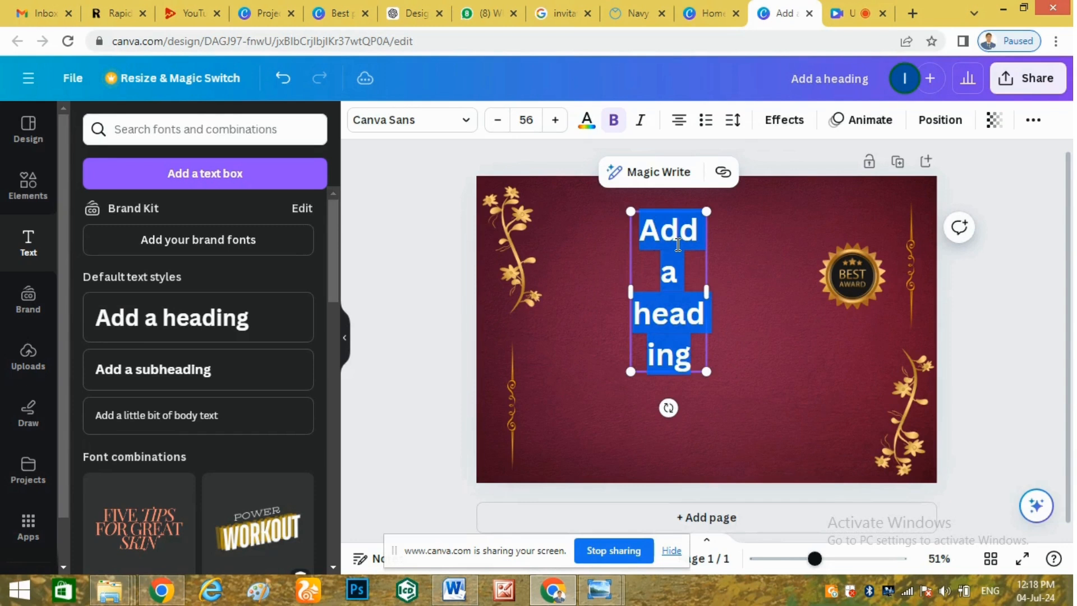
type("Best")
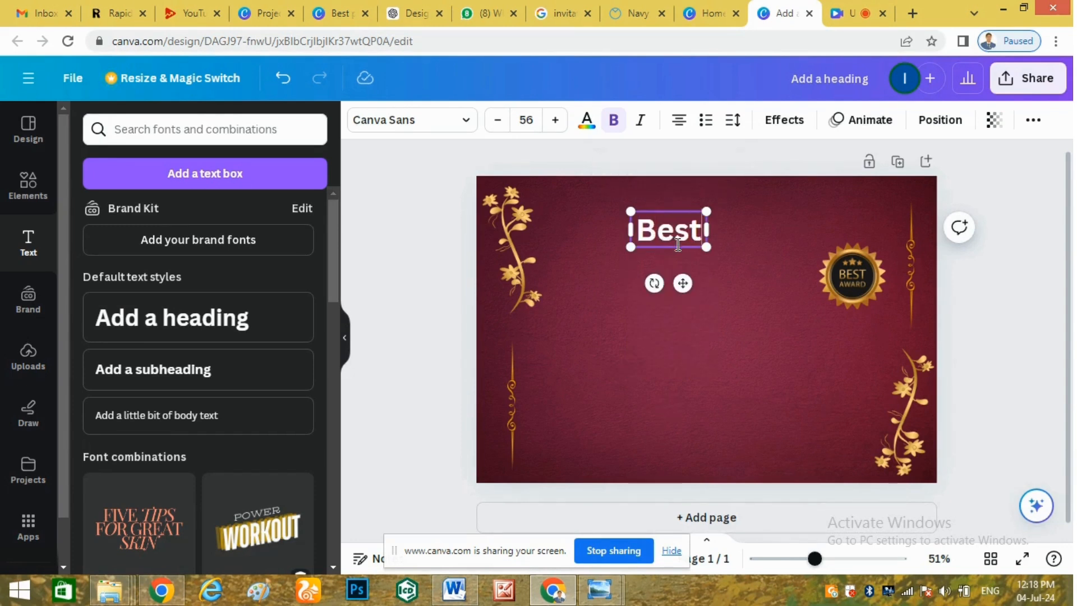
type(" Perform")
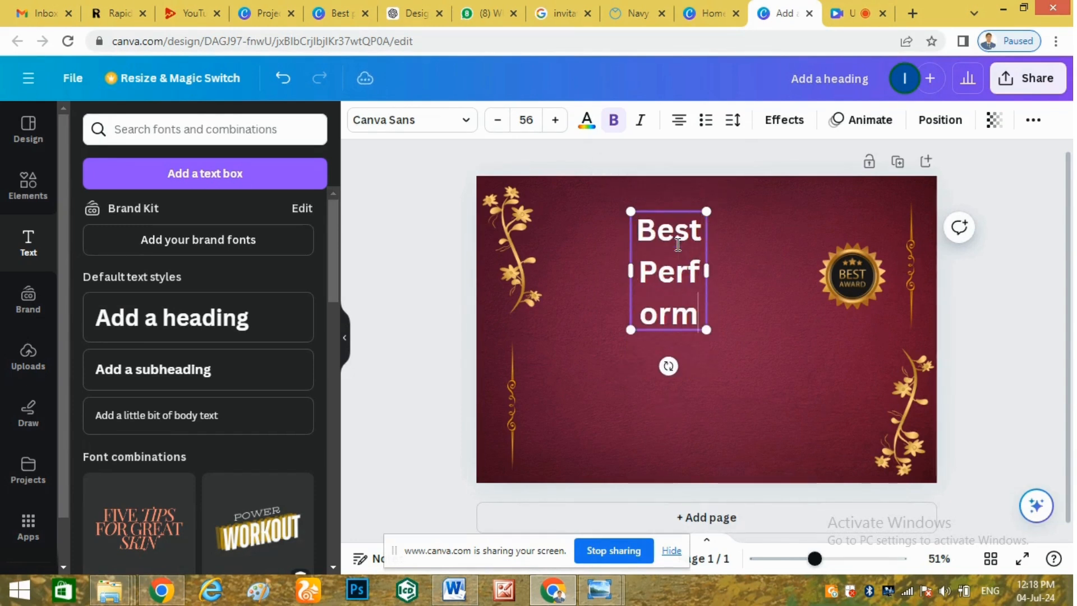
type("ance Certificate")
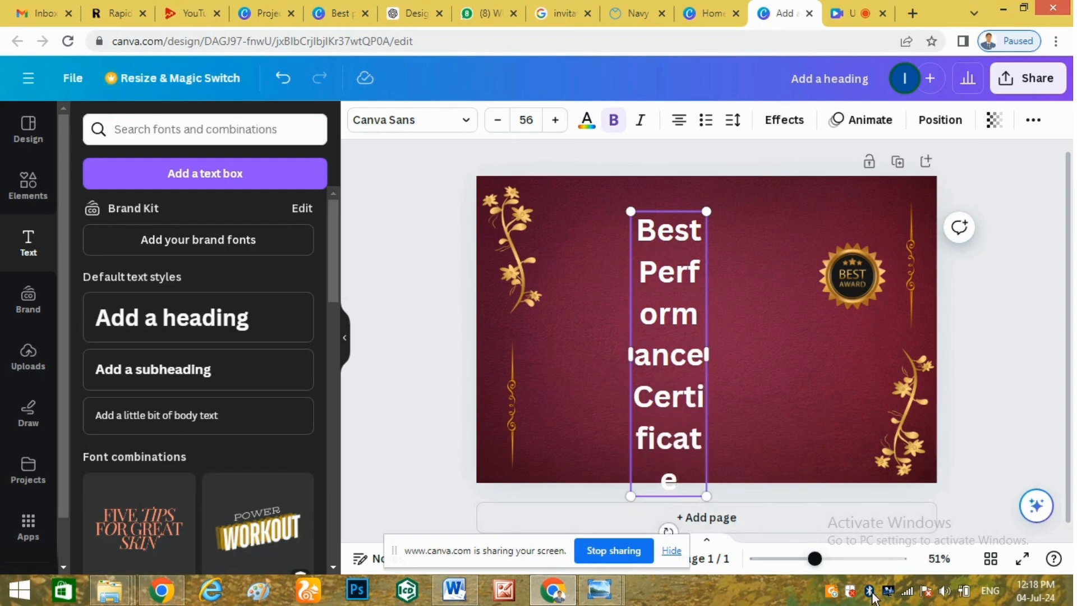
left_click_drag(676, 272, 1015, 312)
left_click(721, 373)
Move the heading to the top of the certificate and widen its text box.
left_click(702, 353)
left_click(719, 375)
left_click_drag(745, 241, 644, 207)
left_click_drag(621, 224, 621, 241)
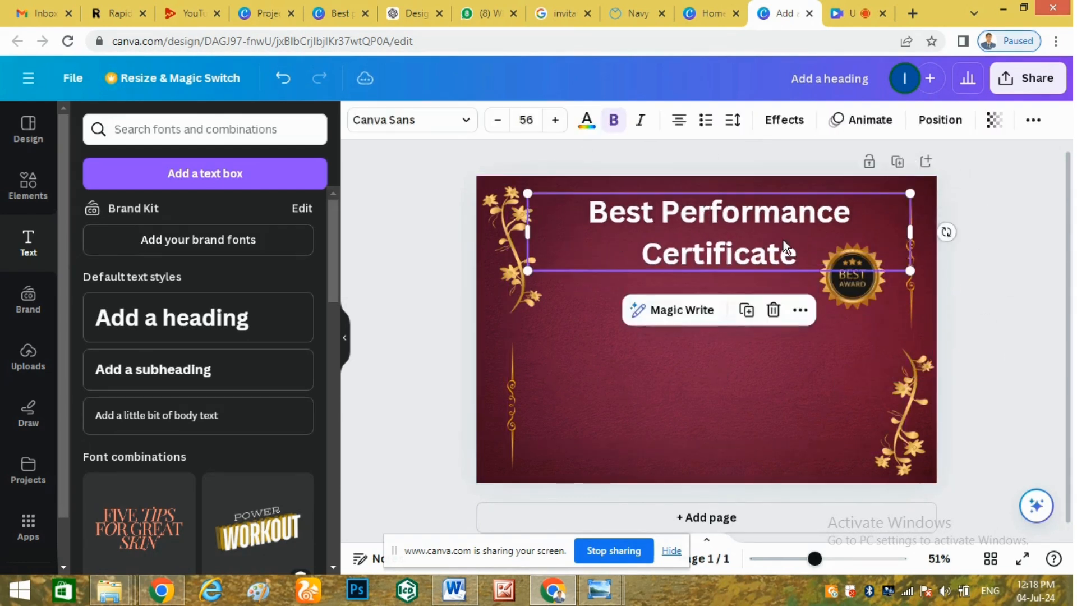
left_click_drag(924, 232, 965, 232)
Reduce the heading font to size 45 so it fits one line, centred along the top.
triple_click(788, 241)
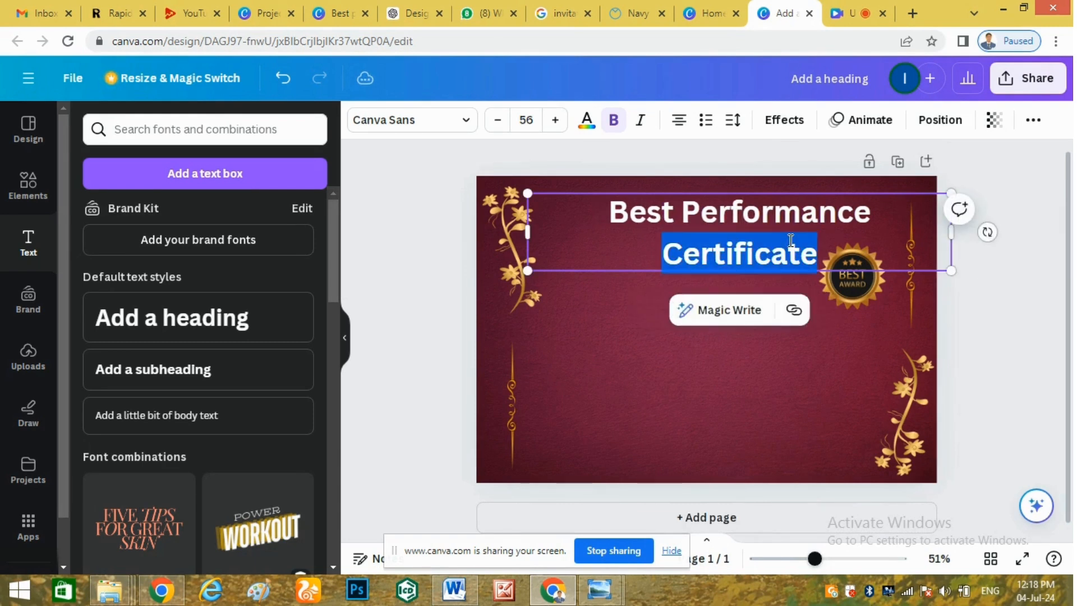
left_click(496, 124)
left_click(497, 123)
left_click(497, 123)
left_click(497, 124)
left_click(497, 123)
left_click(497, 124)
left_click(497, 123)
left_click(497, 123)
left_click(497, 123)
left_click(497, 123)
left_click(497, 124)
left_click(641, 318)
left_click_drag(638, 214, 619, 214)
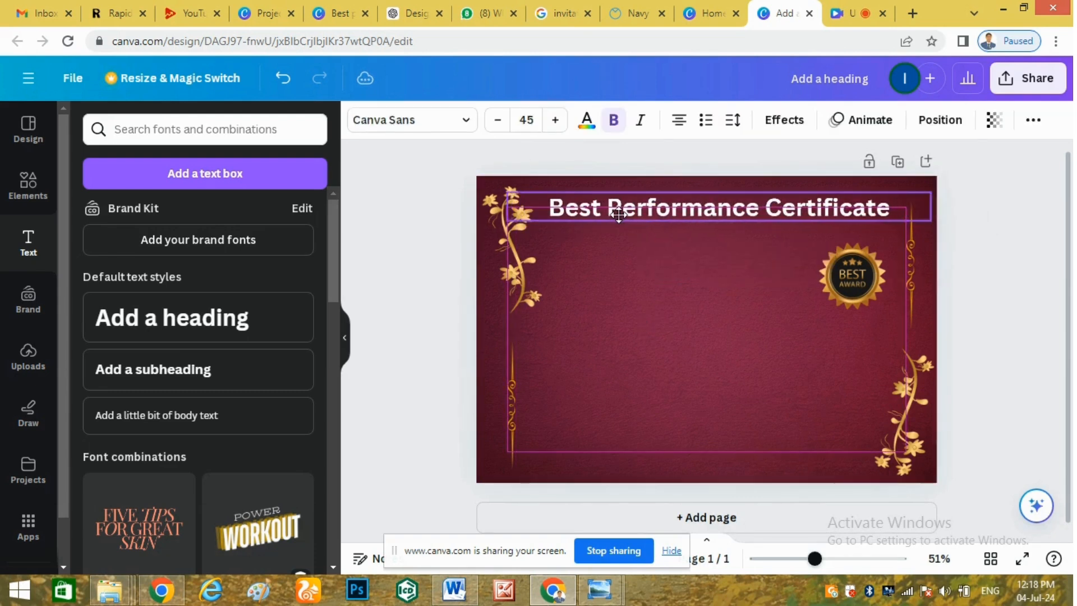
left_click(683, 359)
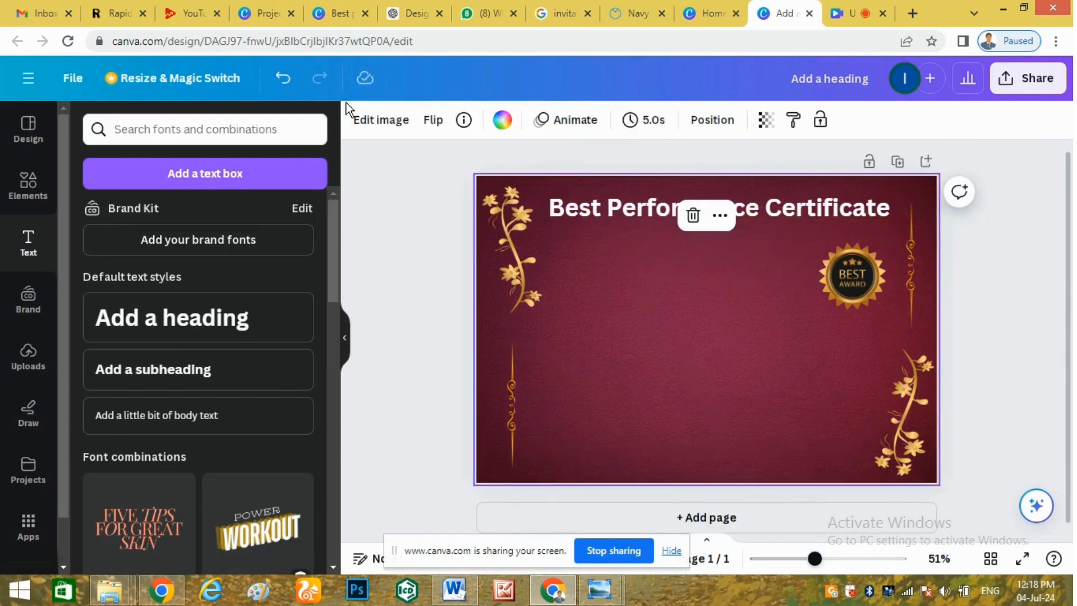
Duplicate the heading and change the copy to 'Presented to' just beneath it.
left_click(631, 220)
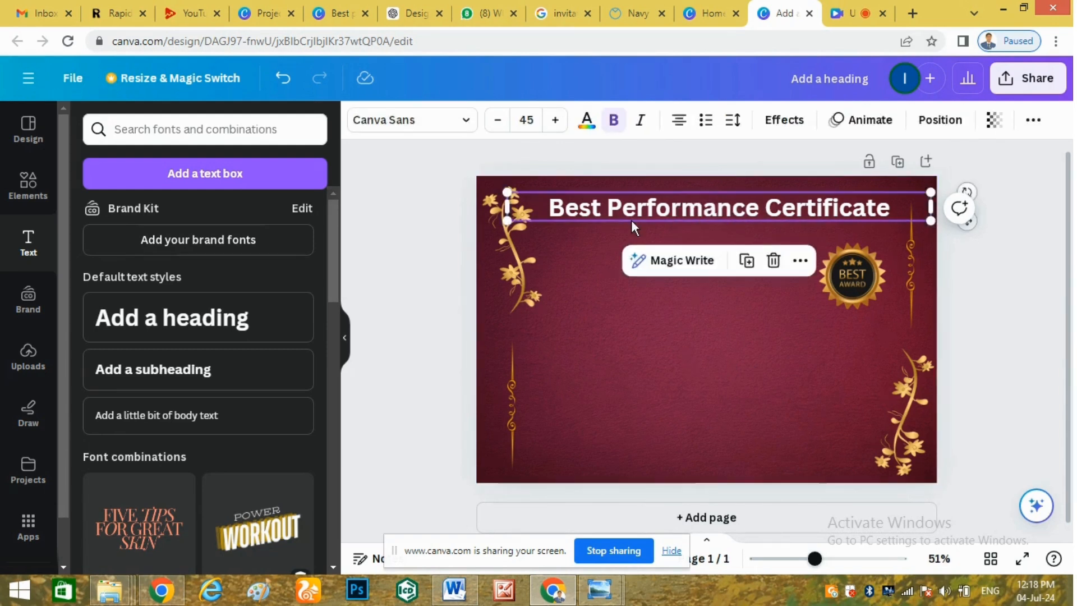
key("ctrl+d")
left_click_drag(631, 221, 631, 264)
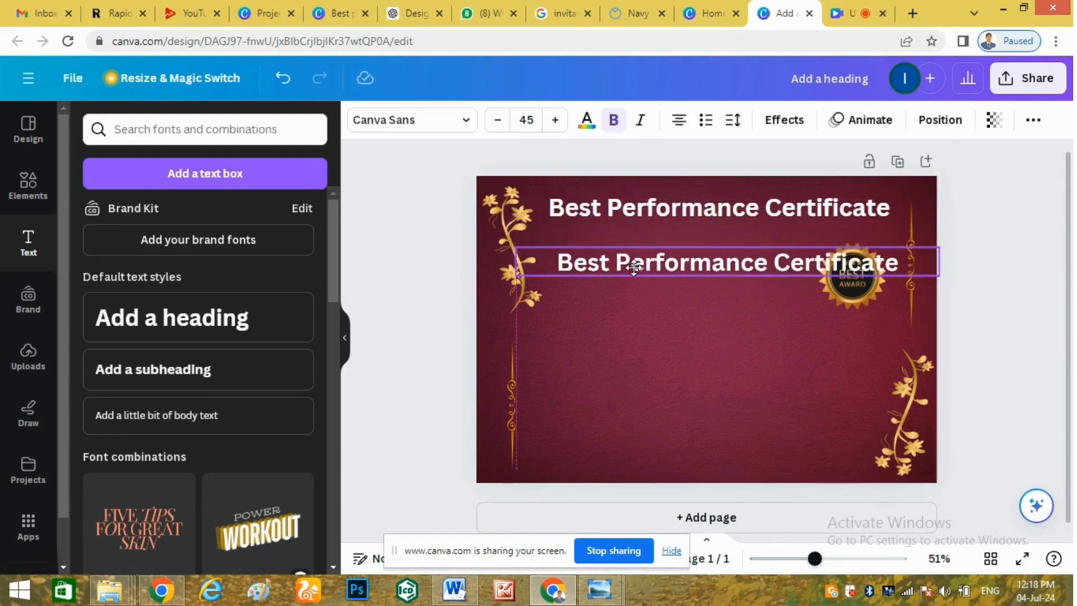
double_click(633, 263)
type("Pr")
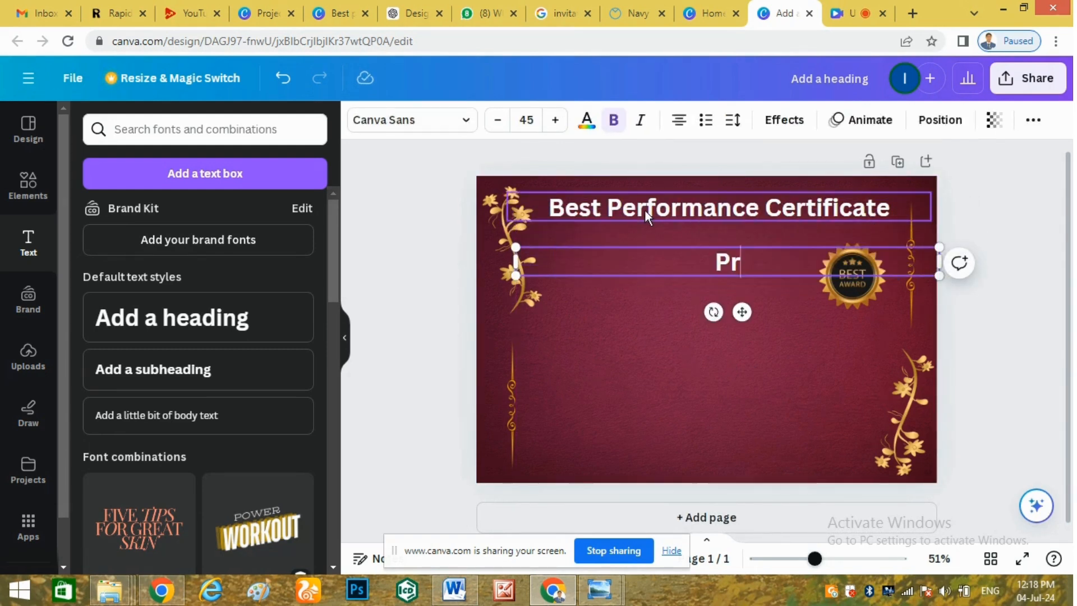
type("esented to")
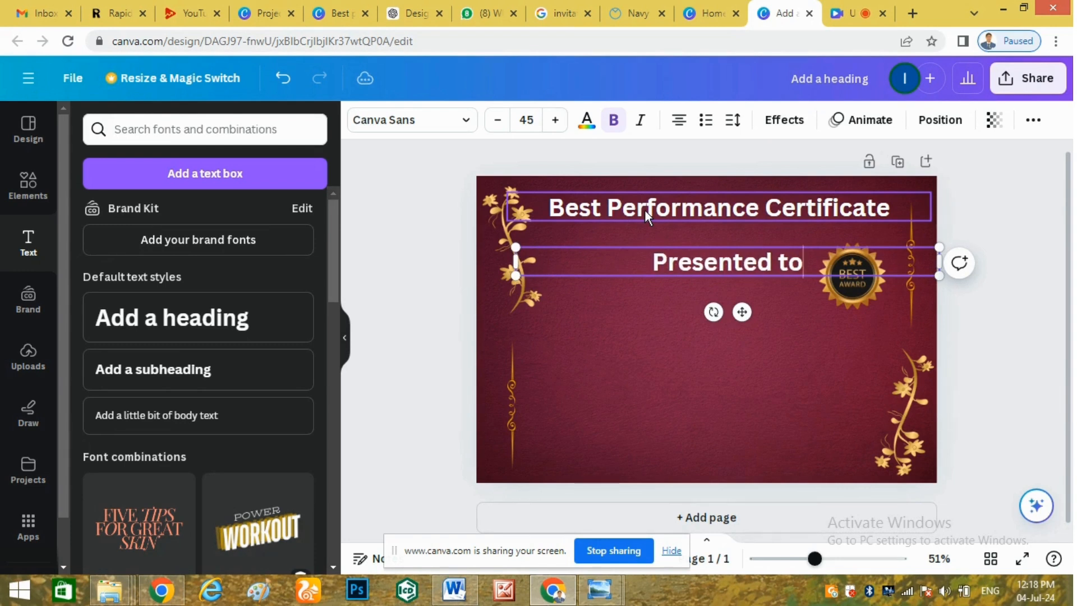
left_click(663, 335)
left_click_drag(705, 254, 691, 235)
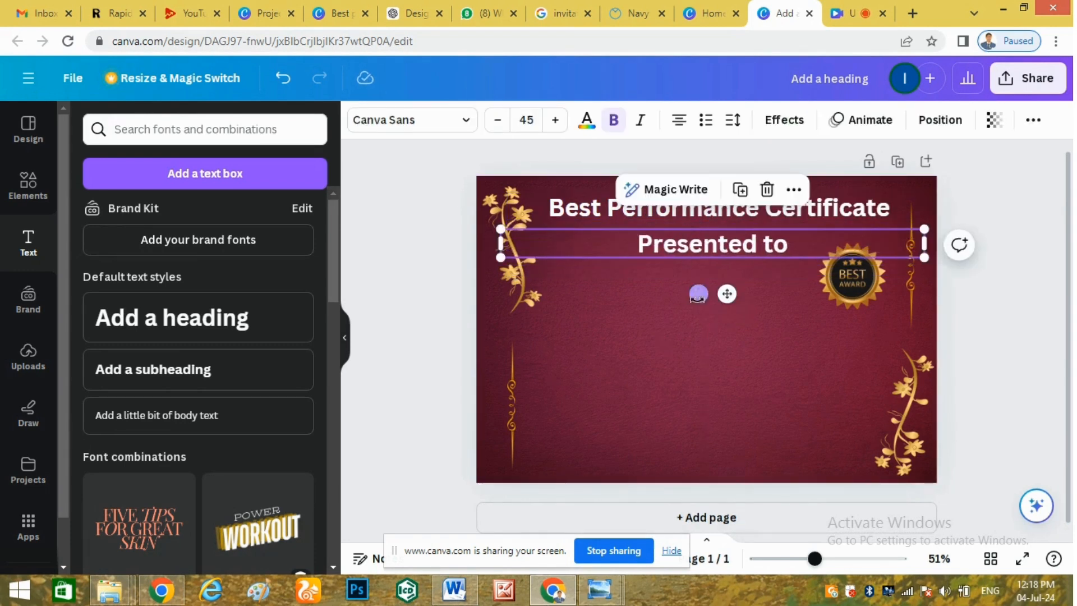
left_click(688, 368)
Duplicate the 'Presented to' line and move the copy lower on the page.
left_click(681, 249)
key("ctrl+d")
left_click_drag(681, 249, 658, 327)
Replace the copied line with the recipient's name under 'Presented to', then duplicate it.
left_click(659, 326)
left_click(659, 325)
triple_click(659, 325)
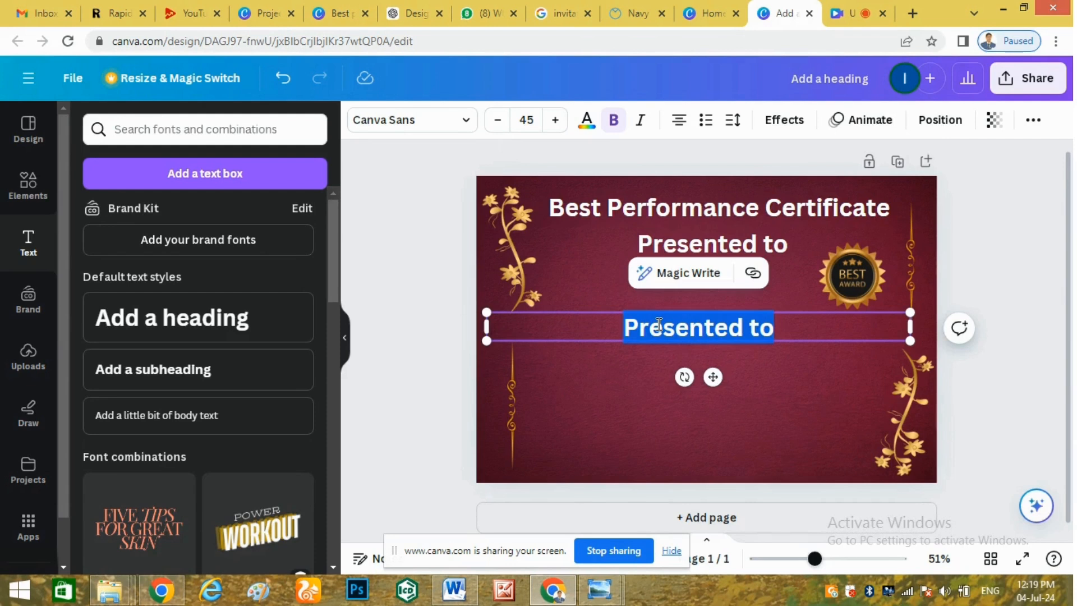
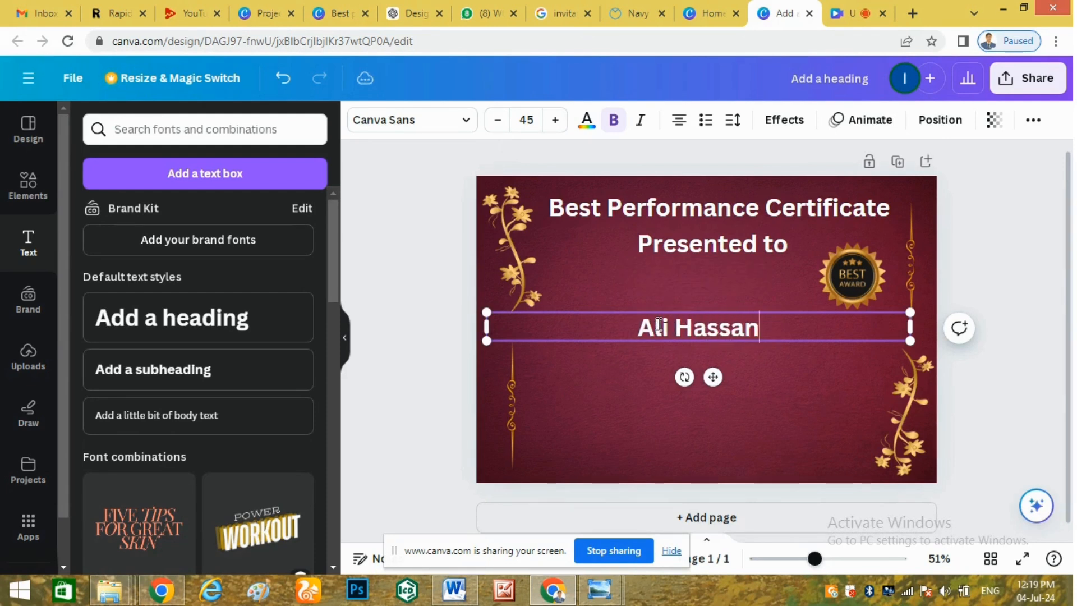
left_click(657, 372)
left_click_drag(678, 325, 647, 370)
left_click(664, 348)
left_click(672, 306)
key("ctrl+d")
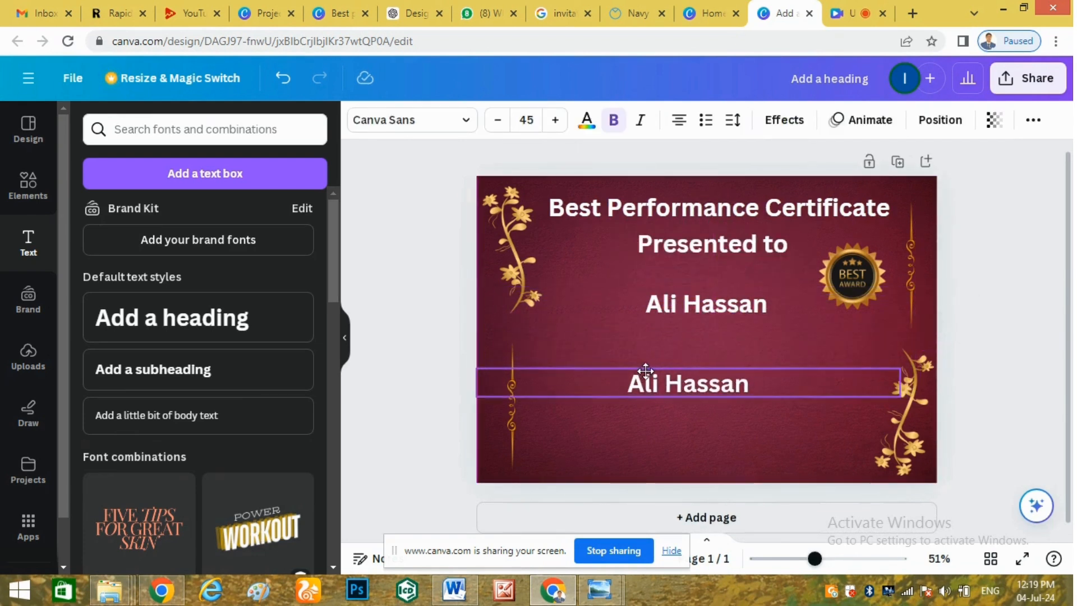
Change the copied name line to 'For Outstanding achievment in Matric Exam'.
double_click(646, 371)
type("Fo")
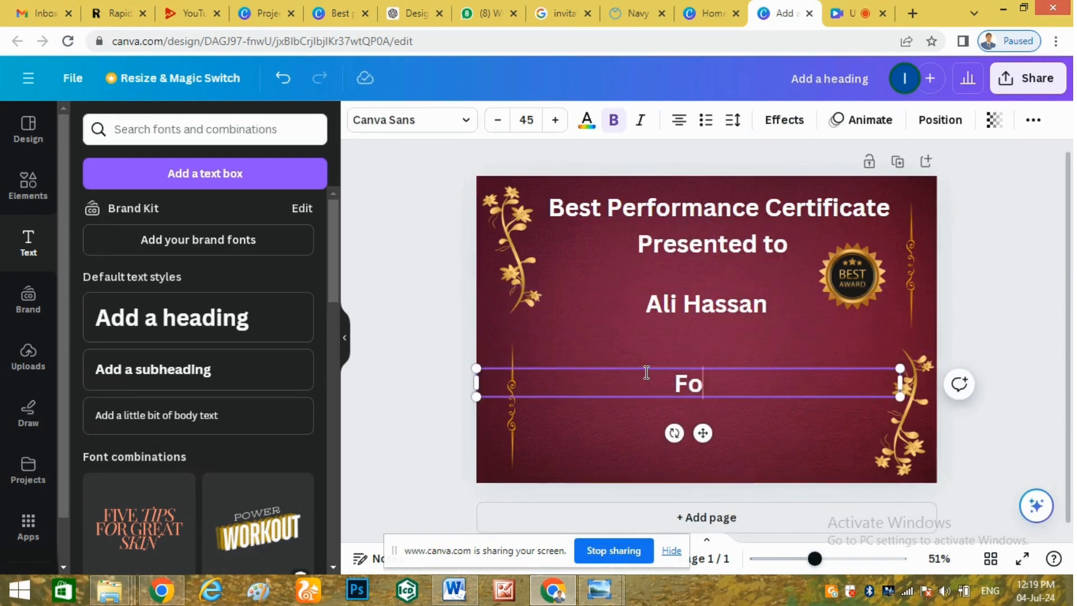
type("r Outstan")
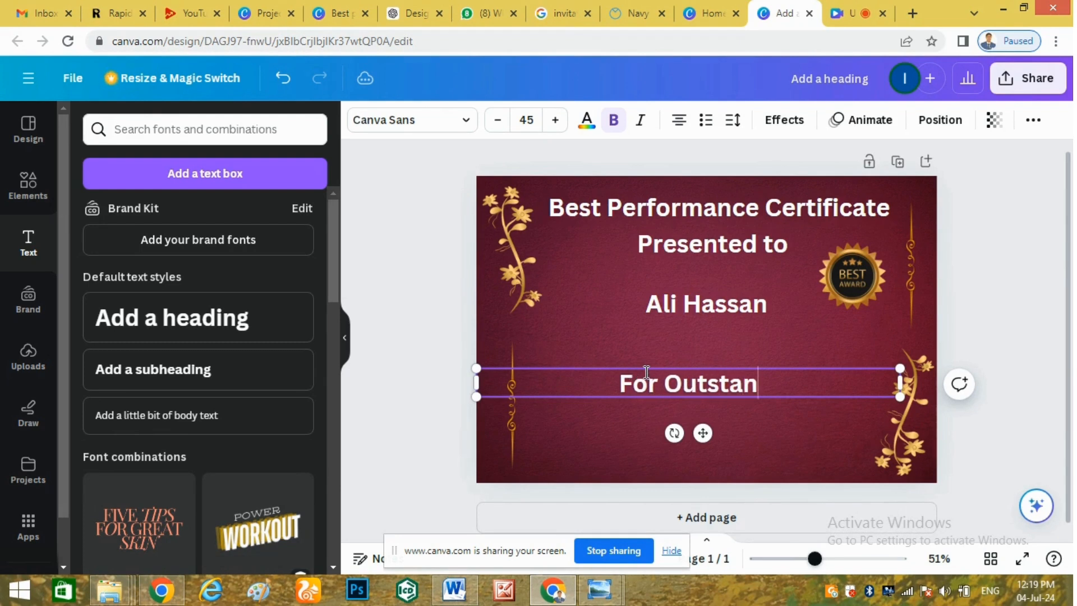
type("ding achu")
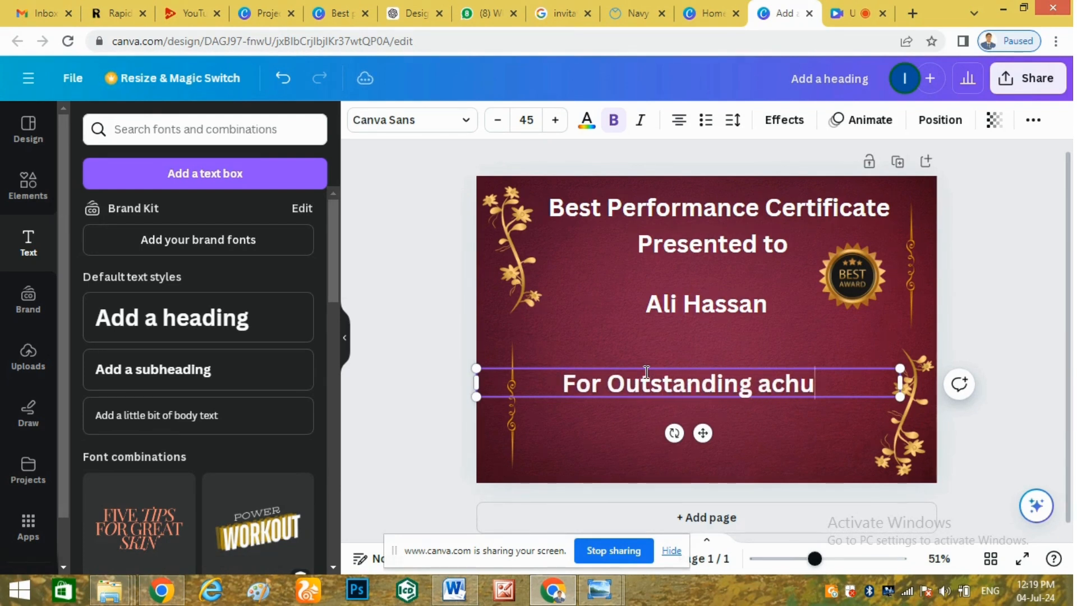
key("BackSpace")
type("i")
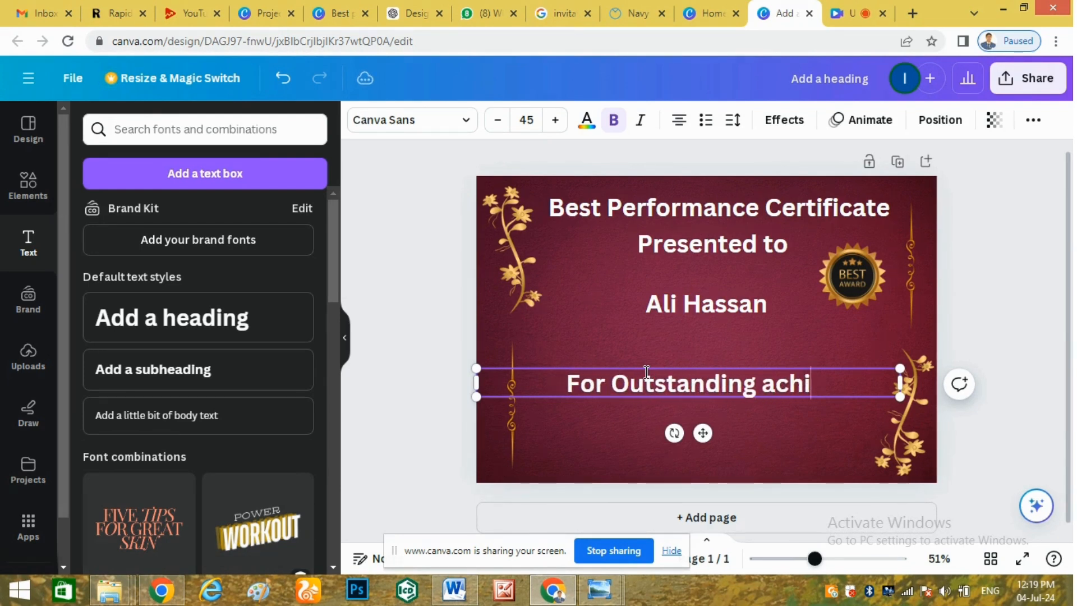
type("evment i")
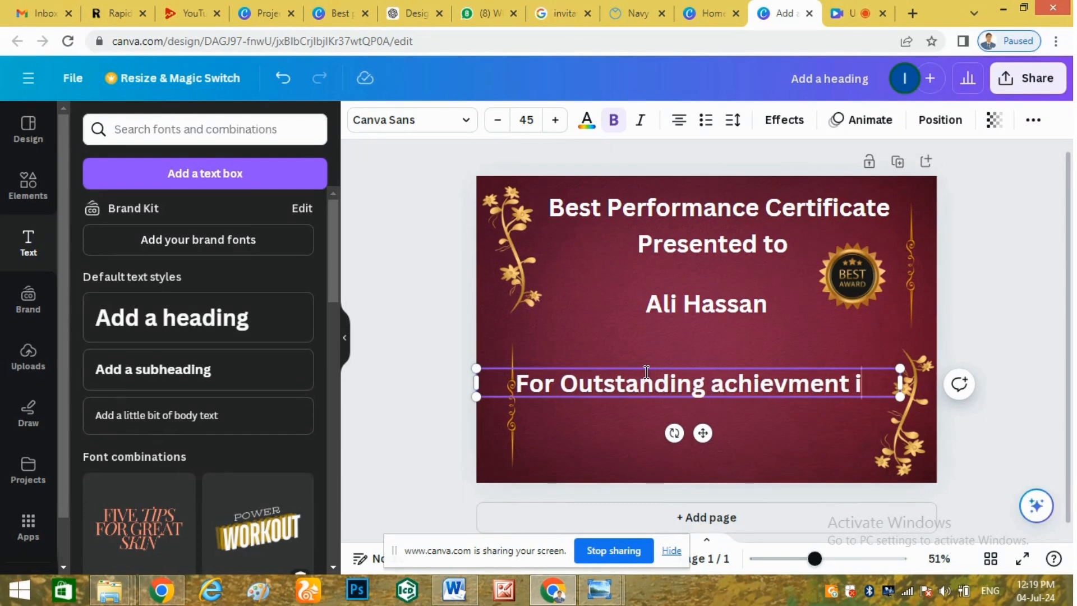
type("n Matri")
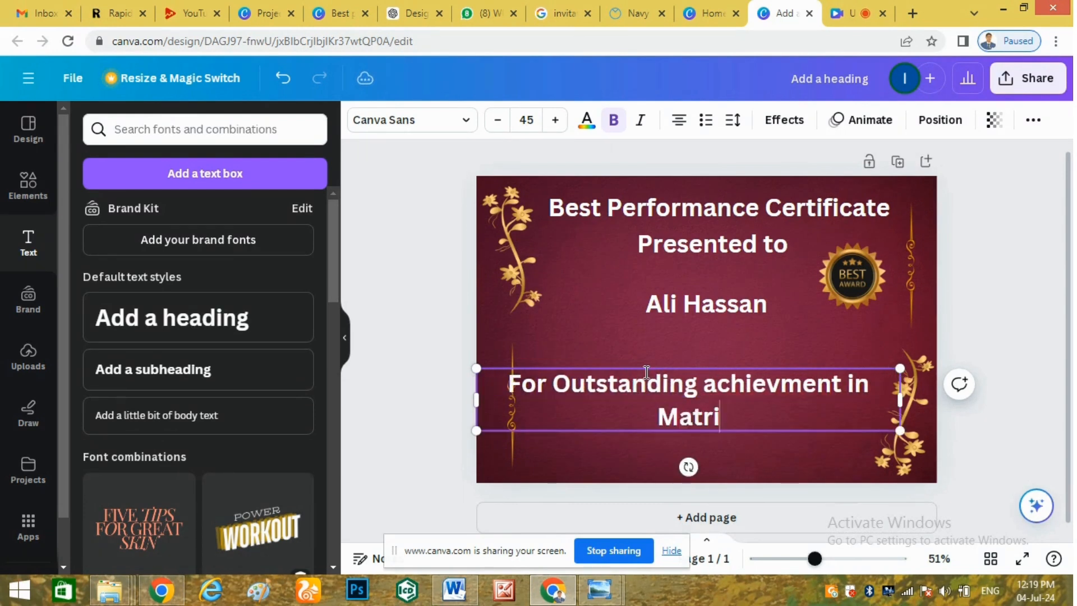
type("c Exam")
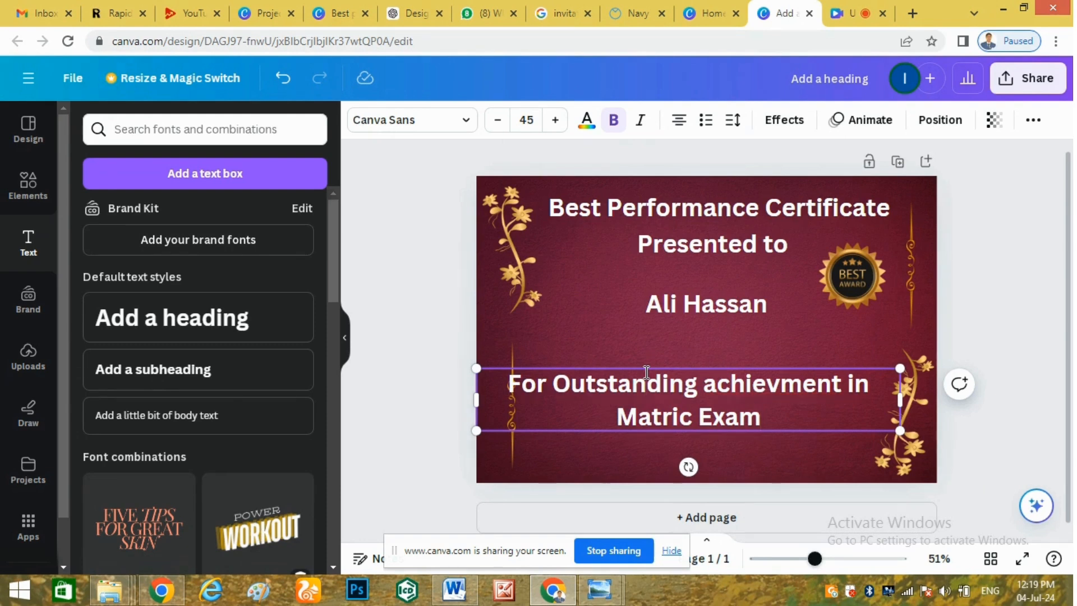
Widen the achievement text box and shrink its font to size 29 to fit one line.
key("ctrl+a")
left_click_drag(899, 399, 936, 400)
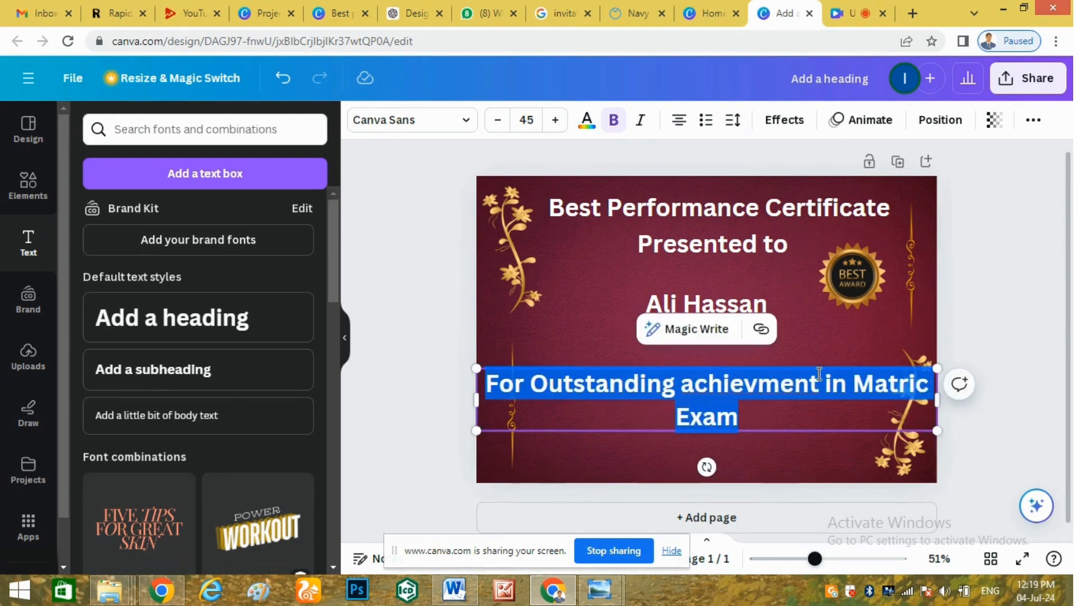
left_click(501, 121)
left_click(500, 121)
left_click(500, 121)
left_click(501, 121)
left_click(501, 121)
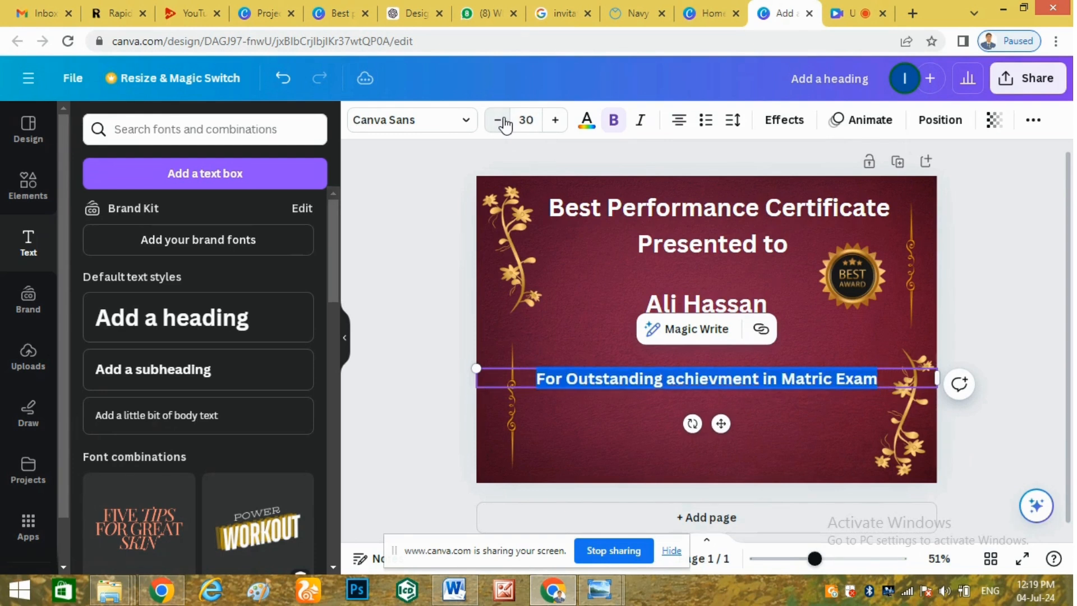
left_click(503, 123)
left_click(619, 421)
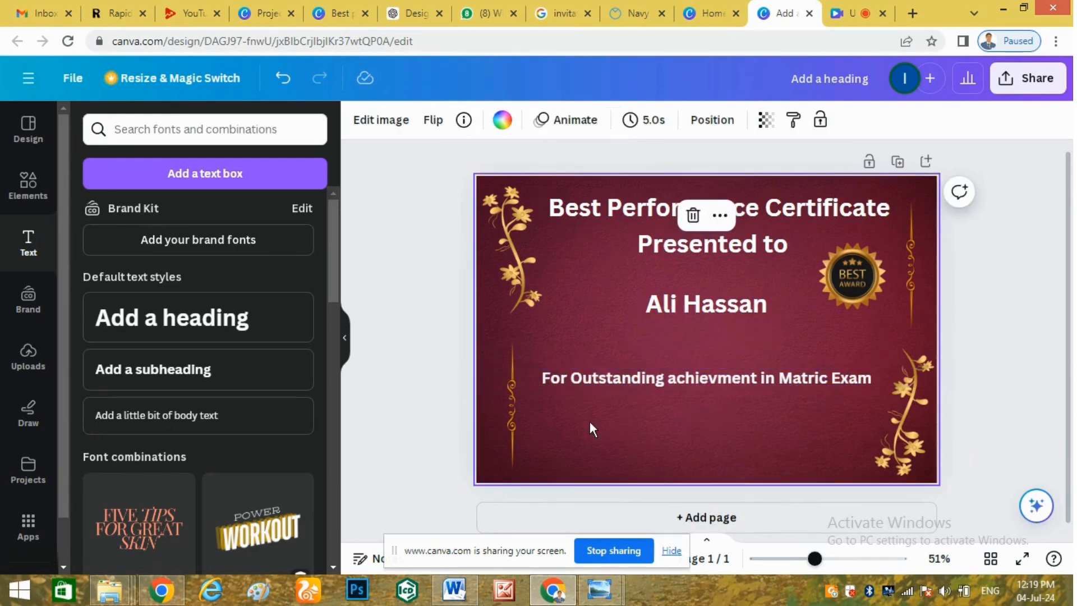
left_click(664, 375)
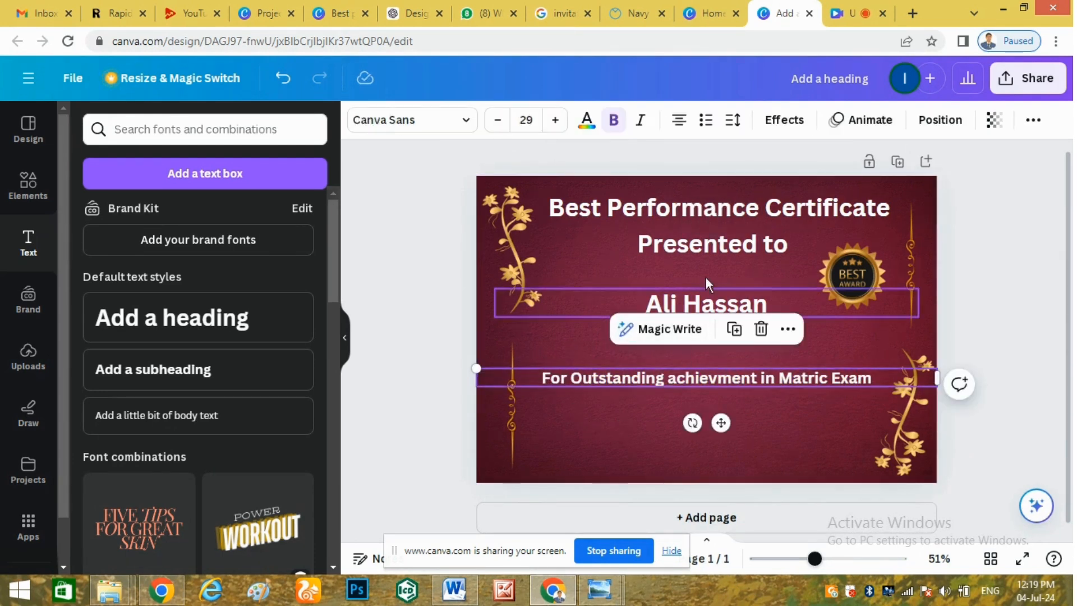
left_click(691, 241)
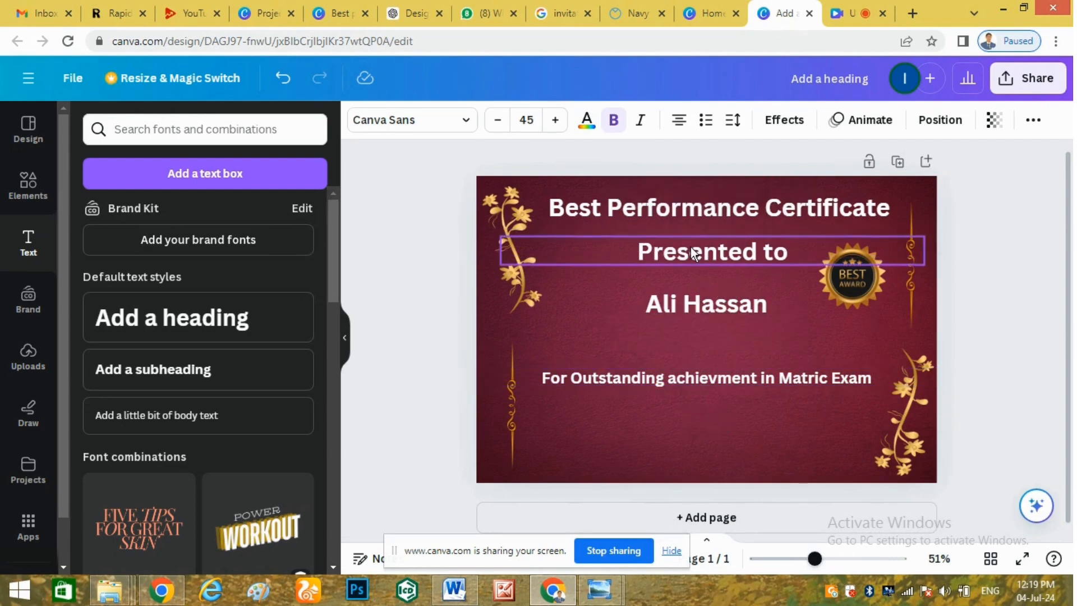
left_click(688, 219)
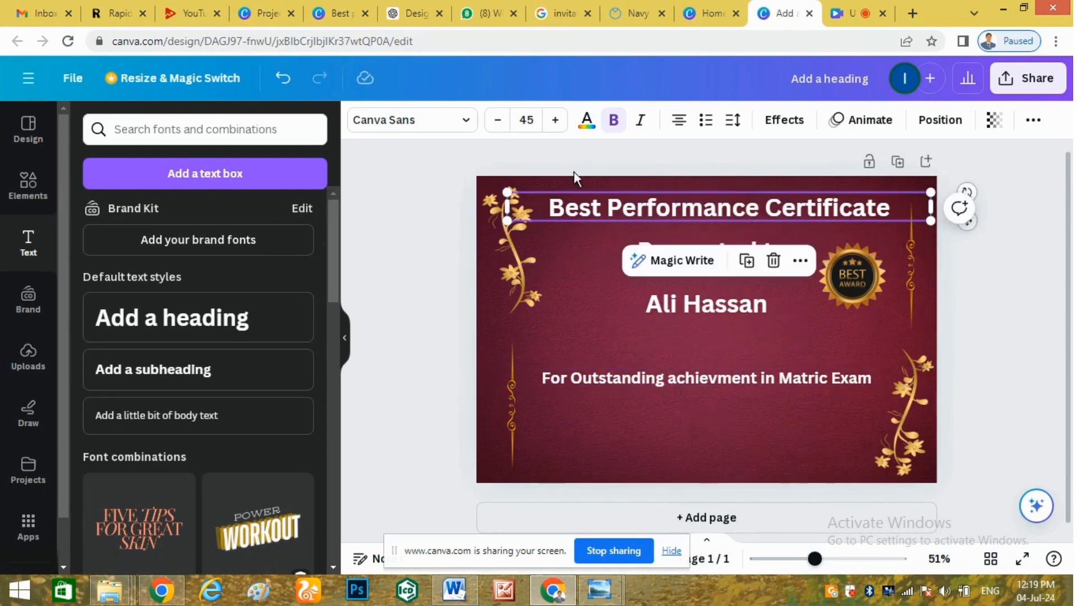
Change the heading's text colour from white to light gold #FFD98E.
left_click(587, 119)
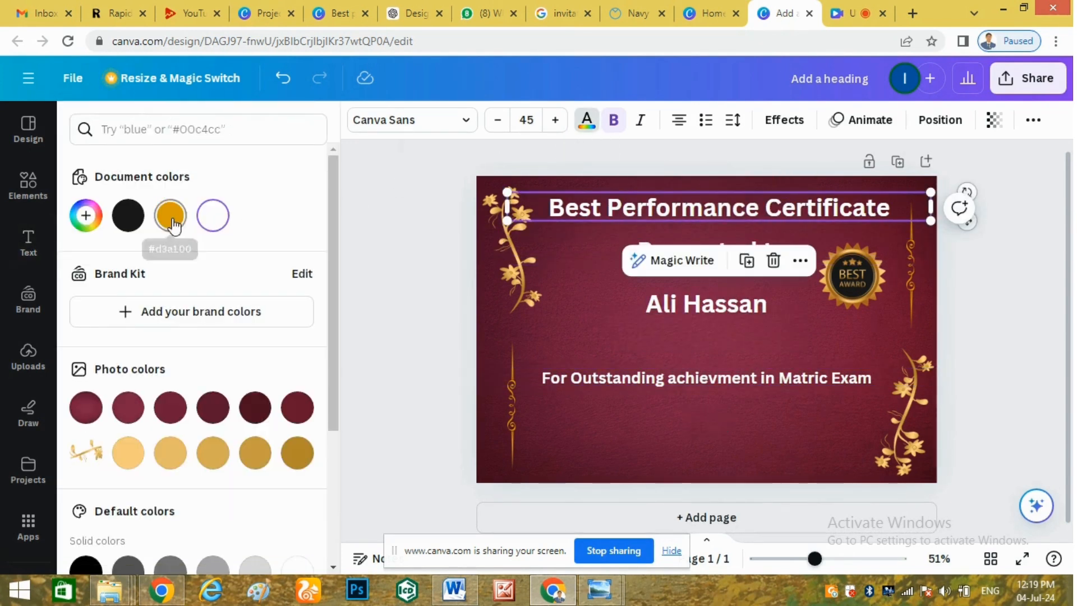
left_click(171, 456)
left_click(137, 458)
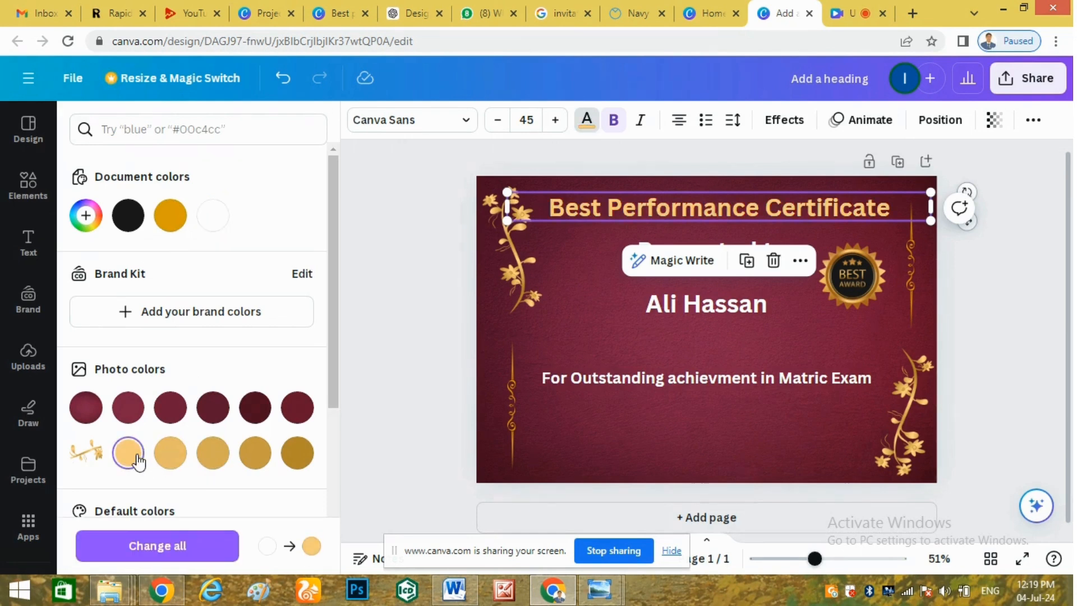
left_click(87, 217)
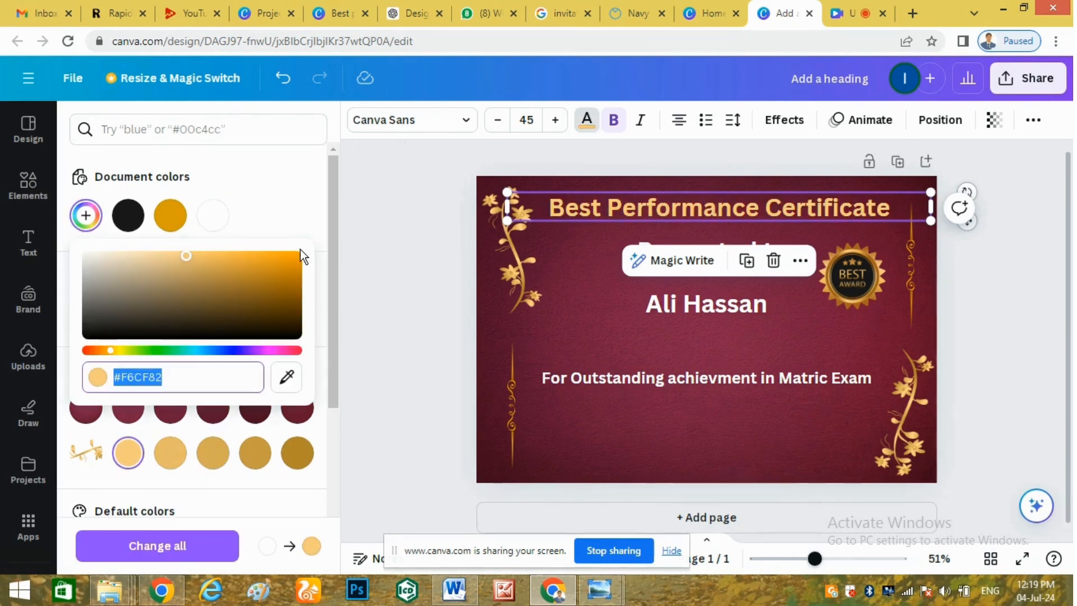
mouse_move(187, 256)
left_mouse_down()
mouse_move(284, 292)
mouse_move(154, 247)
mouse_move(180, 255)
left_mouse_up()
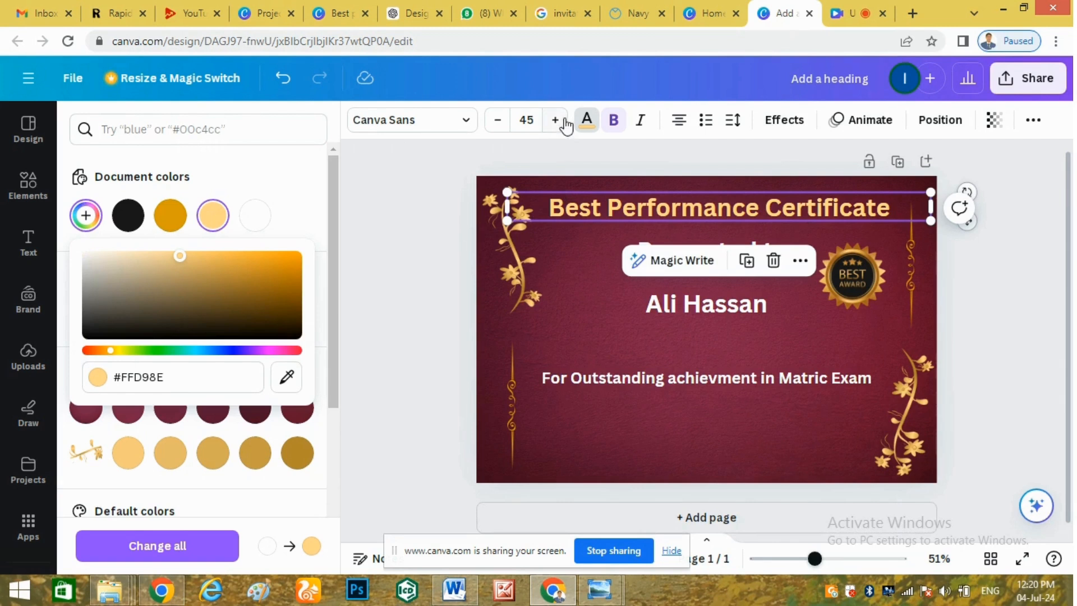
left_click(451, 124)
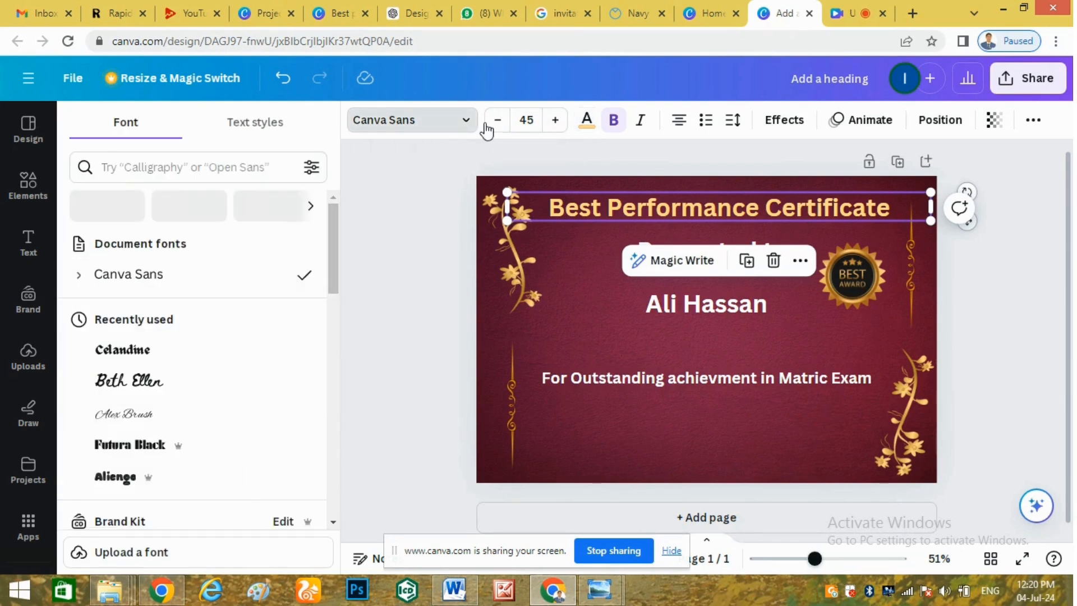
Switch the gold heading's font from Beth Ellen to Celandine and enlarge it to size 50.
left_click(155, 384)
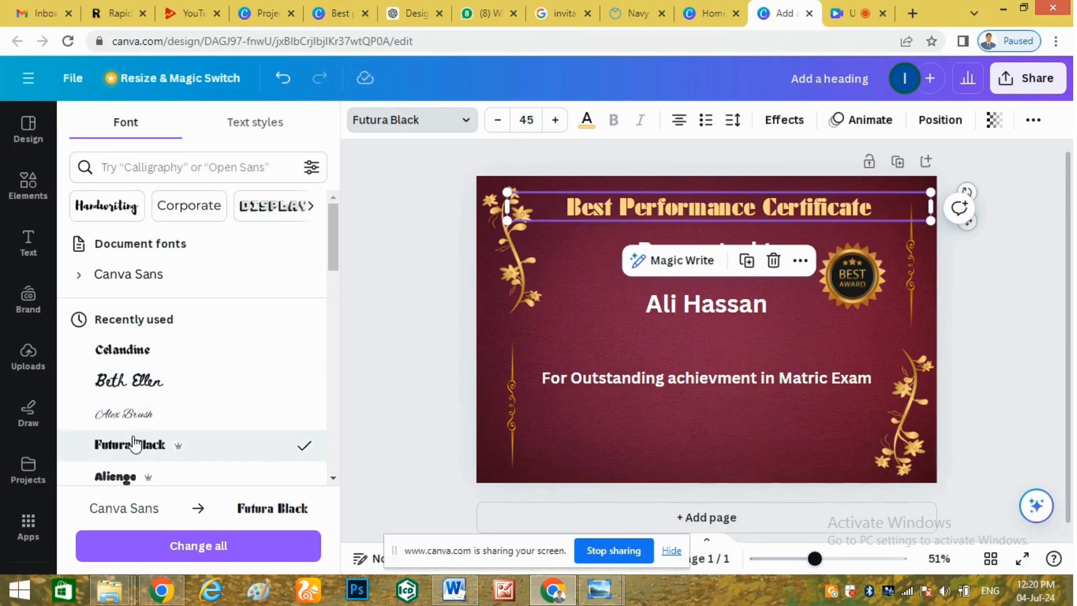
left_click(115, 358)
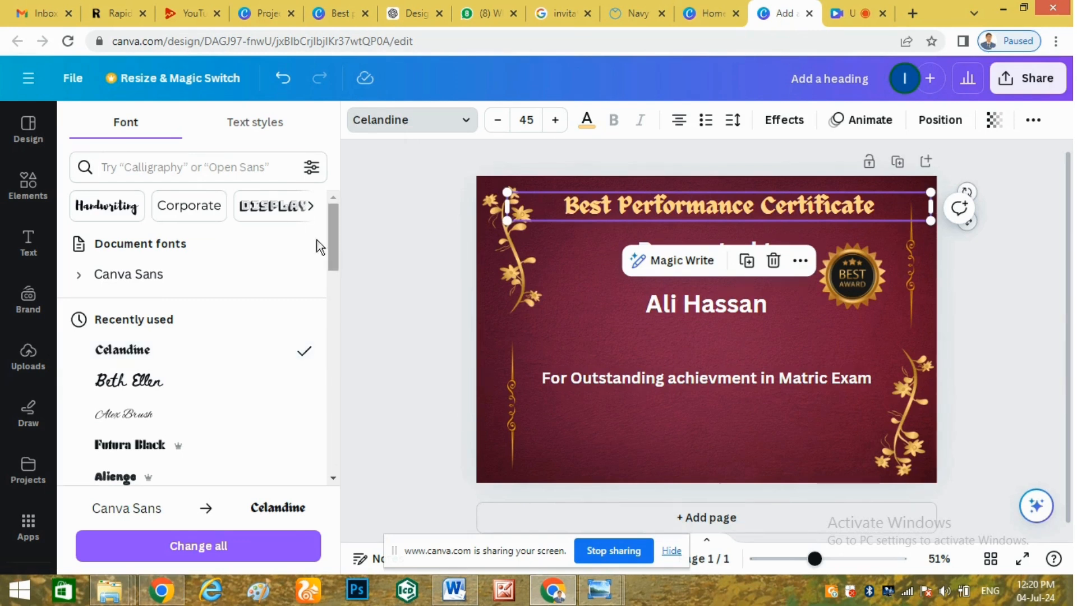
left_click(553, 120)
left_click(552, 120)
left_click(552, 120)
left_click(552, 120)
left_click(553, 120)
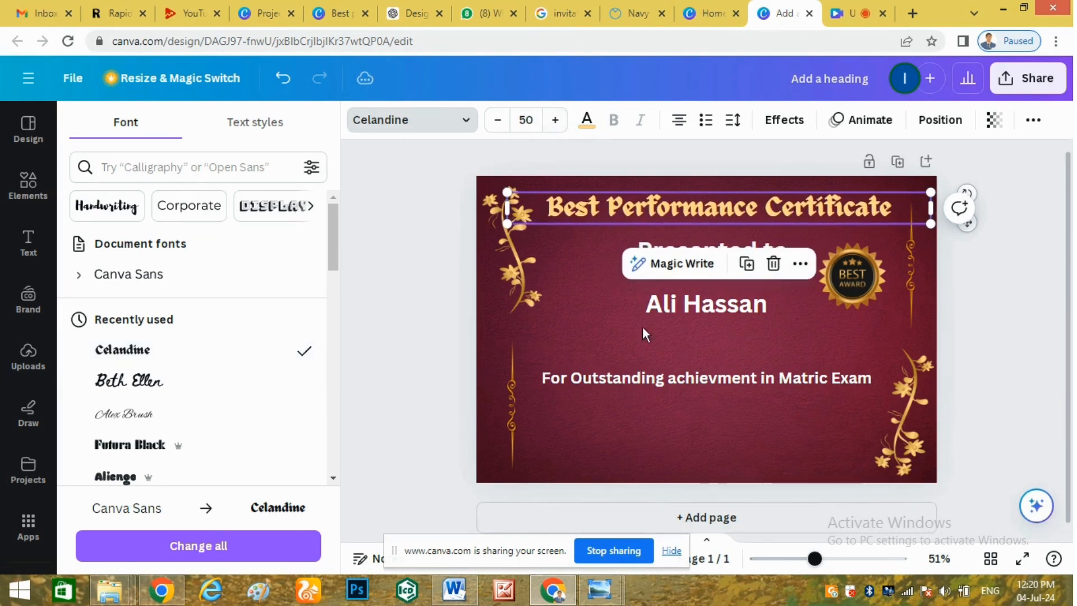
left_click(755, 214)
left_click(630, 285)
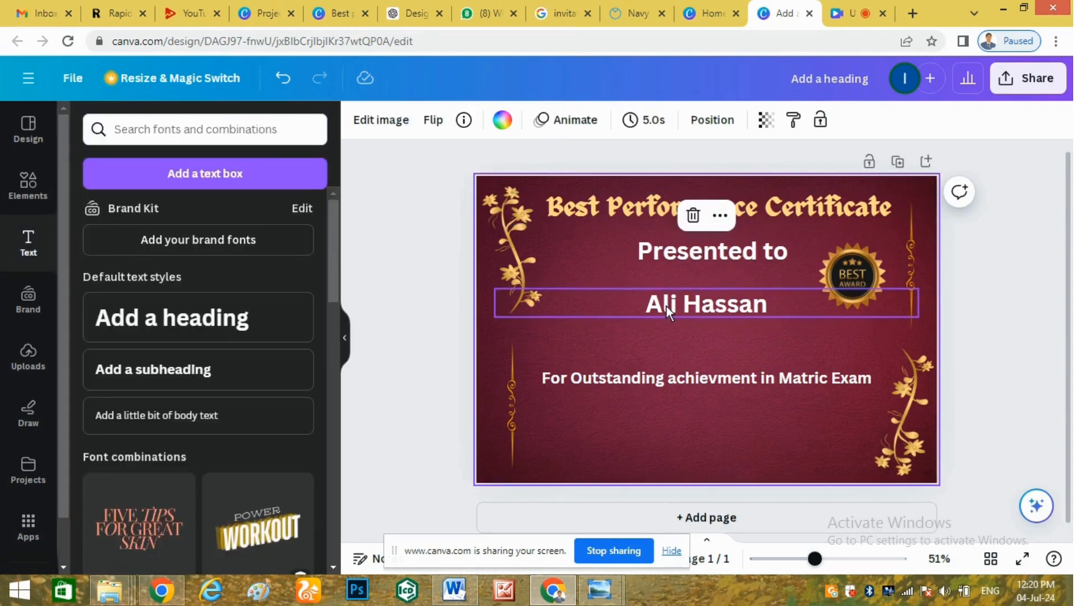
Search Elements for 'golden line' and place an ornamental golden divider below the recipient's name.
left_click(18, 199)
left_click_drag(193, 134, 63, 144)
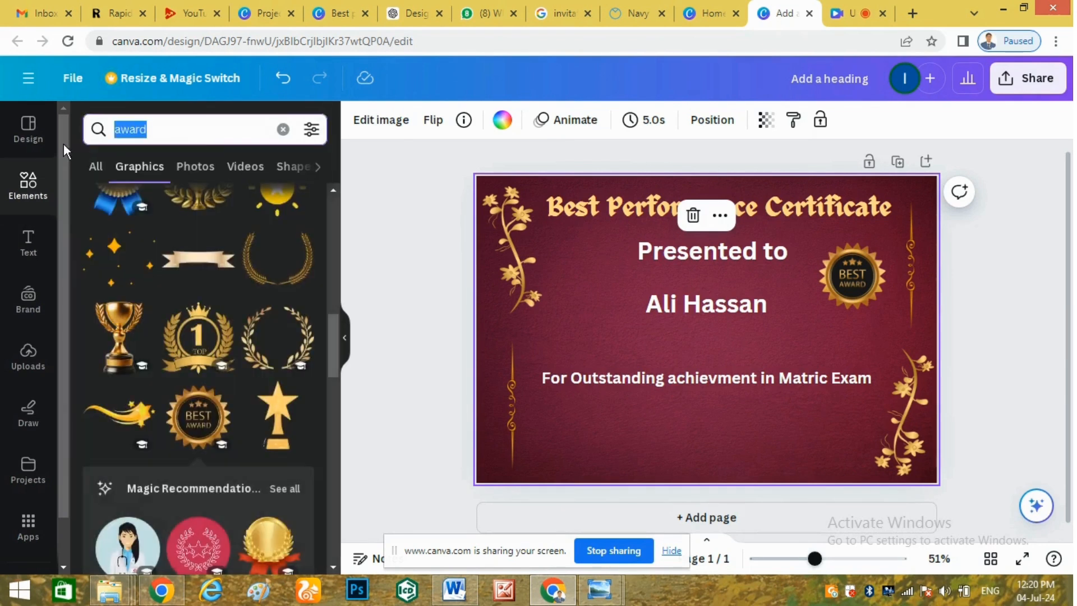
type("golde")
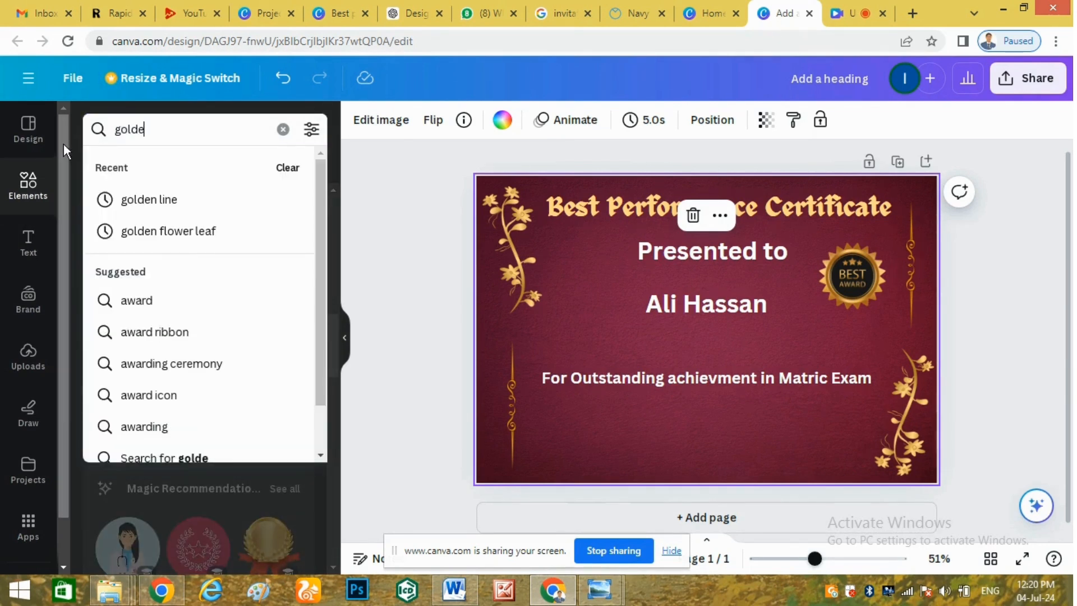
type("n line")
key("Return")
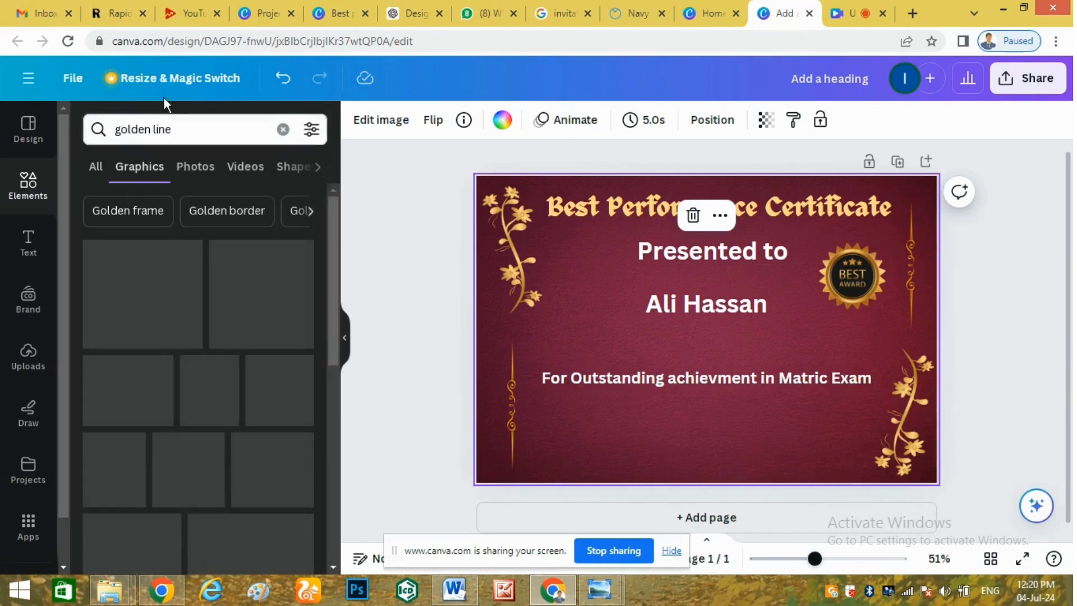
left_click_drag(334, 243, 339, 394)
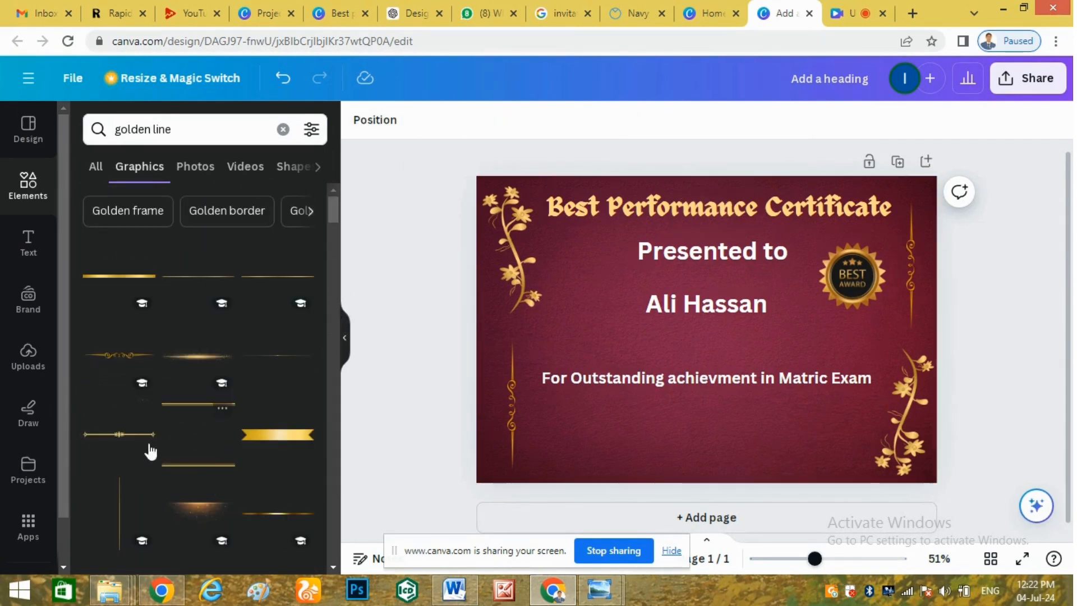
left_click_drag(118, 434, 692, 331)
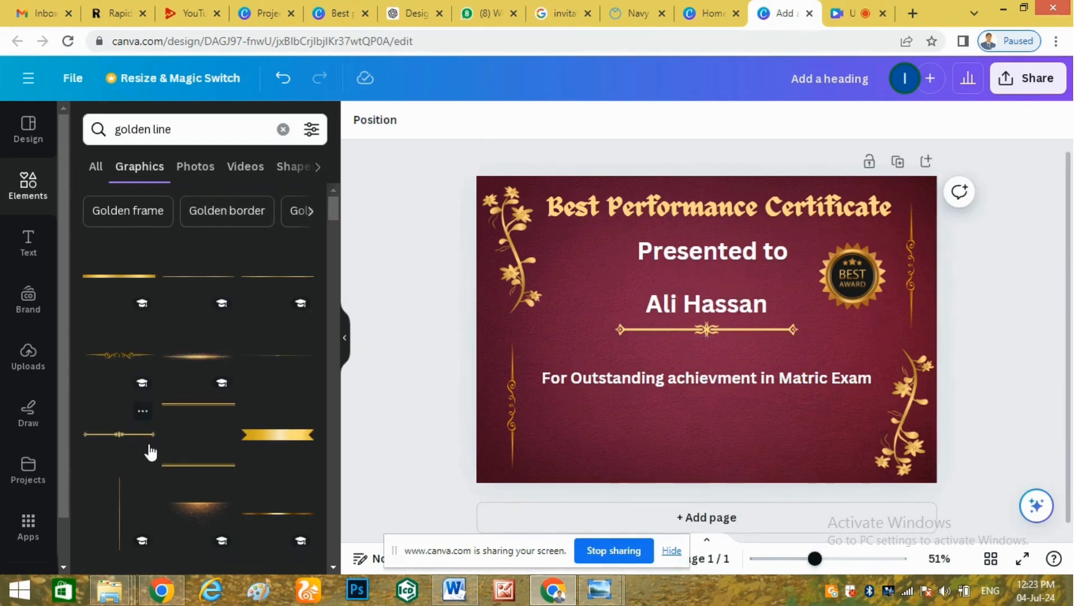
Add a golden glow graphic, flattened into a thin strip, just beneath the heading.
left_click(193, 502)
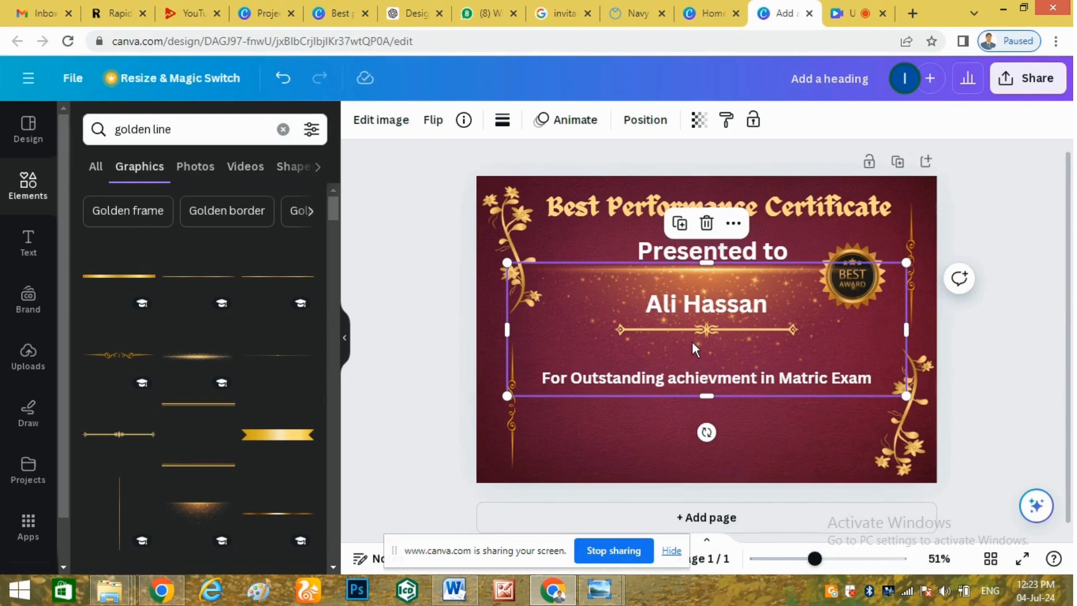
left_click_drag(697, 277, 636, 306)
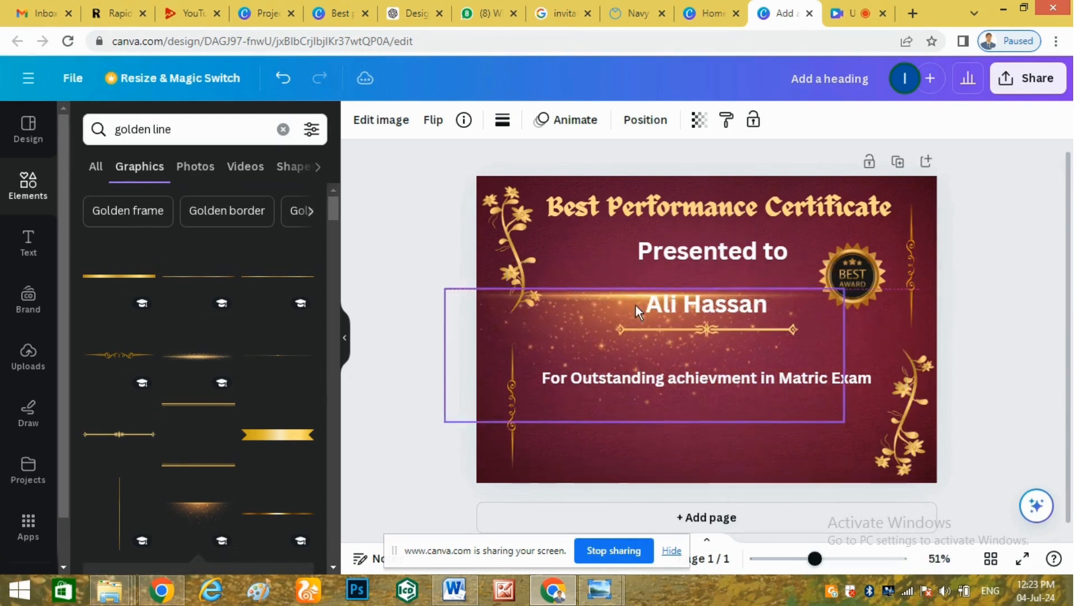
left_click_drag(443, 425, 569, 379)
left_click_drag(576, 296, 594, 243)
left_click_drag(714, 318, 729, 274)
left_click(728, 255)
left_click_drag(706, 240, 708, 231)
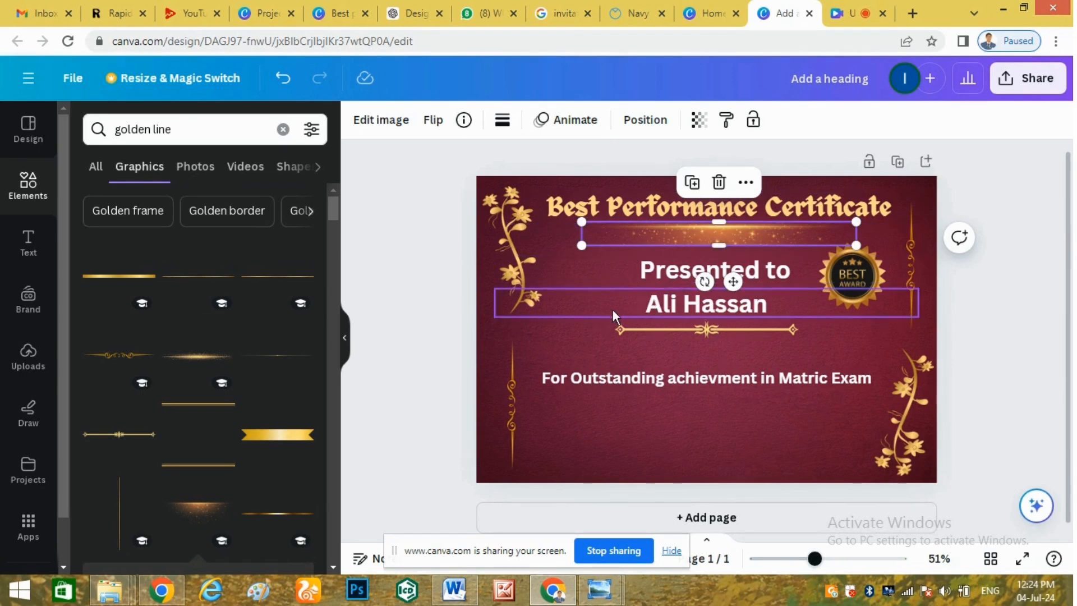
Move the achievement line, golden divider and recipient's name further down the page.
left_click(714, 380)
left_click_drag(715, 379, 714, 391)
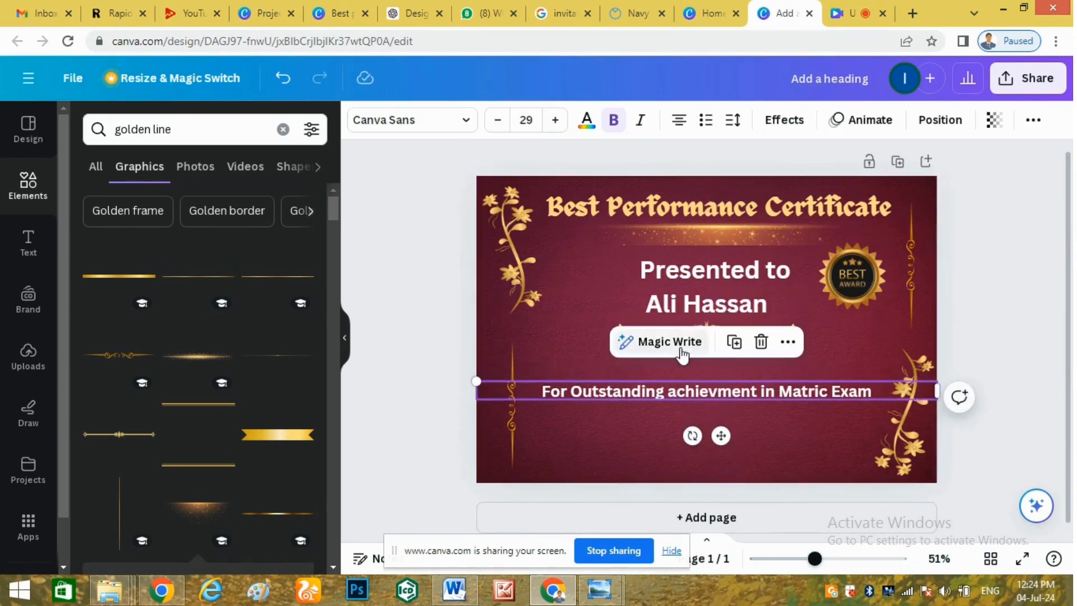
left_click(637, 322)
left_click_drag(691, 328, 692, 346)
left_click(673, 304)
left_click_drag(673, 303, 673, 325)
left_click(599, 294)
Reduce 'Presented to' to size 38 and pull the recipient's name up directly beneath it.
left_click(698, 275)
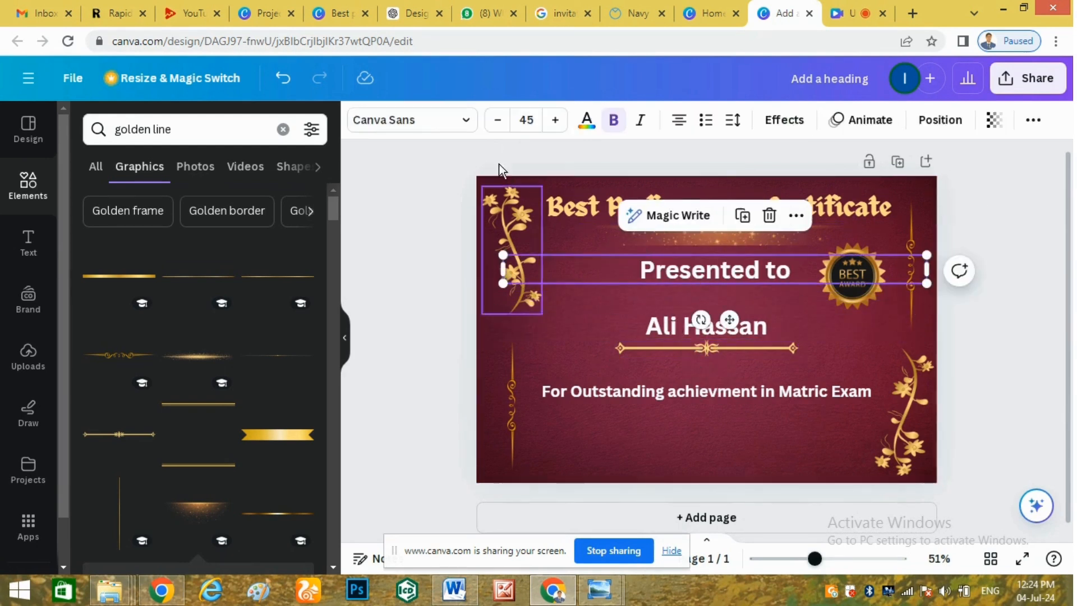
left_click(495, 120)
left_click(496, 120)
left_click(496, 120)
left_click(496, 120)
left_click(495, 120)
left_click(495, 120)
left_click(496, 120)
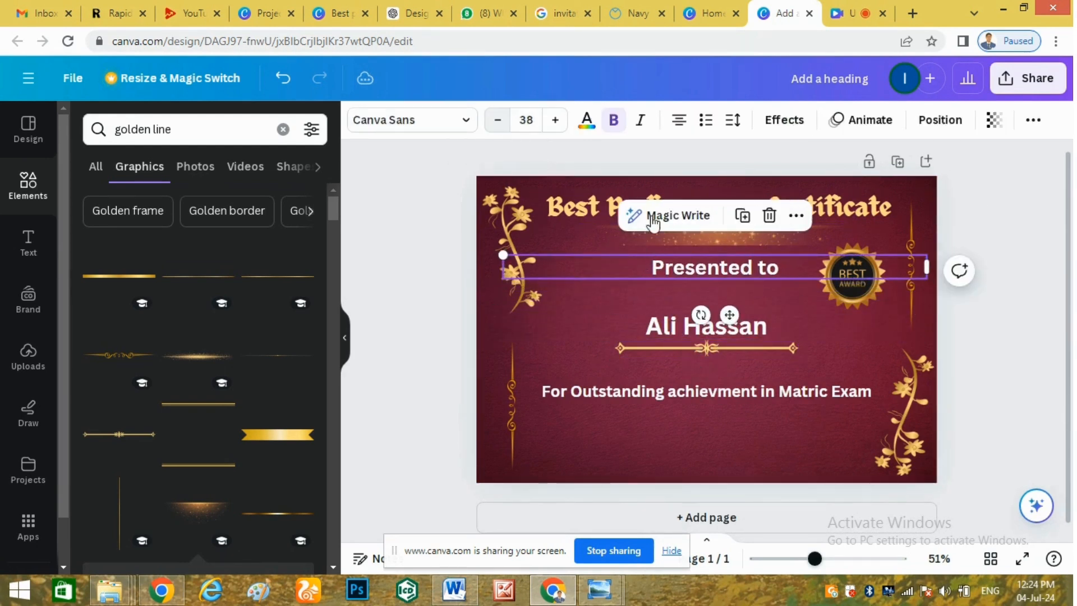
double_click(698, 269)
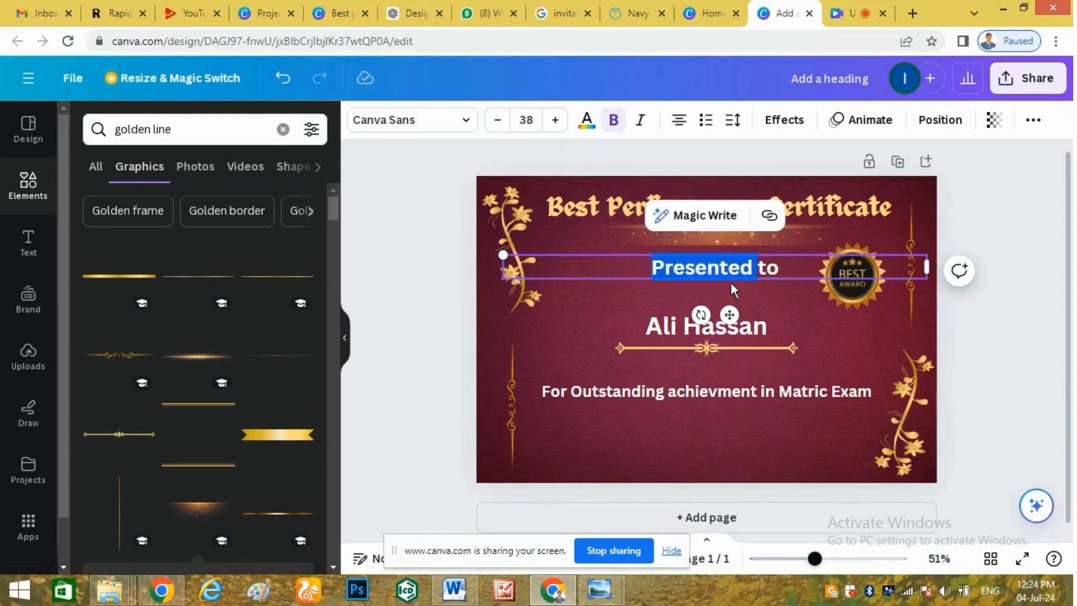
left_click(785, 296)
left_click_drag(715, 332, 726, 304)
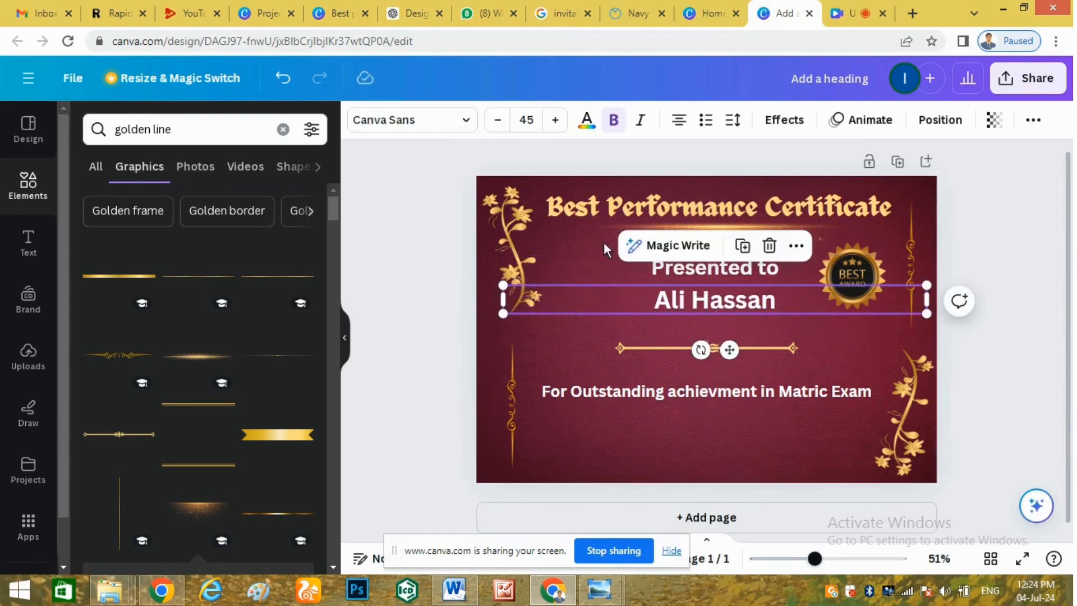
left_click(448, 120)
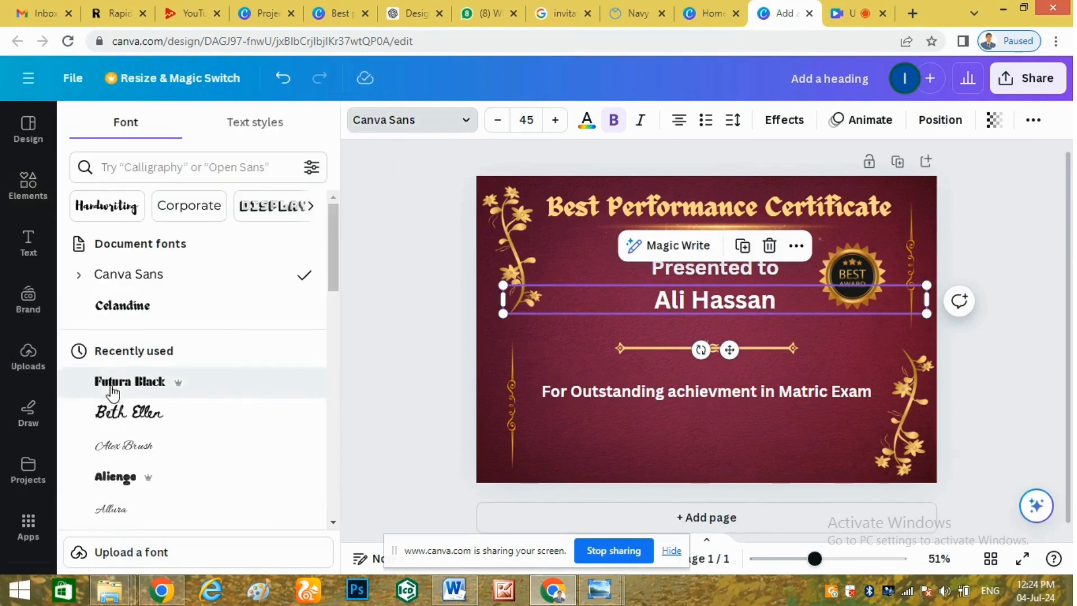
Try Futura Black, Beth Ellen, Aliengo and League Spartan on the name, then settle on Archivo Black.
left_click(136, 387)
left_click(135, 412)
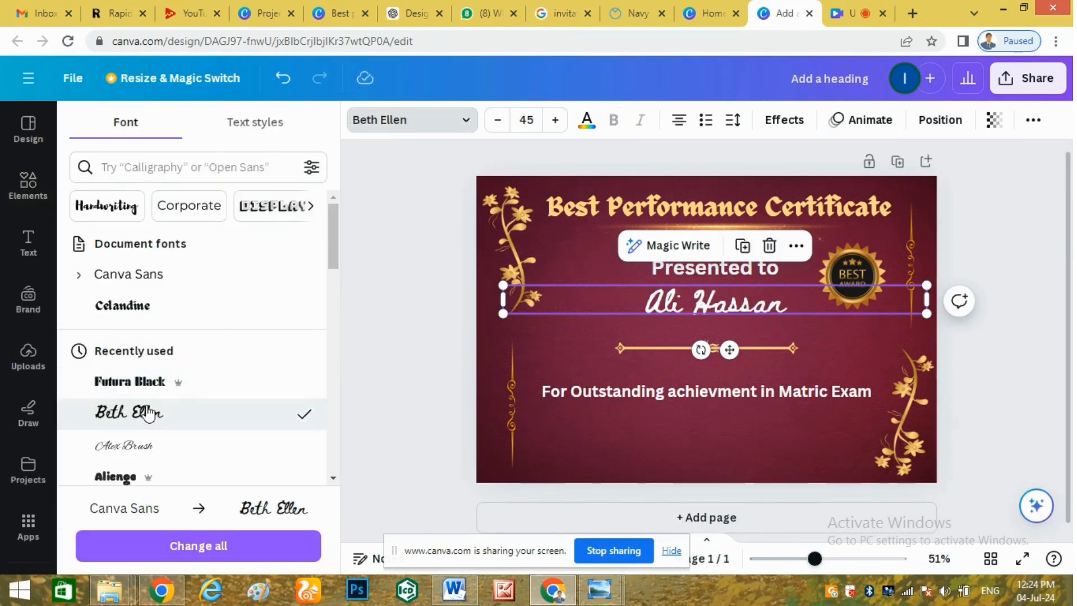
left_click(127, 484)
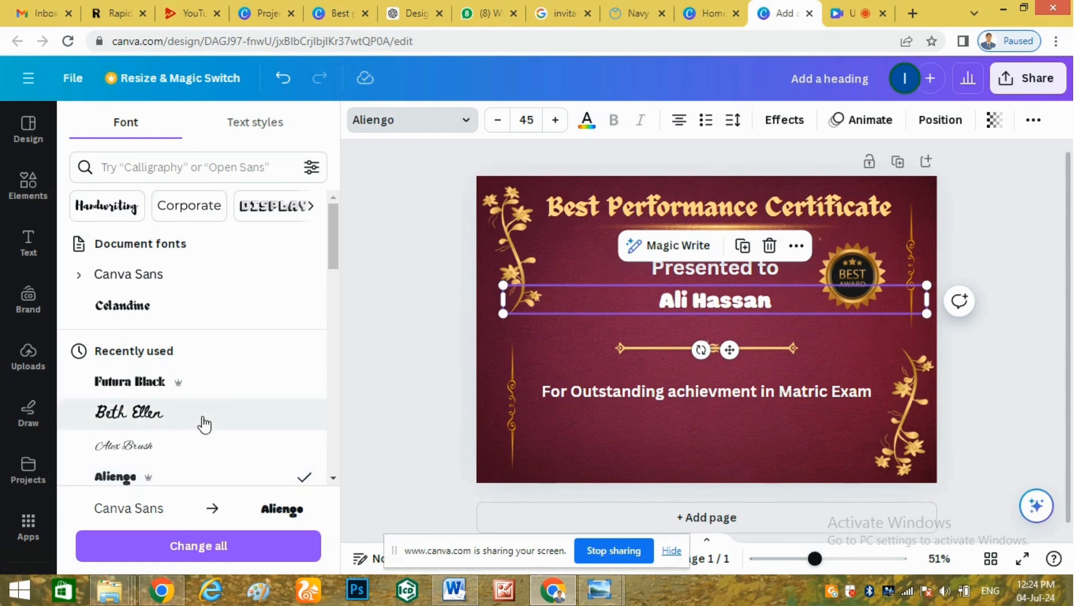
left_click(333, 479)
scroll(332, 480, "down", 6)
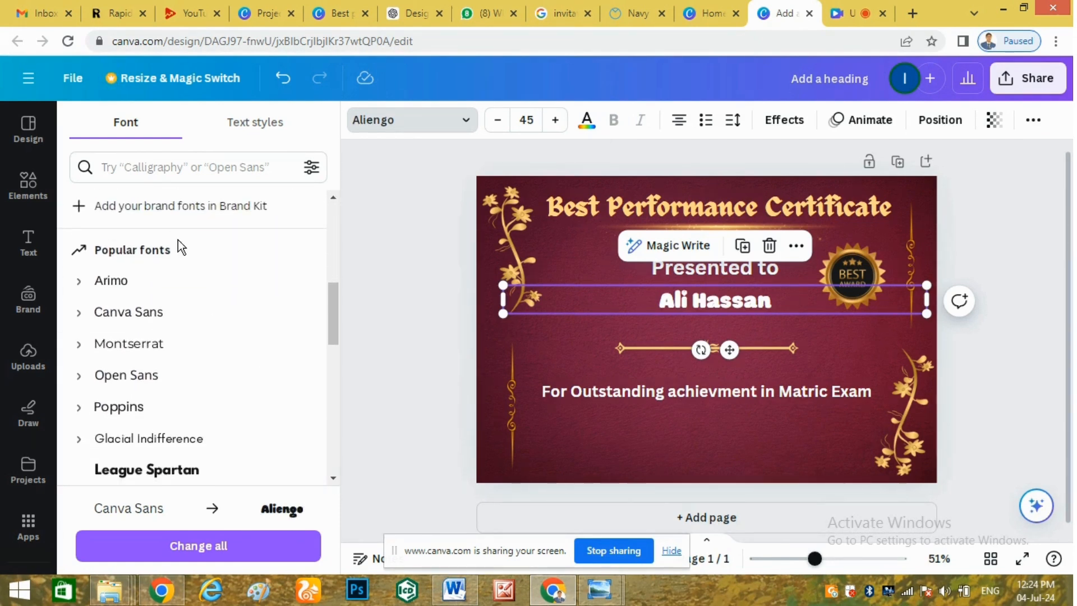
left_click(159, 464)
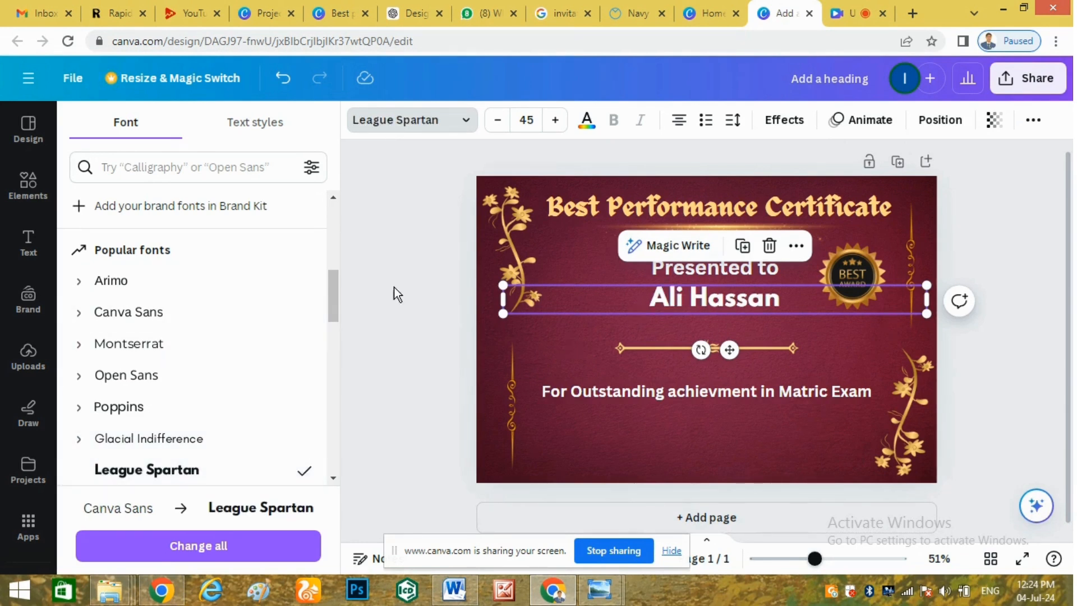
left_click_drag(338, 295, 341, 331)
left_click(230, 373)
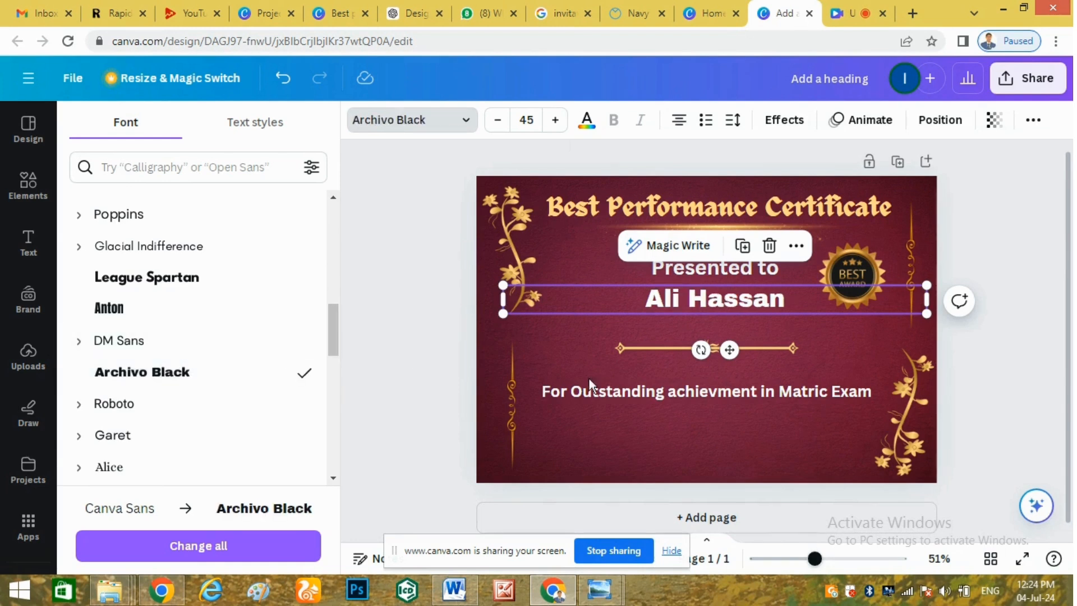
mouse_move(712, 317)
left_mouse_down()
mouse_move(689, 336)
mouse_move(705, 330)
left_mouse_up()
left_click(691, 348)
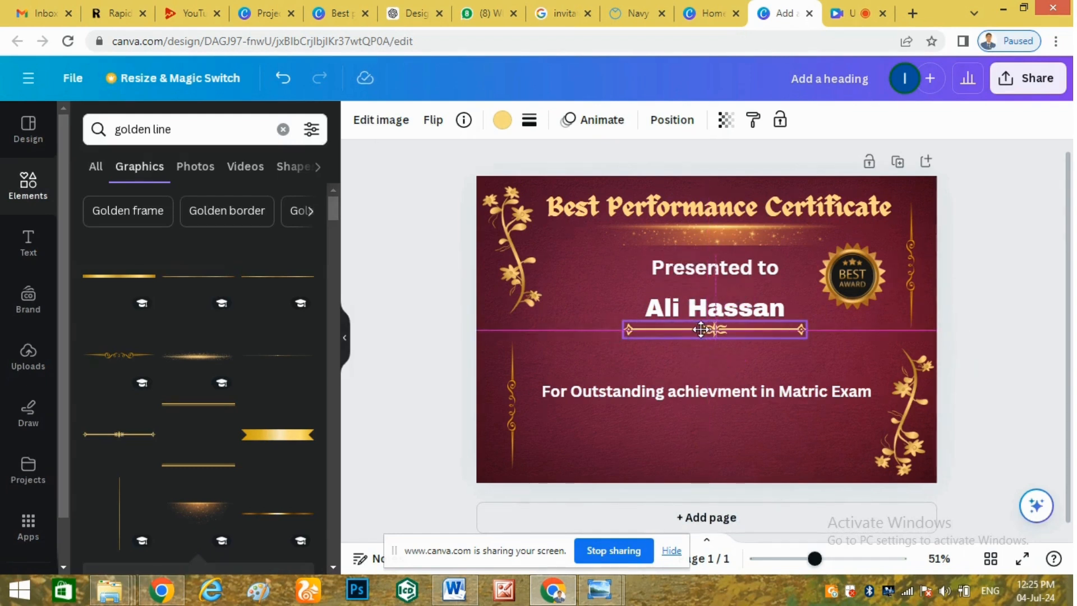
Move the achievement line up so it sits under the golden divider.
left_click(684, 391)
left_click_drag(677, 396, 678, 365)
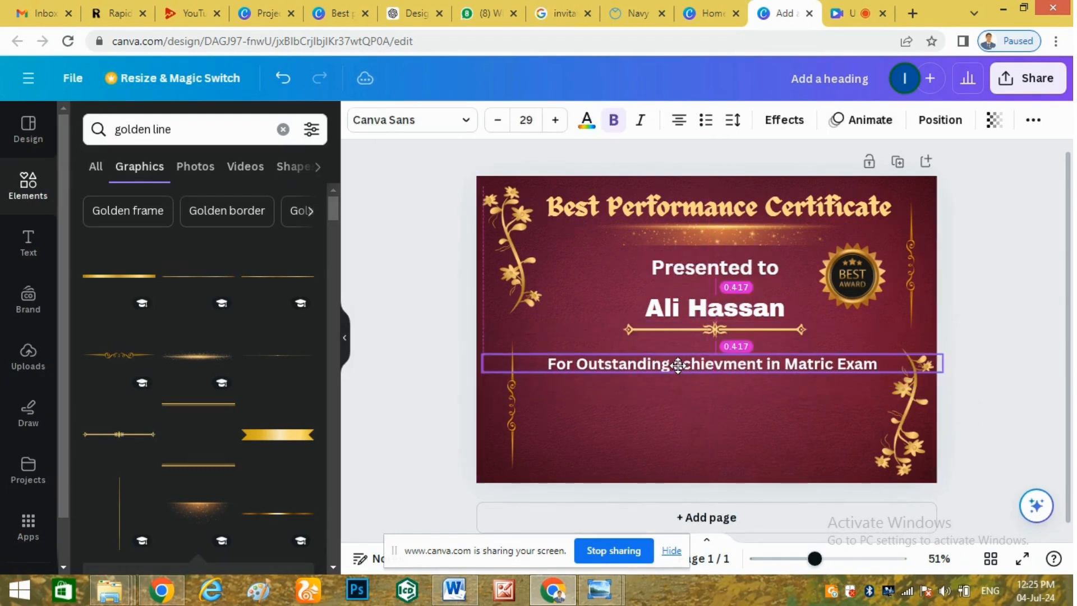
double_click(678, 365)
left_click(684, 332)
Change the recipient's name colour from white to a rich gold, #F4C600.
left_click(678, 297)
left_click(581, 121)
left_click(254, 217)
left_click(216, 222)
left_click(223, 230)
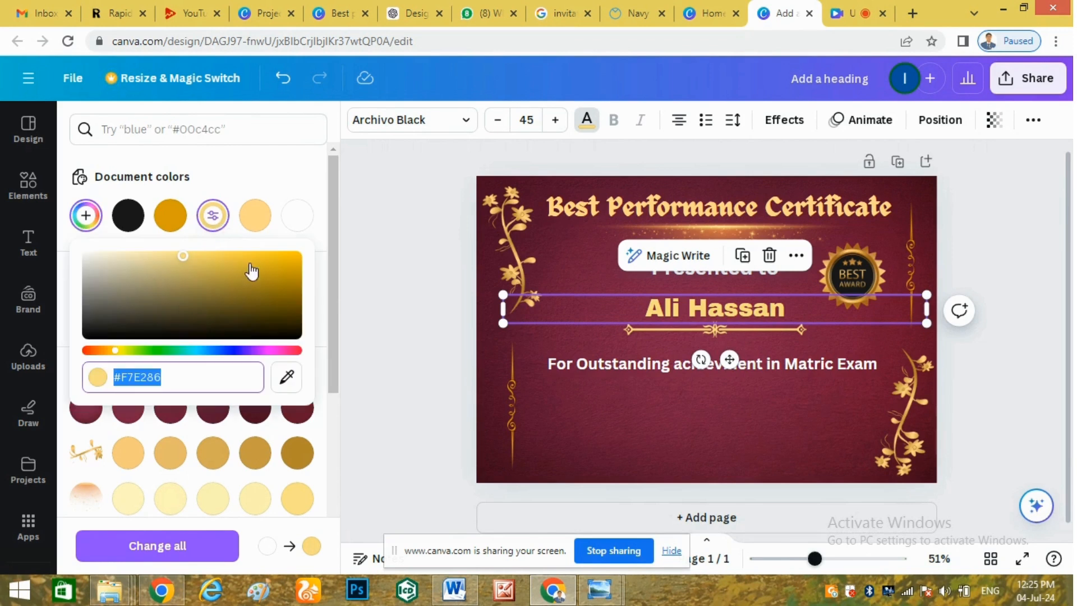
left_click_drag(187, 261, 190, 256)
left_click_drag(211, 260, 187, 220)
Fix the typo 'achievment' to 'achievement' in the achievement line.
left_click(731, 398)
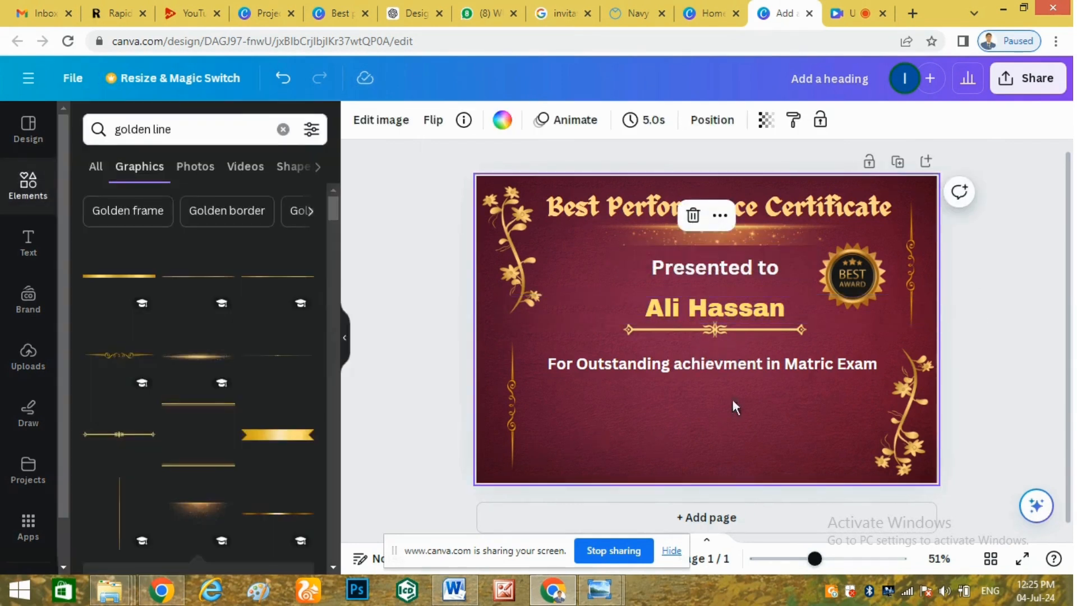
left_click(721, 371)
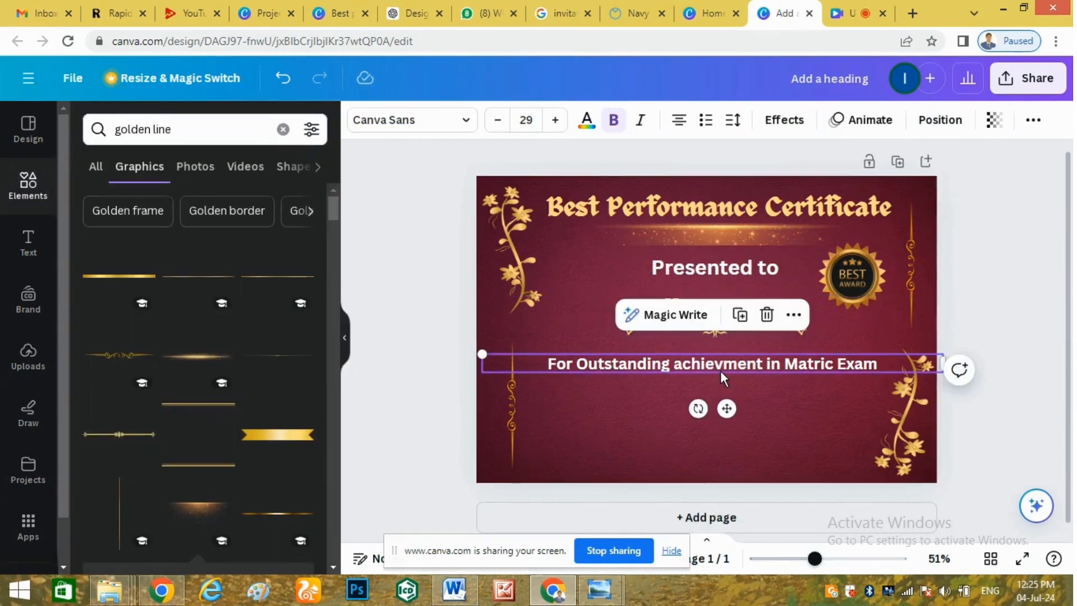
double_click(721, 365)
triple_click(722, 366)
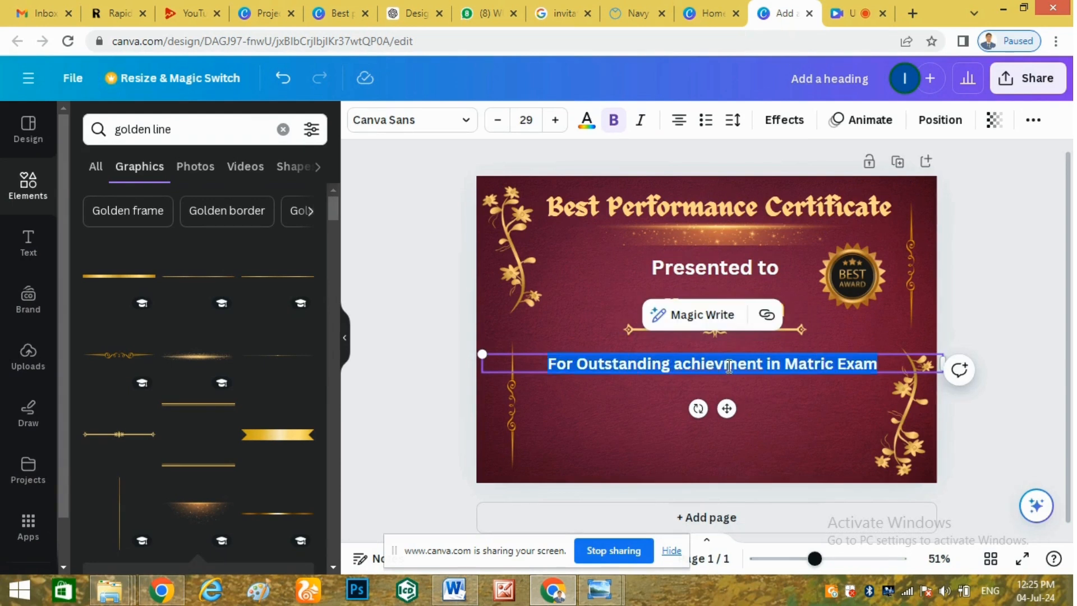
left_click(729, 366)
type("e")
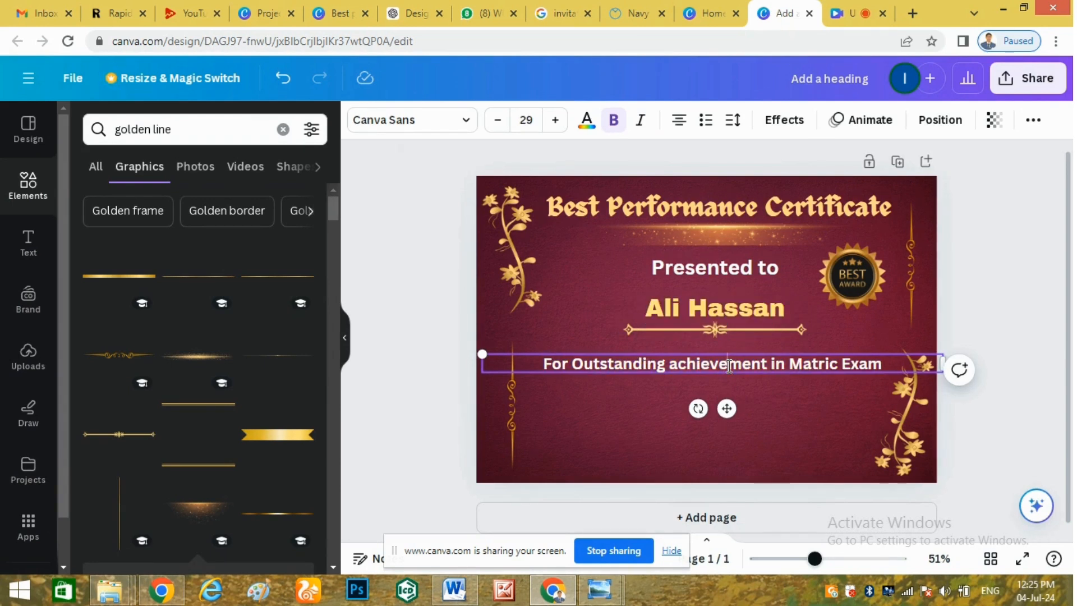
left_click(641, 418)
Colour the achievement line pale gold using the #ffd98e swatch.
left_click(648, 371)
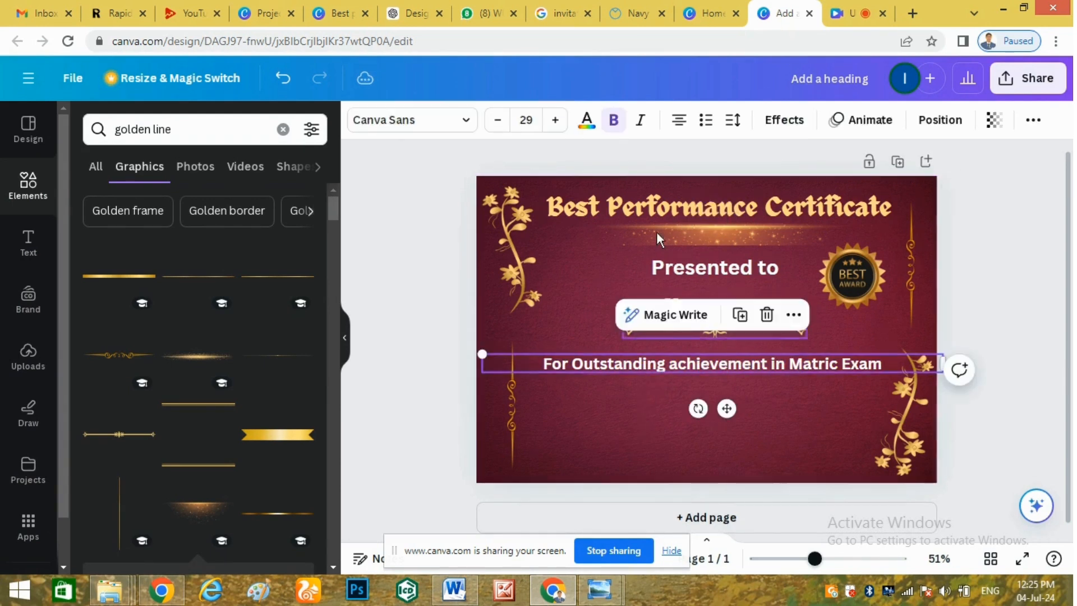
left_click(587, 125)
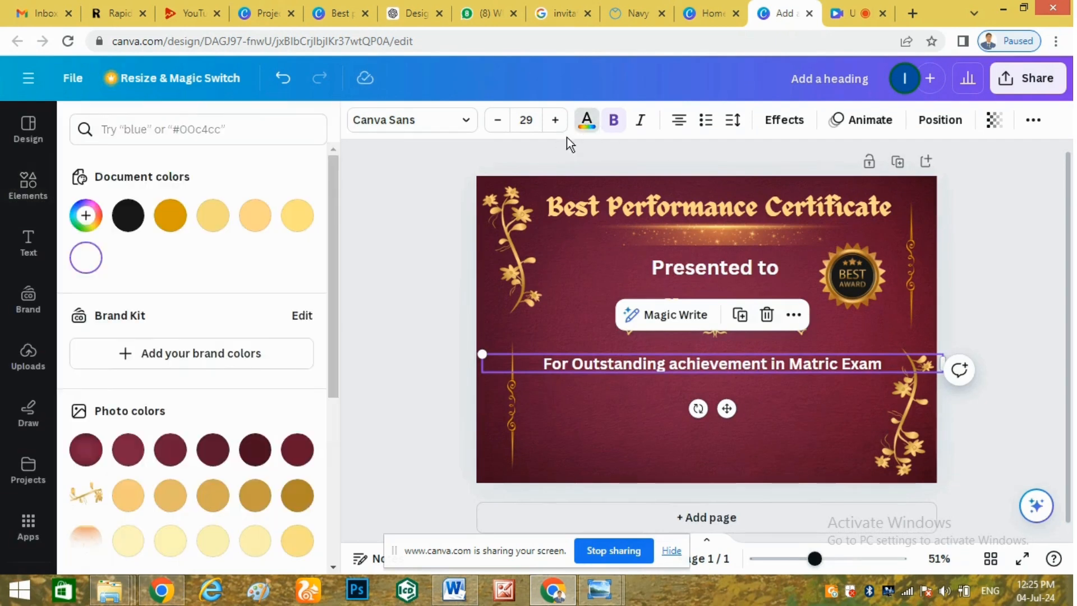
left_click(213, 217)
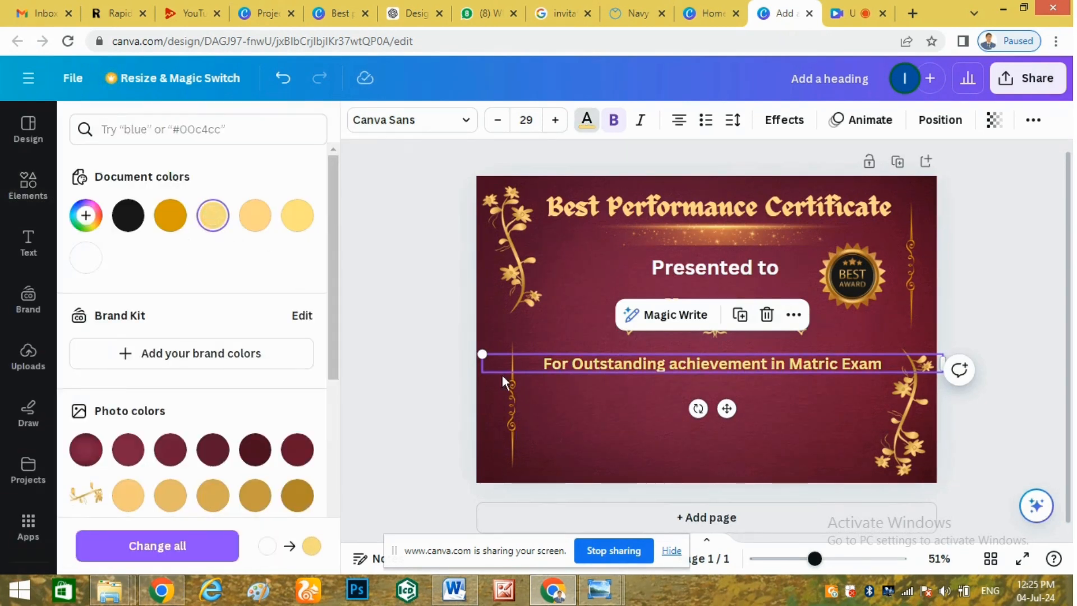
left_click(256, 217)
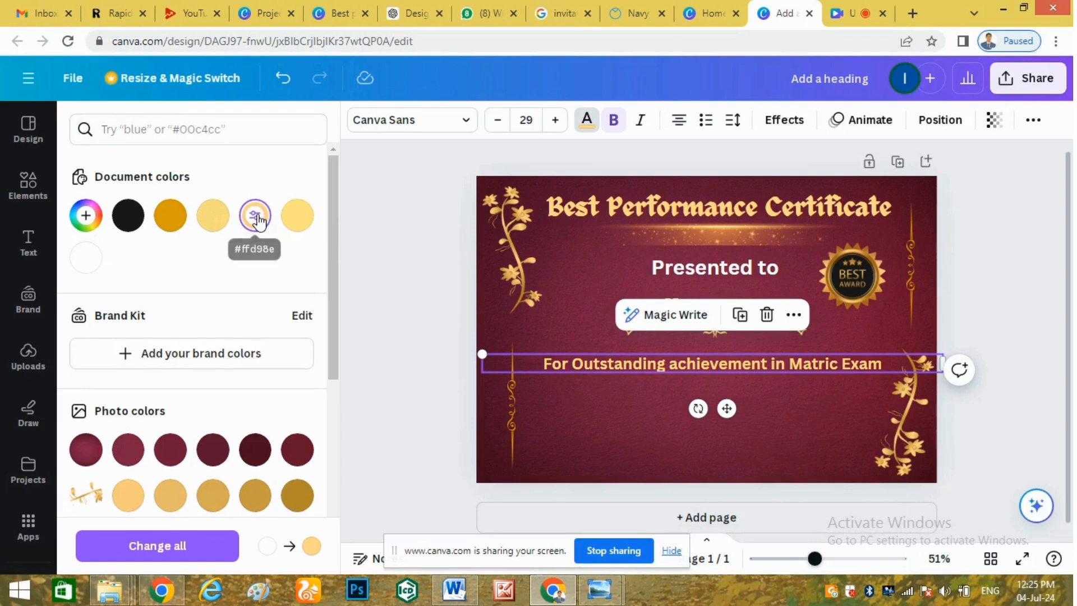
left_click(725, 461)
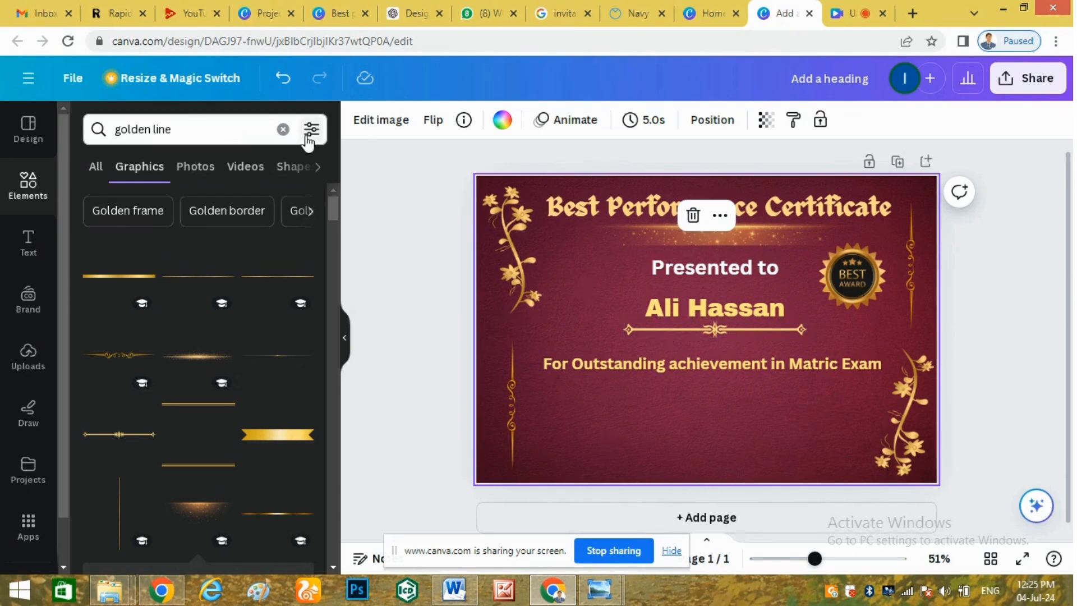
Add the red ornate frame from the 'golden line' results, shrunk to badge size below the achievement line.
left_click_drag(331, 208, 337, 580)
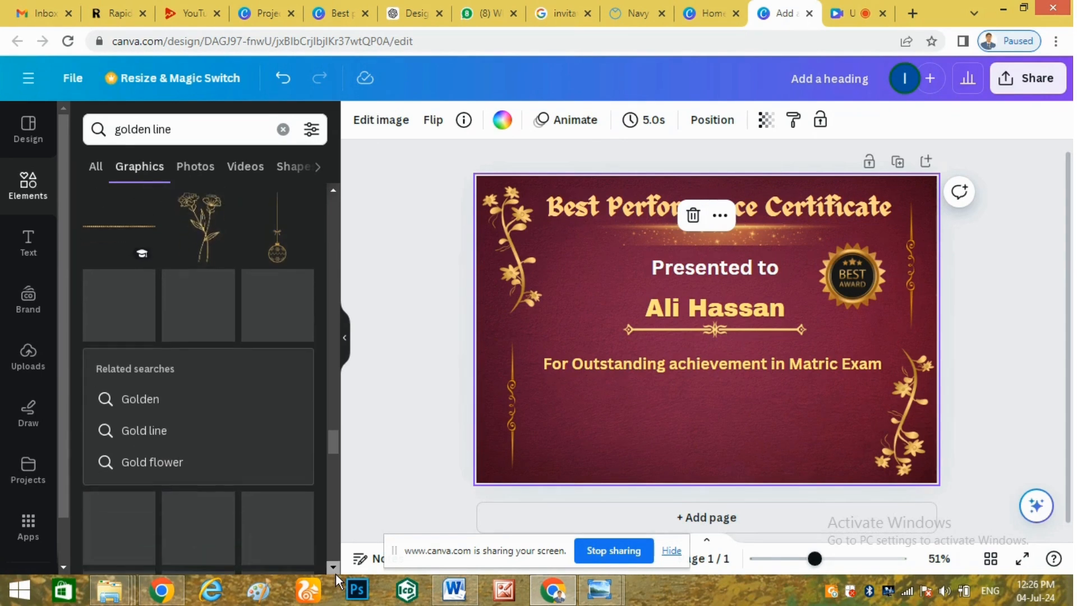
scroll(336, 573, "down", 10)
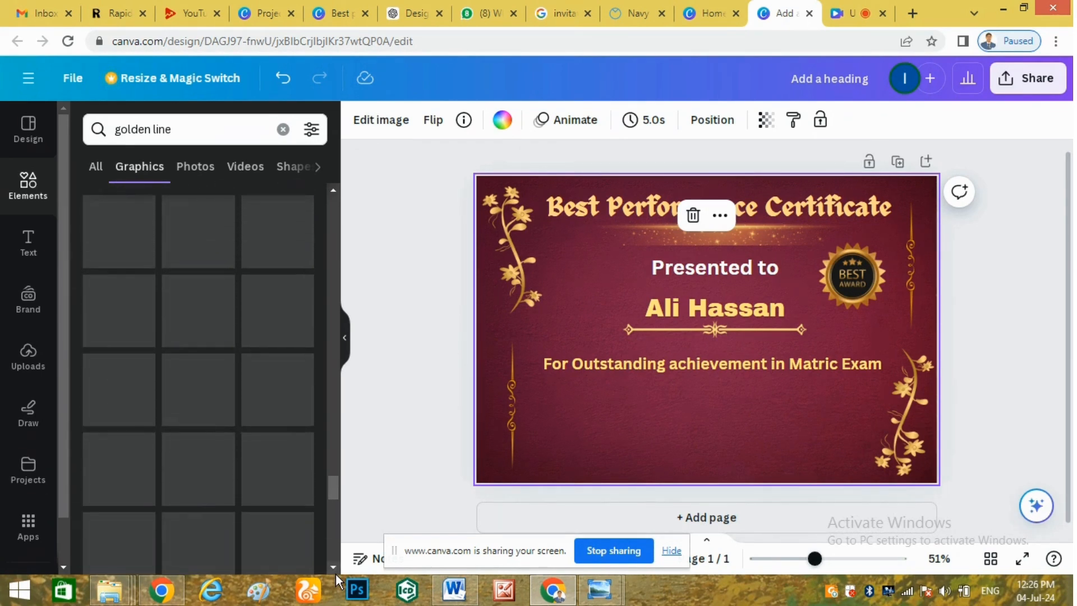
left_click(216, 404)
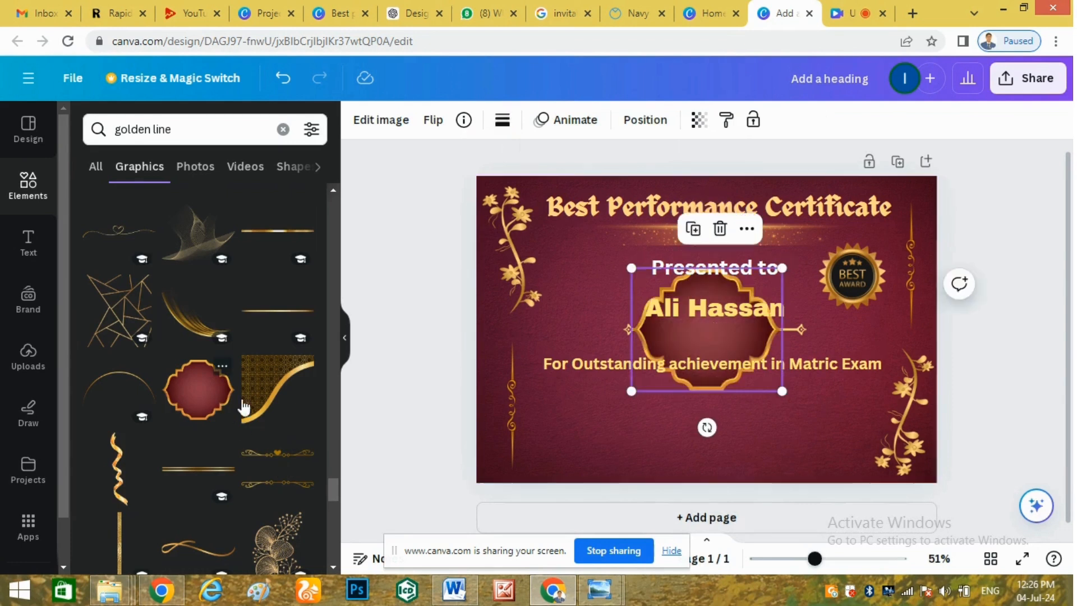
left_click_drag(700, 338, 695, 432)
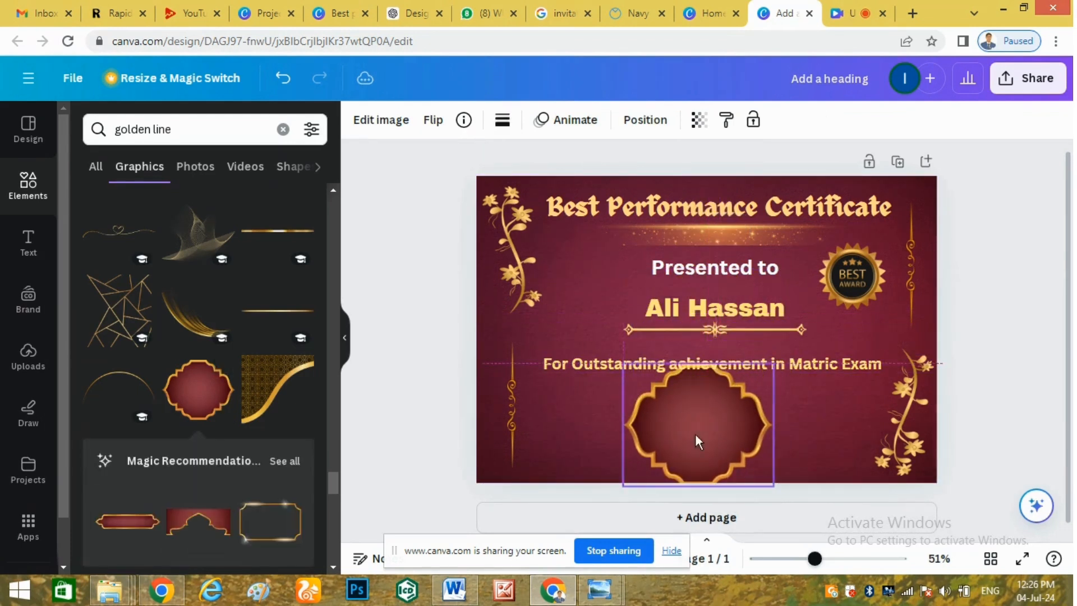
left_click_drag(774, 486, 701, 431)
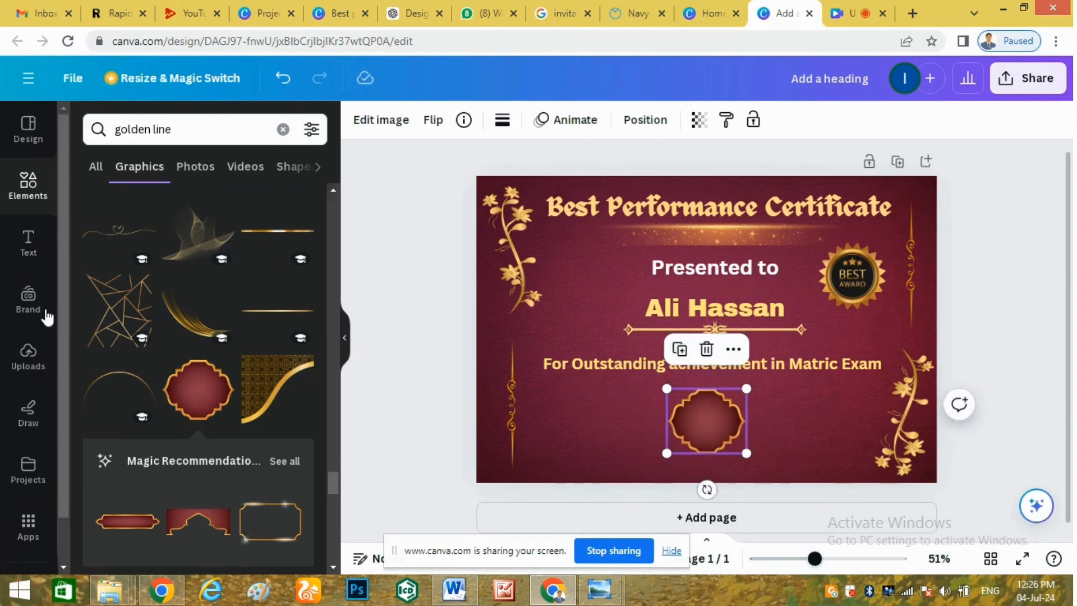
double_click(603, 365)
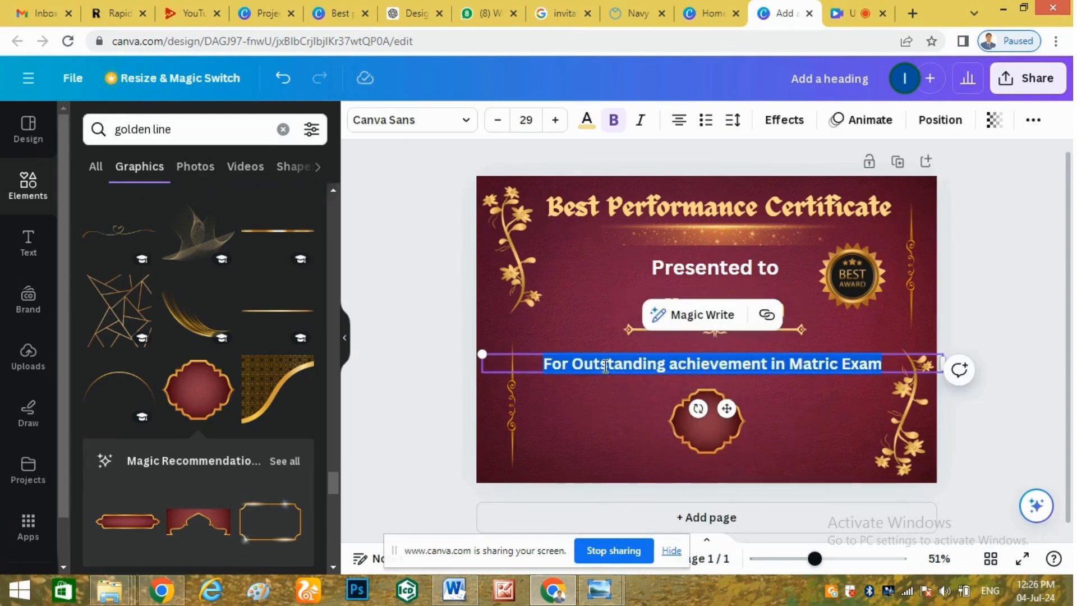
Duplicate the achievement text, retype it as '2024' and centre it inside the ornate frame.
left_click(607, 408)
left_click(607, 357)
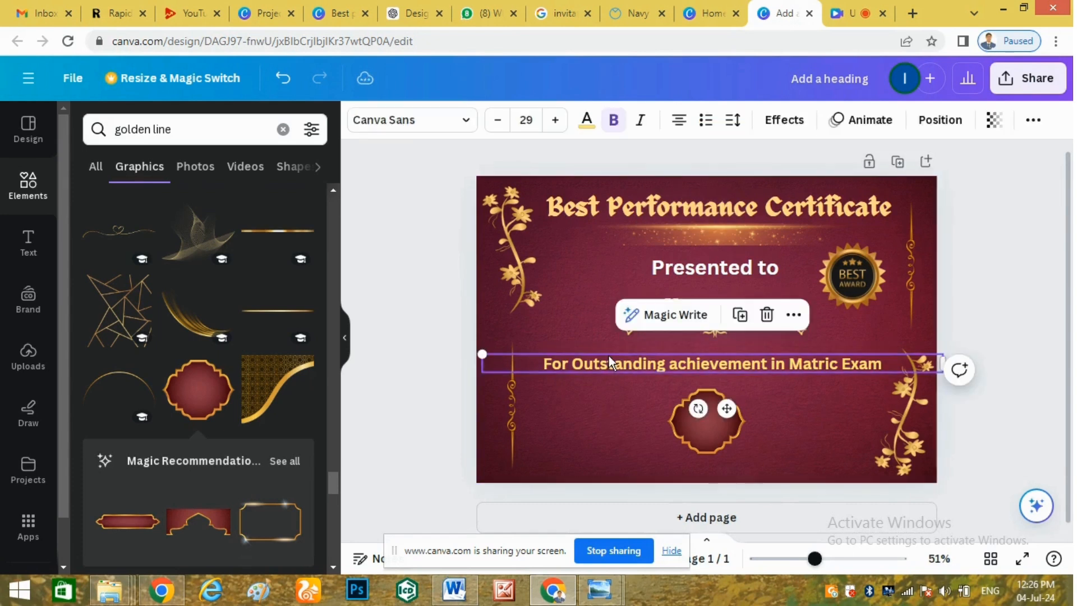
key("ctrl+d")
left_click_drag(608, 355, 644, 405)
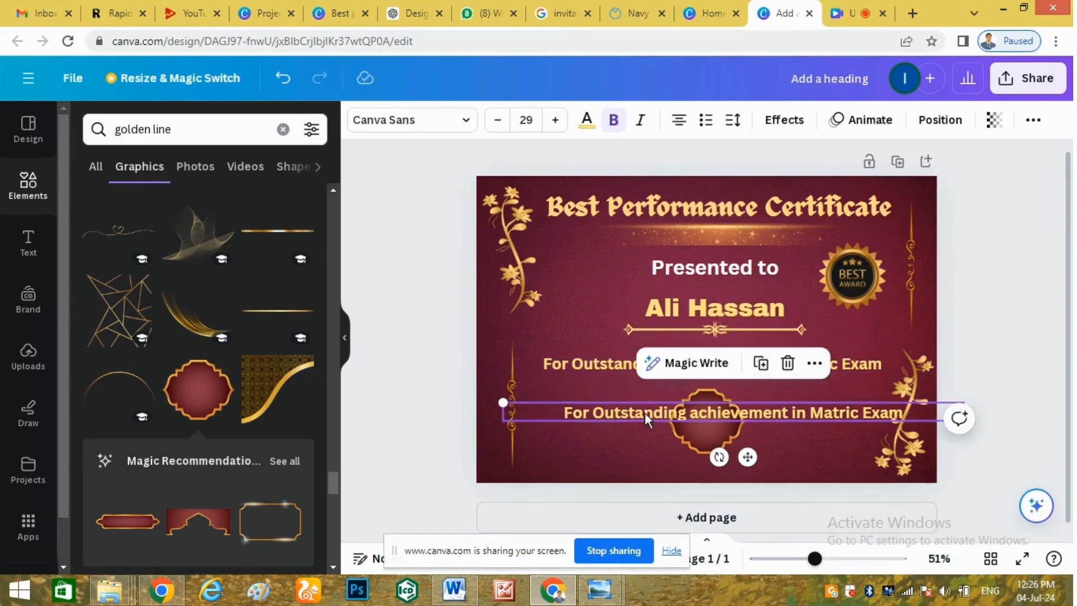
double_click(646, 413)
type("2024")
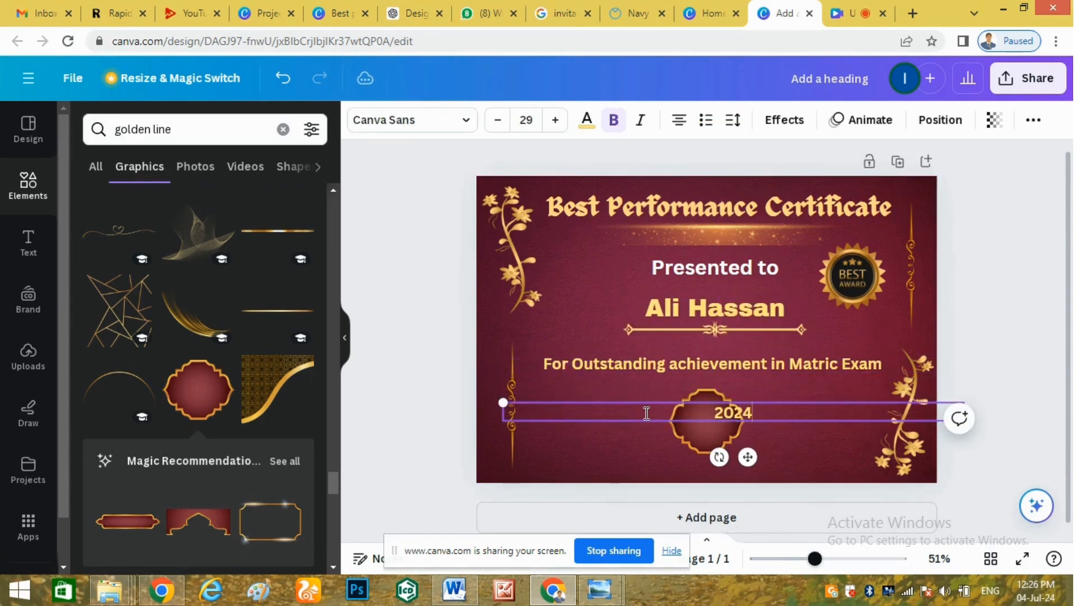
left_click(795, 443)
left_click_drag(747, 420, 719, 413)
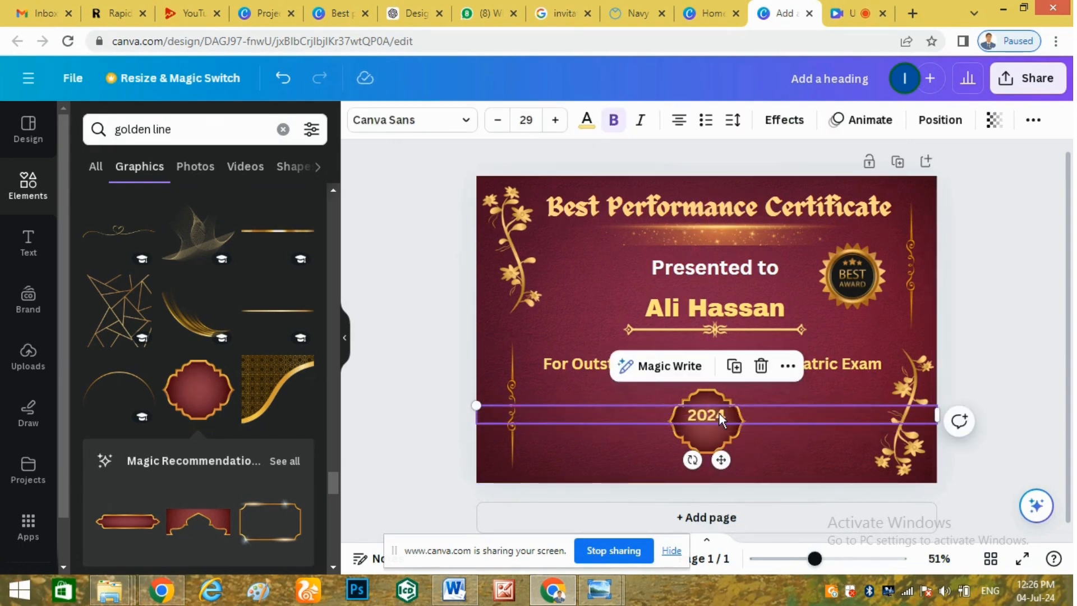
key("Down")
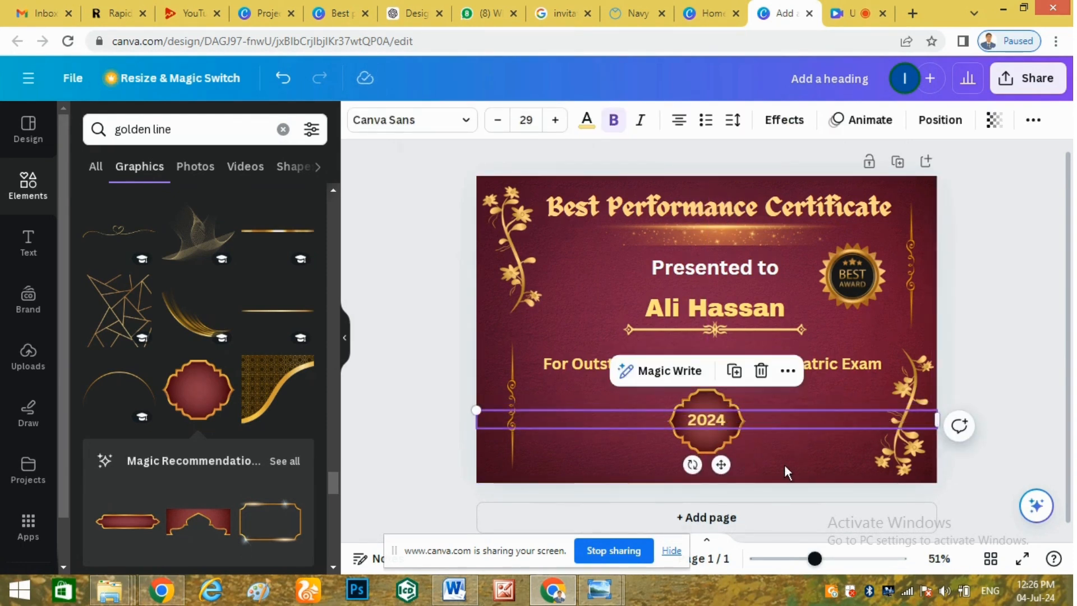
left_click(654, 433)
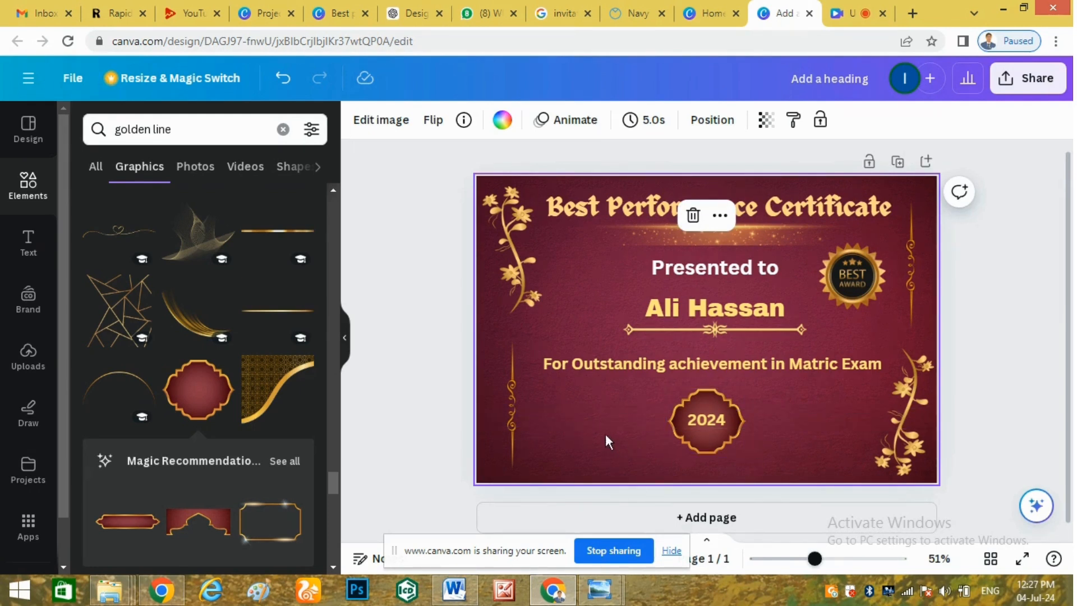
Duplicate 'Presented to', move the copy bottom-left and retype it as 'Sign of Principle'.
left_click(711, 268)
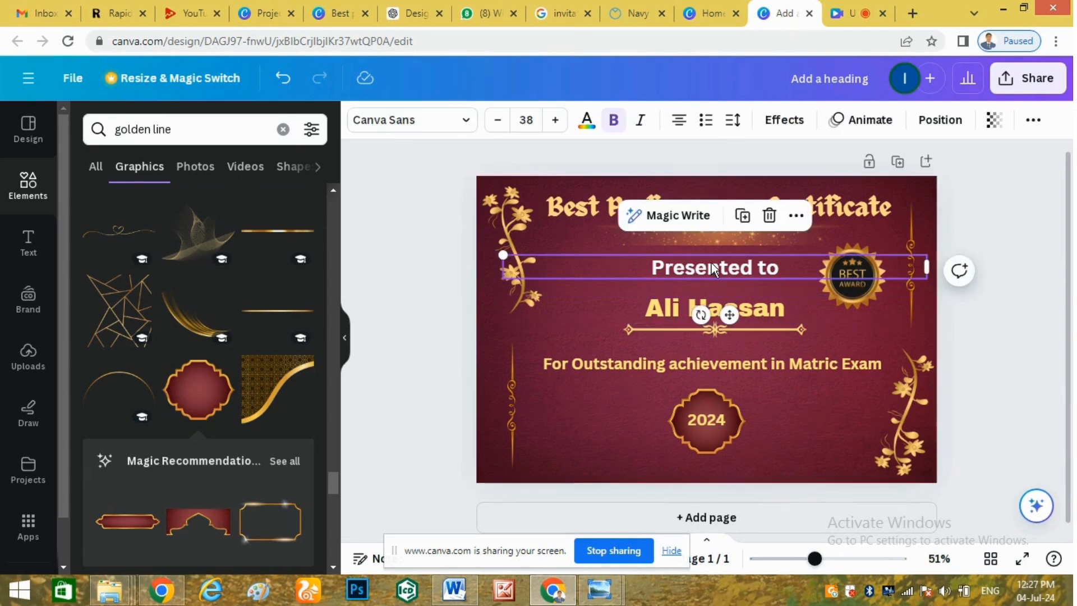
key("ctrl+d")
left_click_drag(709, 269, 611, 437)
double_click(833, 446)
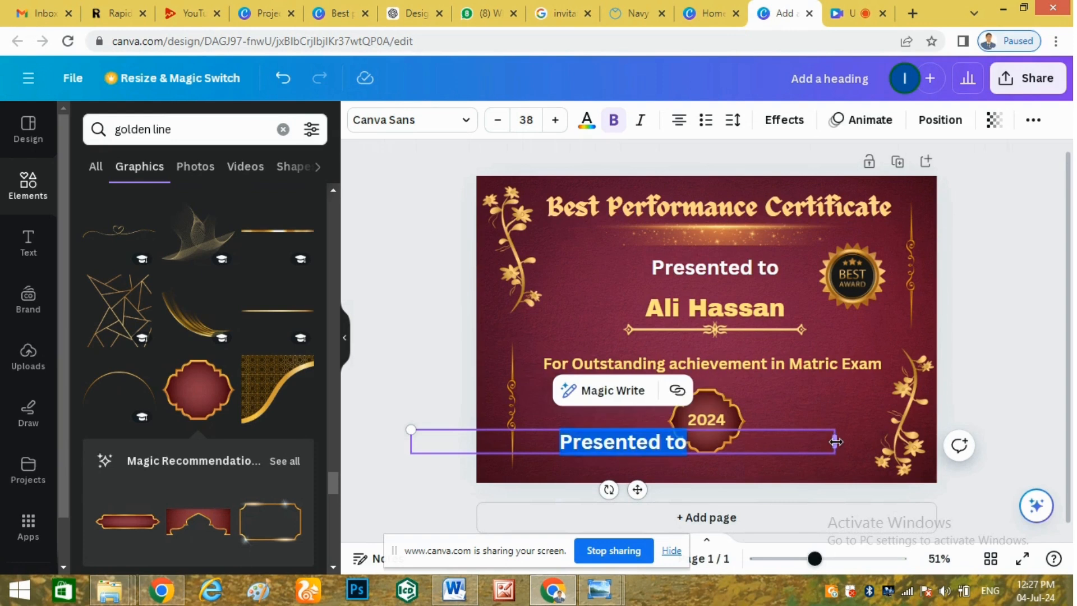
left_click_drag(804, 450, 627, 442)
left_click(561, 451)
left_click(611, 457)
double_click(627, 442)
type("Sign of O")
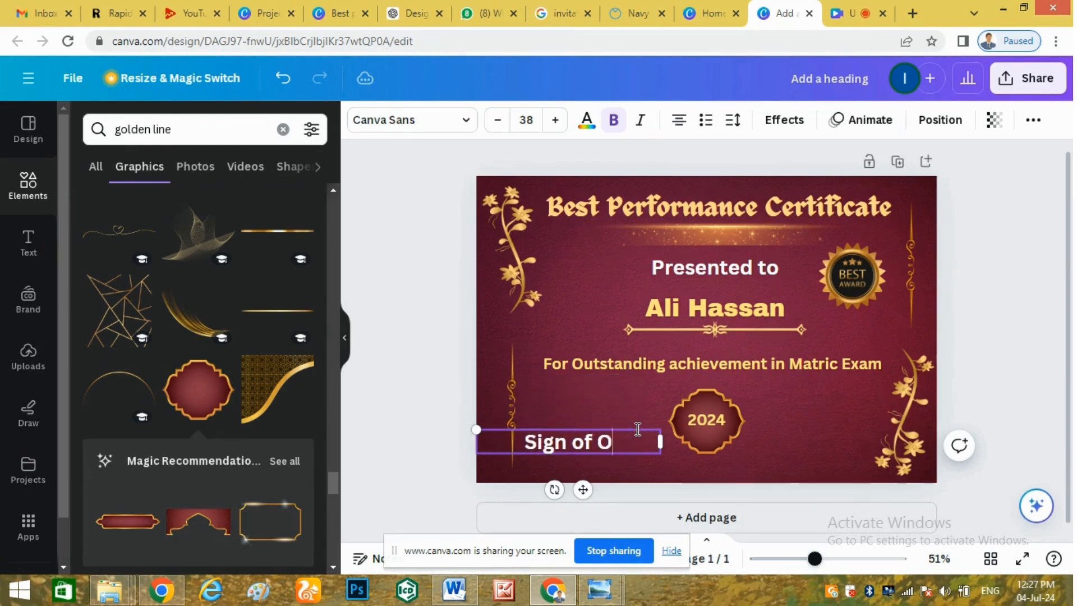
key("BackSpace")
type("Principle")
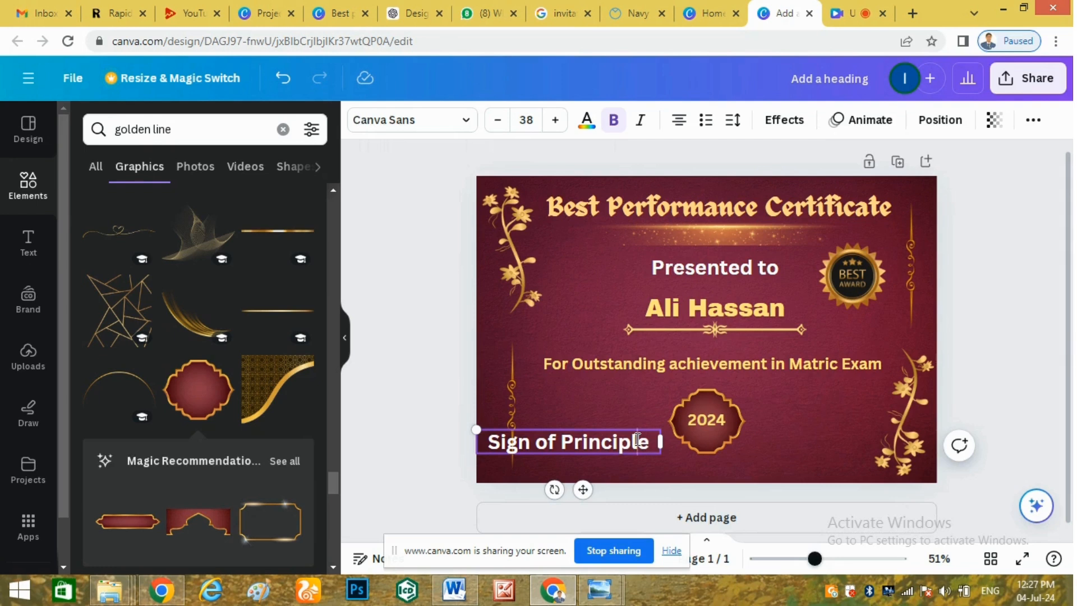
Shrink 'Sign of Principle' to size 28 and move it down toward the bottom-left.
key("ctrl+a")
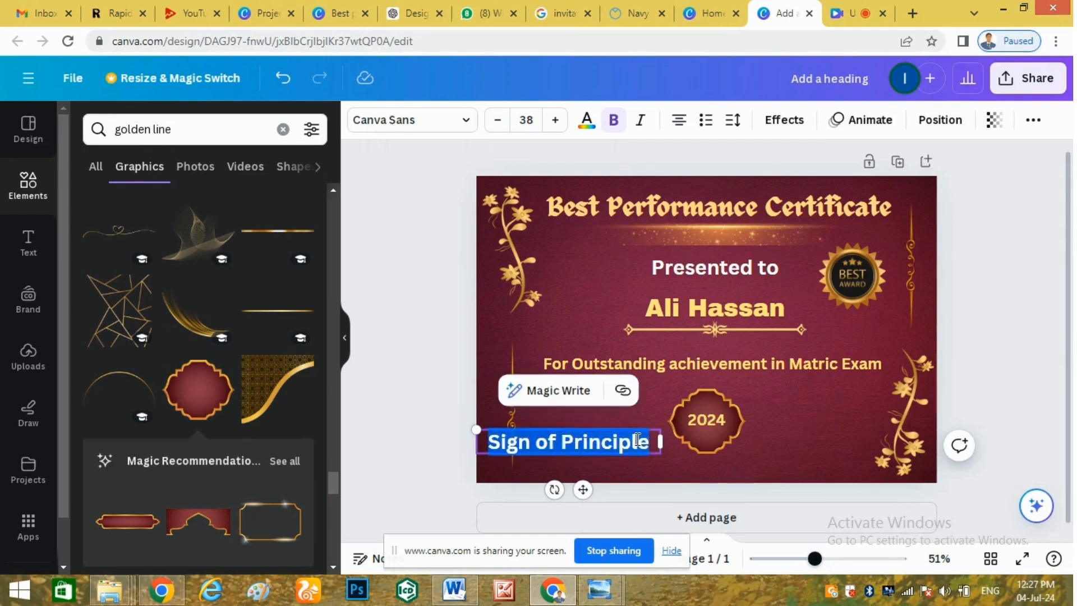
left_click(497, 120)
left_click(497, 120)
left_click(497, 120)
left_click(497, 120)
left_click(497, 120)
left_click(497, 120)
left_click(496, 120)
left_click(496, 120)
left_click(497, 120)
left_click(497, 120)
left_click(766, 449)
left_click(597, 442)
left_click_drag(597, 442, 822, 464)
left_click(741, 464)
Duplicate the label, retype it as 'Sign of Class Incharge' at size 26 on the right.
left_click(641, 464)
key("ctrl+d")
double_click(823, 464)
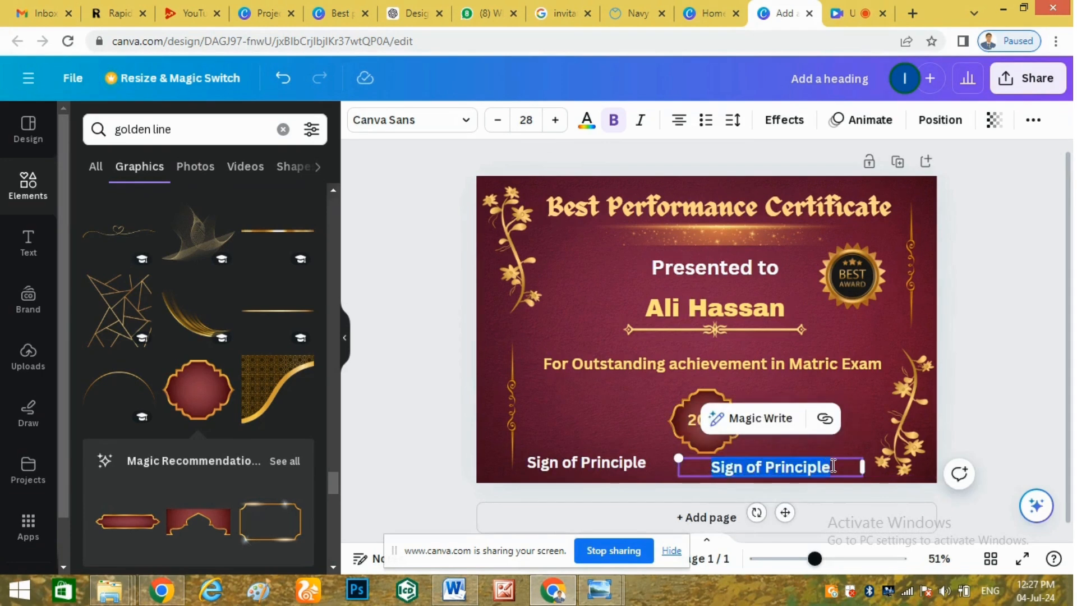
left_click(833, 466)
key("BackSpace")
key("BackSpace")
key("BackSpace")
key("BackSpace")
key("BackSpace")
key("BackSpace")
key("BackSpace")
key("BackSpace")
key("BackSpace")
type("Class Incharge")
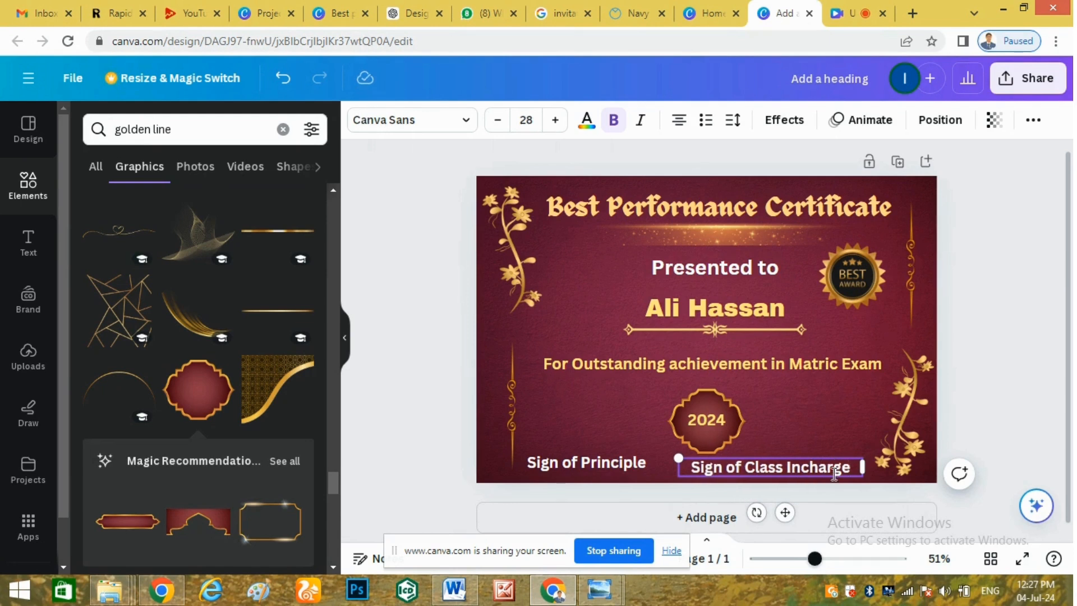
double_click(815, 469)
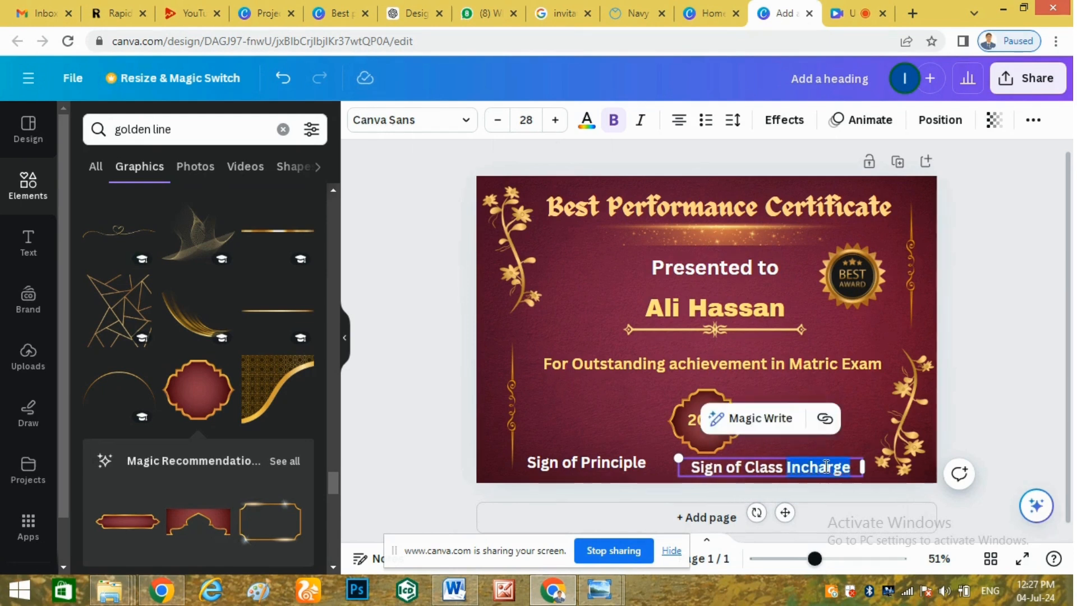
left_click(893, 400)
left_click(819, 464)
left_click(496, 120)
left_click(494, 124)
left_click_drag(805, 465, 816, 461)
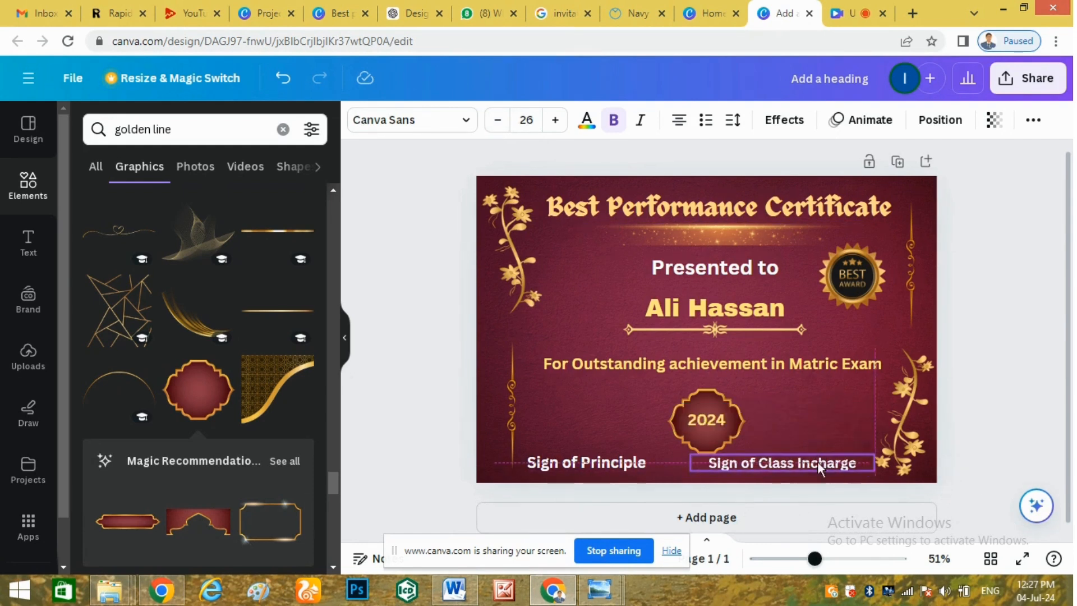
left_click(910, 445)
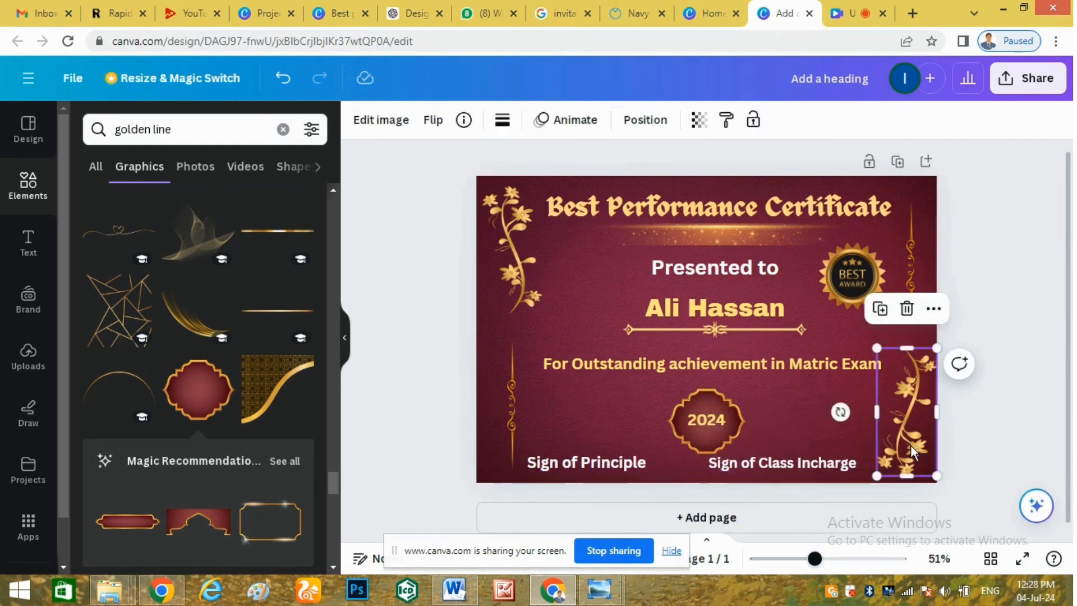
Nudge 'Sign of Class Incharge', then drop 'Sign of Principle' to size 25 and align it alongside.
left_click(810, 473)
left_click_drag(810, 473, 811, 475)
left_click(583, 469)
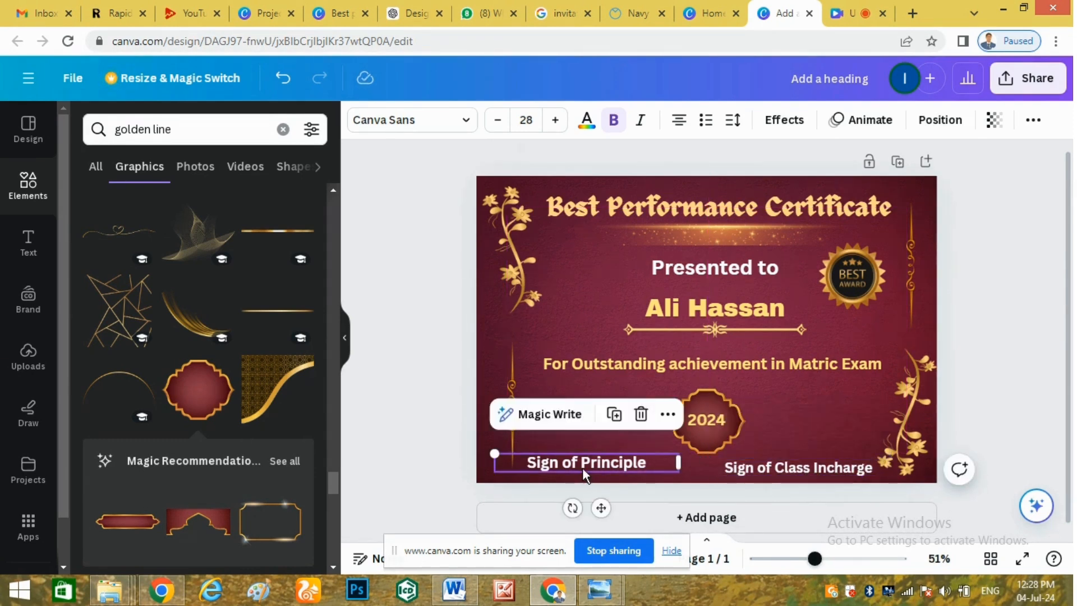
left_click(497, 120)
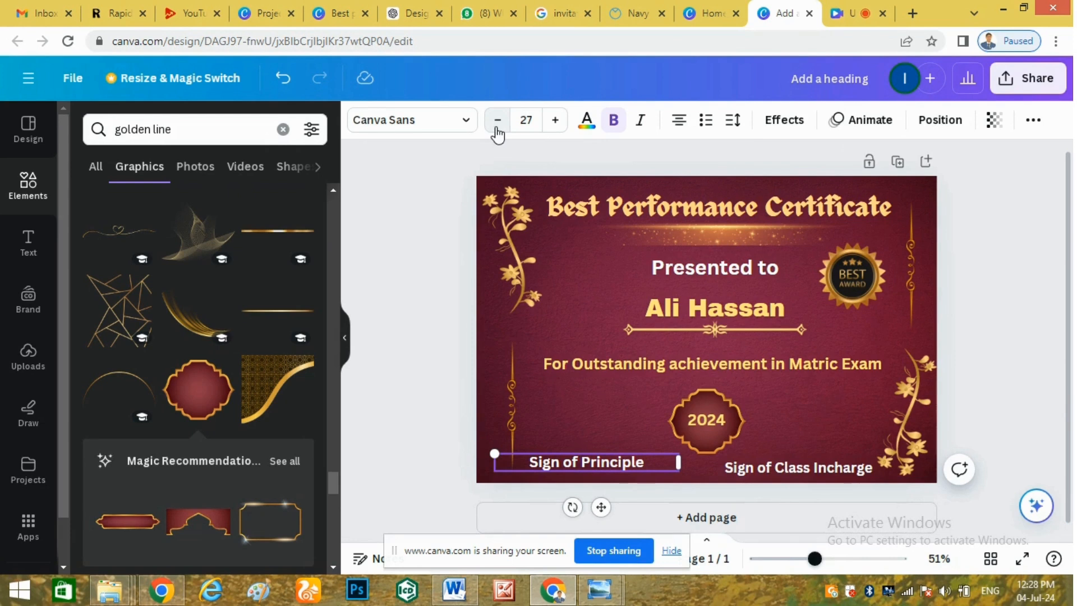
left_click(498, 120)
left_click(498, 120)
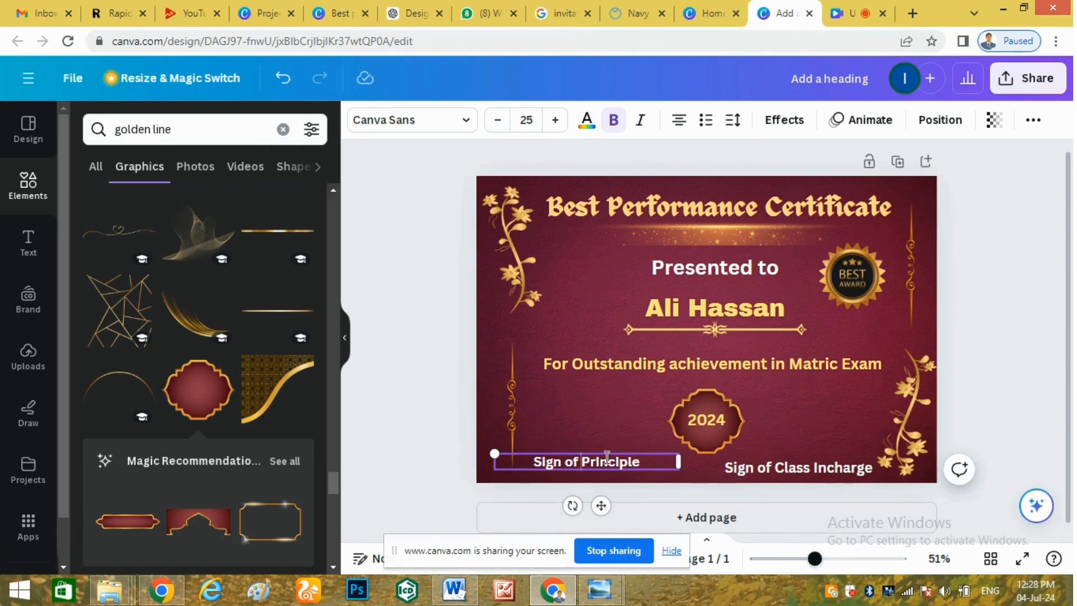
left_click(643, 471)
left_click(614, 463)
left_click_drag(613, 463, 616, 467)
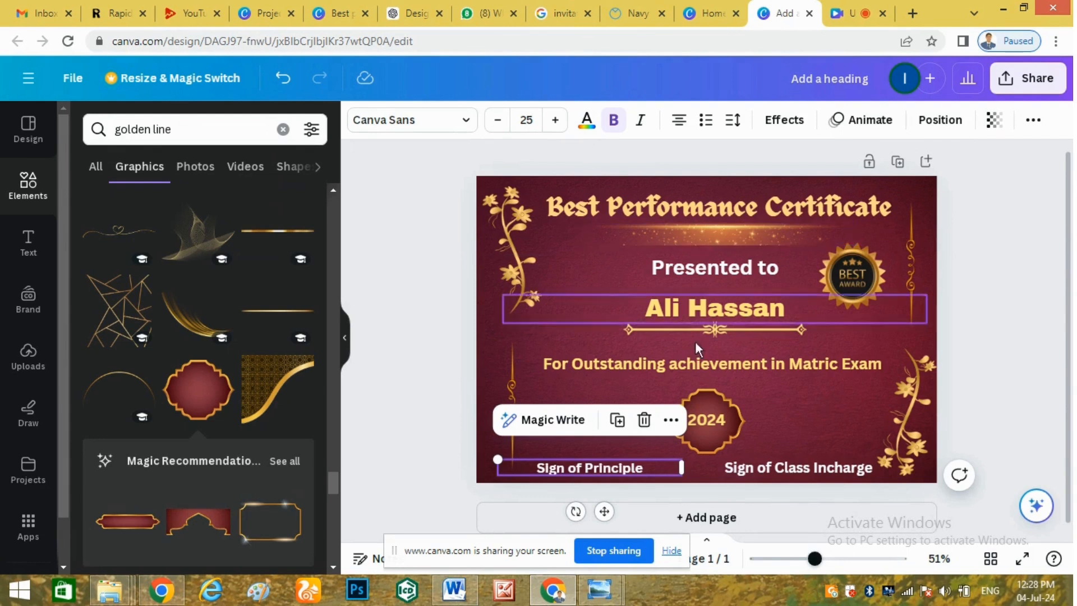
Search Elements for 'golden line' and place a shortened one above Sign of Class Incharge.
left_click(207, 139)
key("ctrl+a")
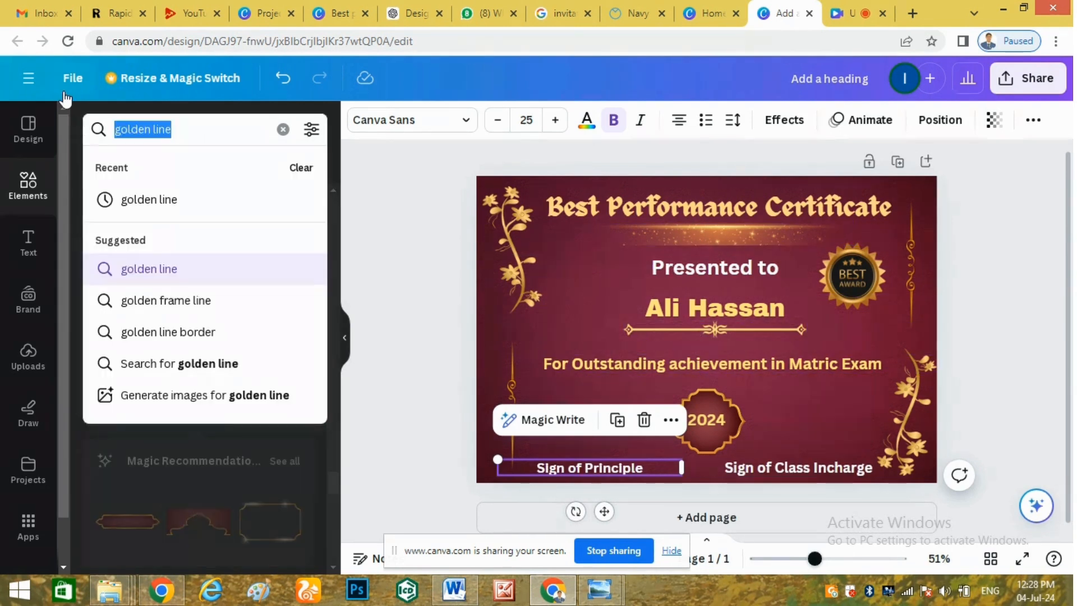
type("golden line")
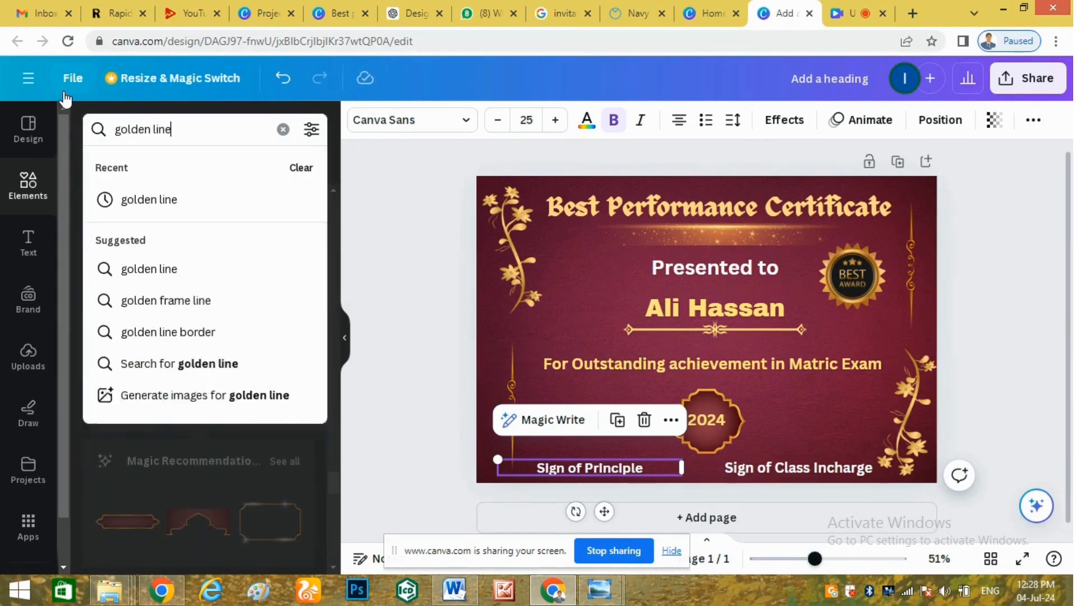
key("Return")
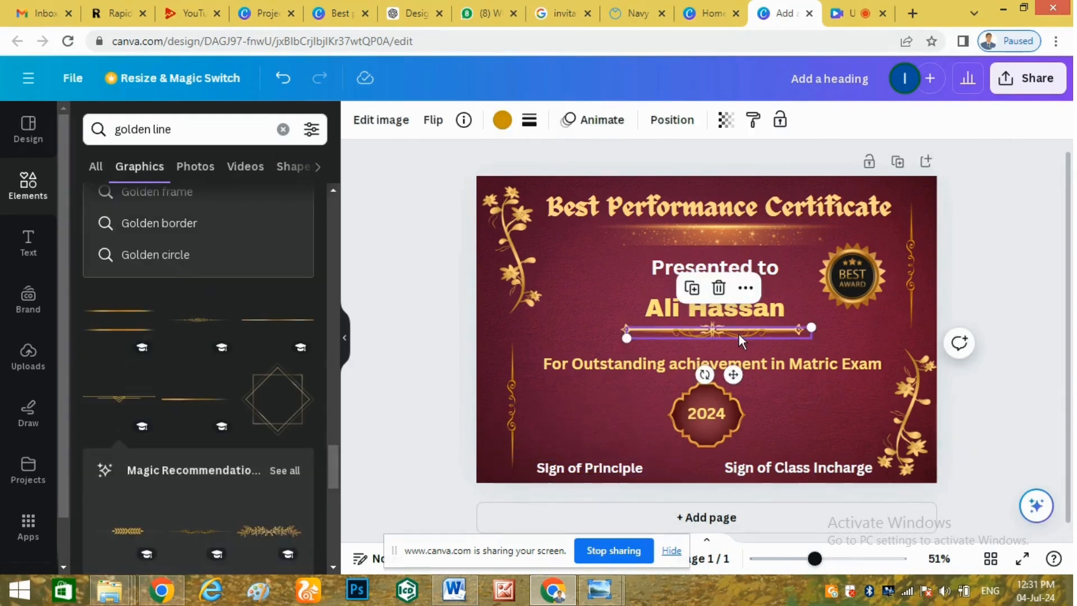
left_click_drag(740, 341, 773, 447)
mouse_move(845, 441)
left_mouse_down()
mouse_move(813, 441)
mouse_move(850, 449)
mouse_move(824, 448)
left_mouse_up()
Recolour the golden line a pale yellow (#f7e286).
left_click(503, 124)
left_click(251, 220)
left_click(86, 258)
Place a matching golden line above Sign of Principle.
left_click(613, 426)
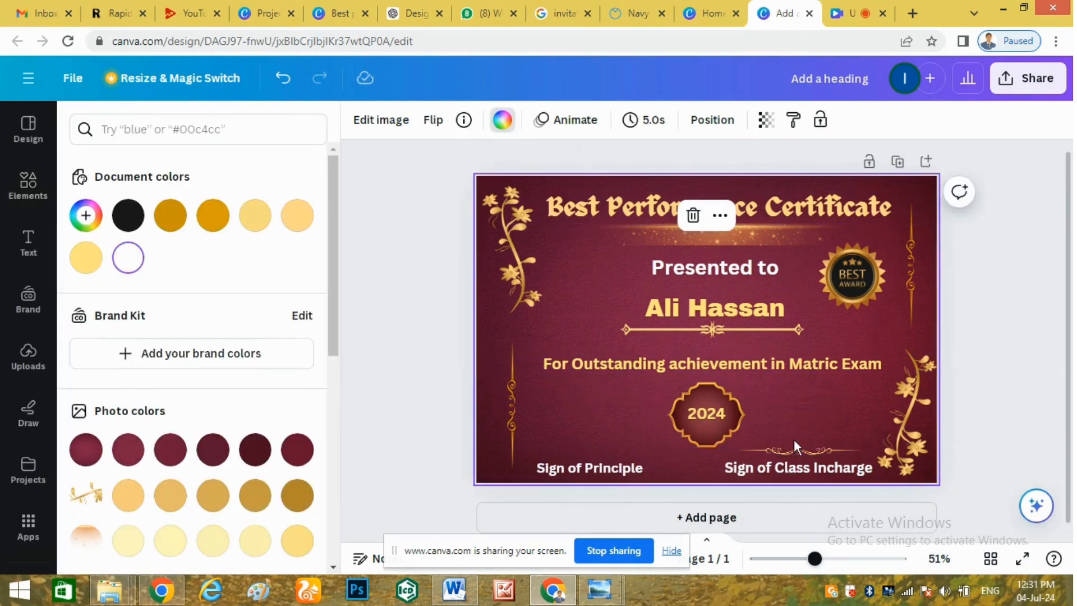
left_click(802, 450)
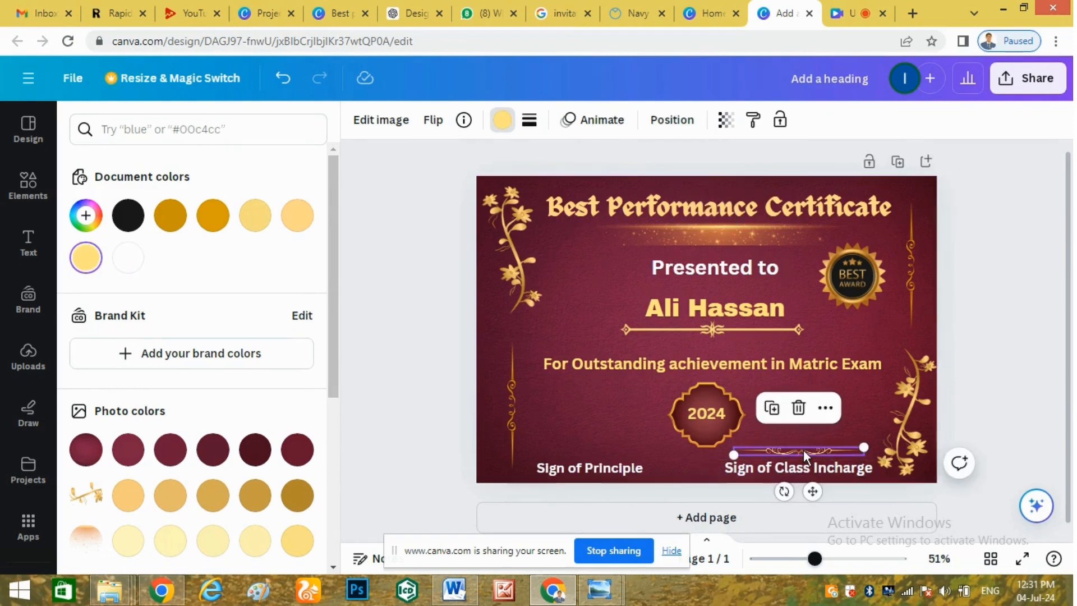
left_click_drag(803, 449, 593, 450)
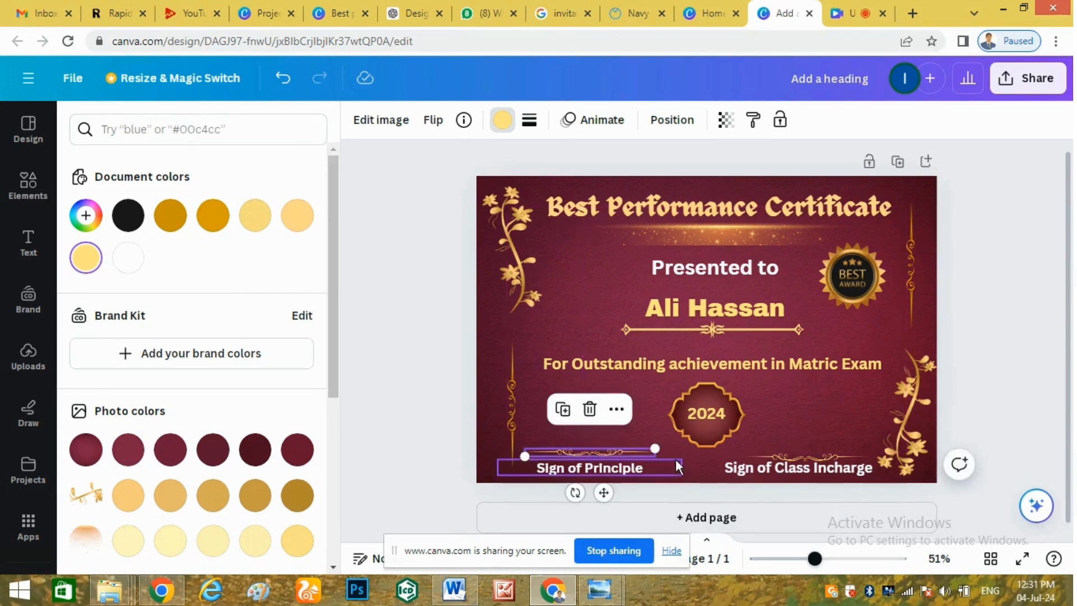
left_click(675, 459)
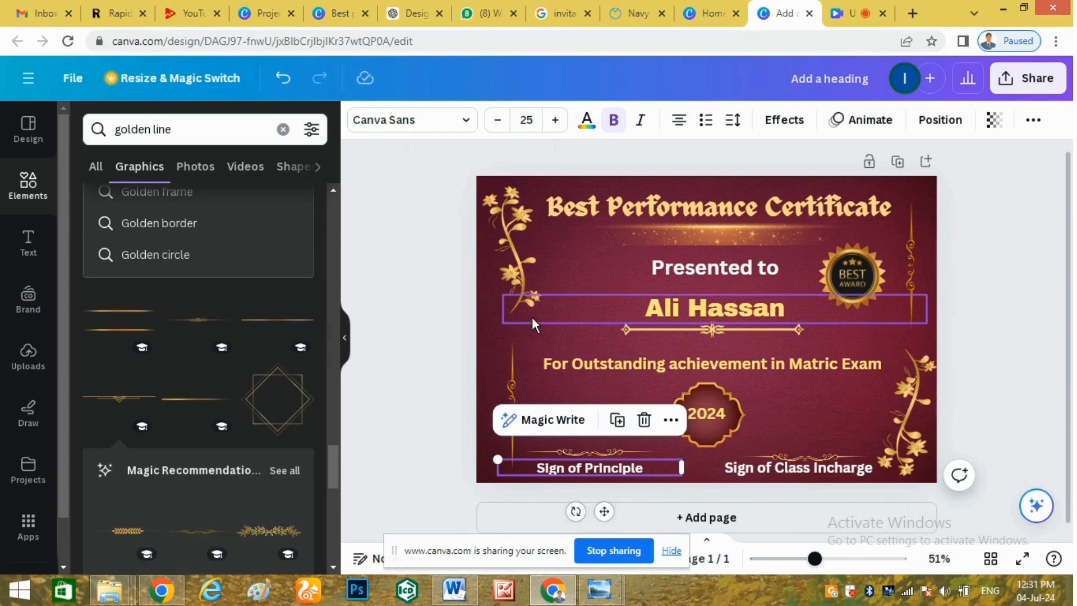
left_click(576, 307)
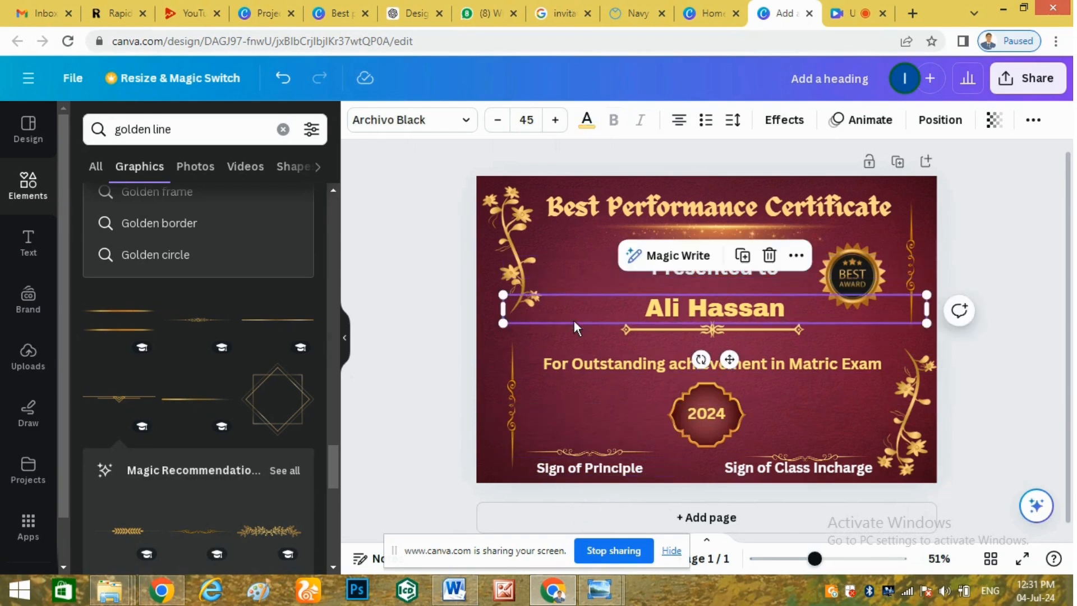
Download the certificate with the file type changed from PNG to JPG.
left_click(1010, 426)
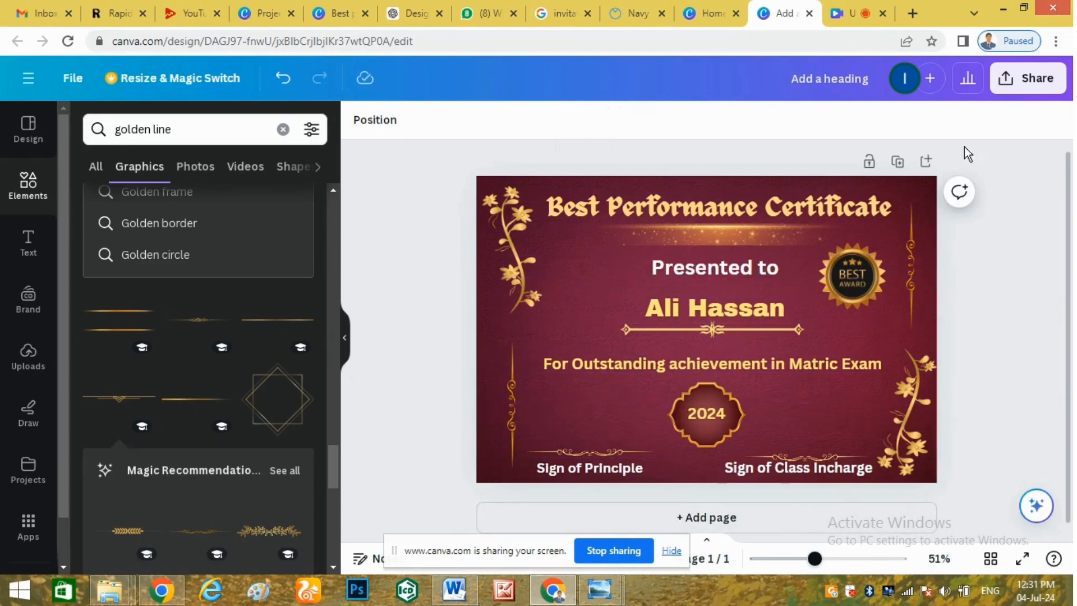
left_click(1034, 79)
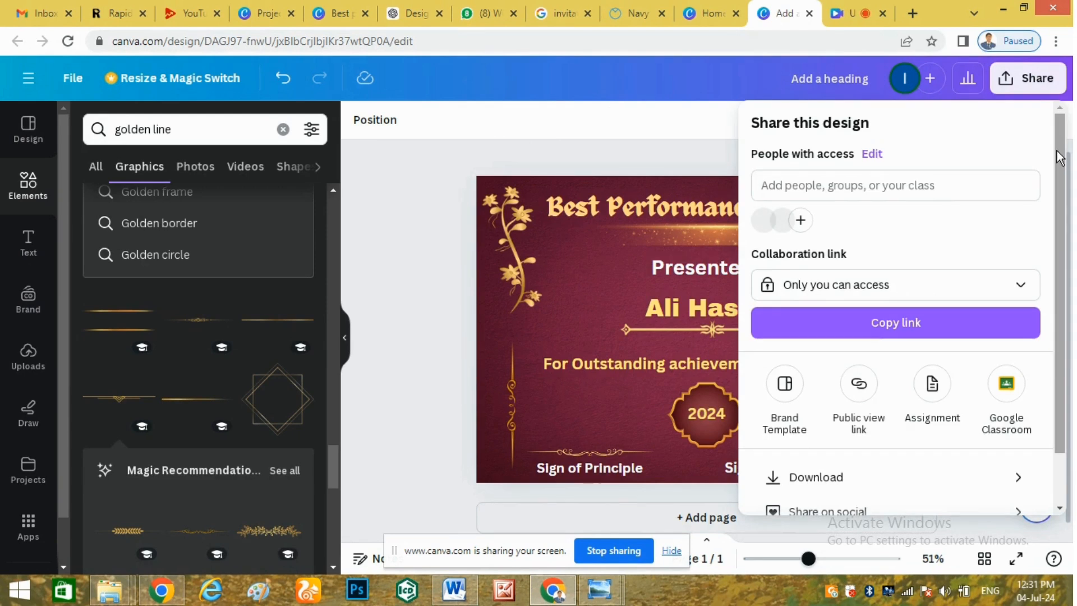
scroll(1060, 169, "down", 1)
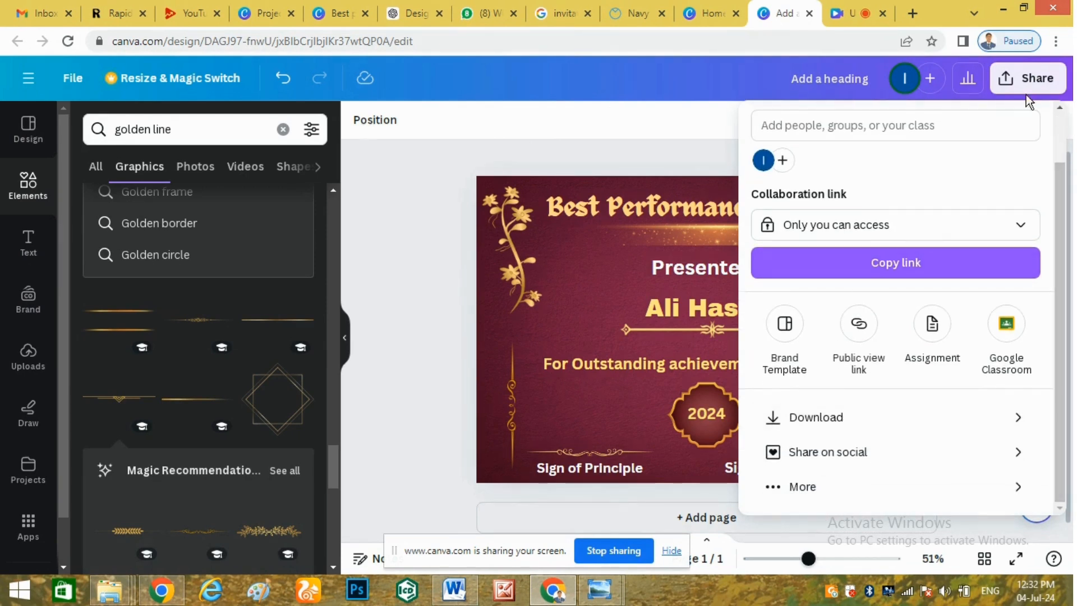
left_click(854, 420)
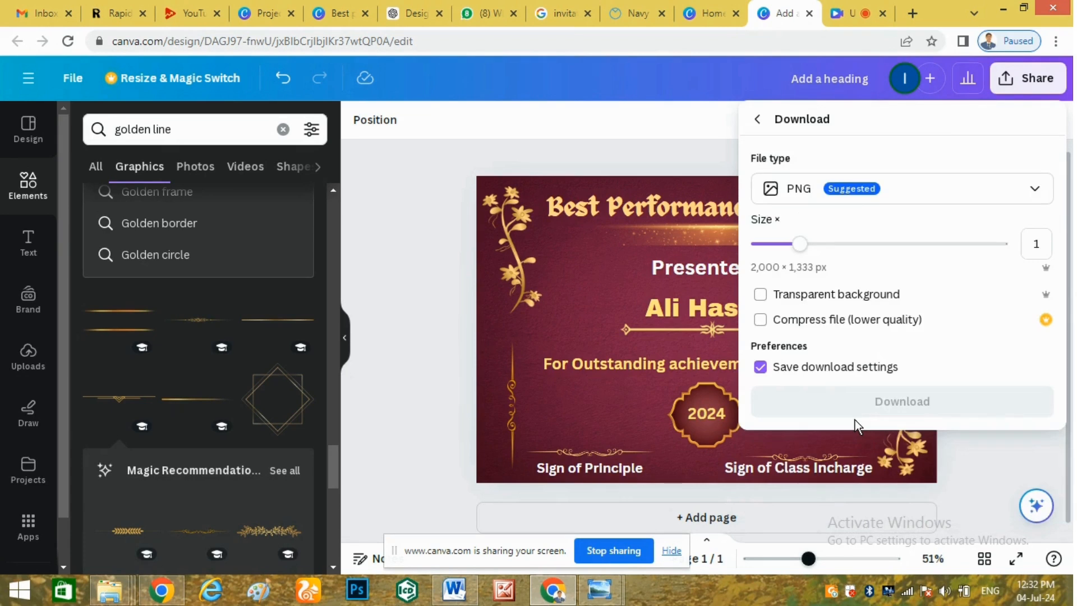
left_click(808, 194)
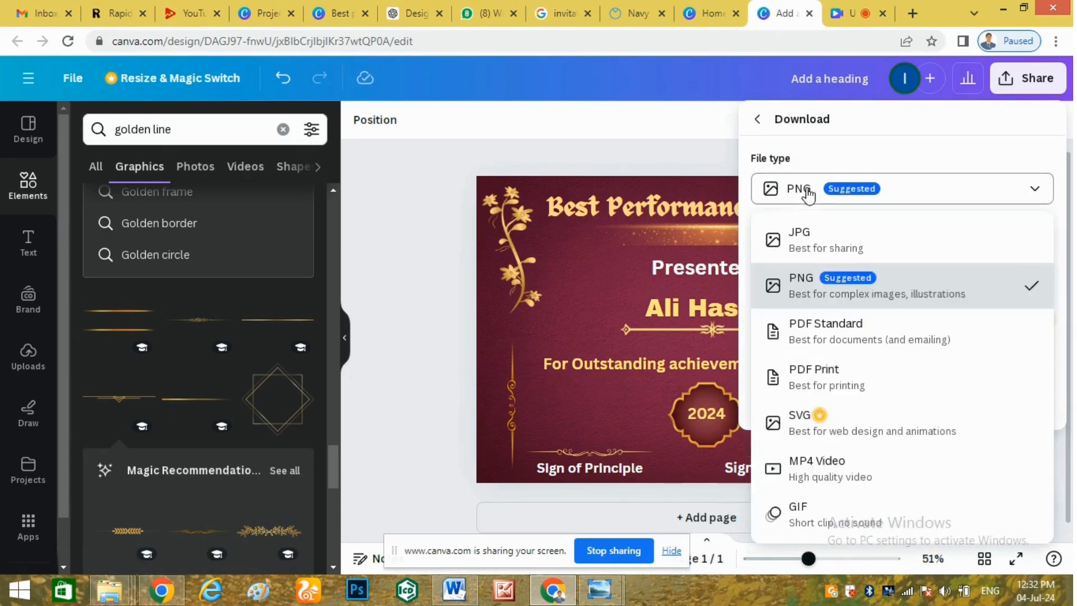
left_click(820, 246)
left_click(893, 426)
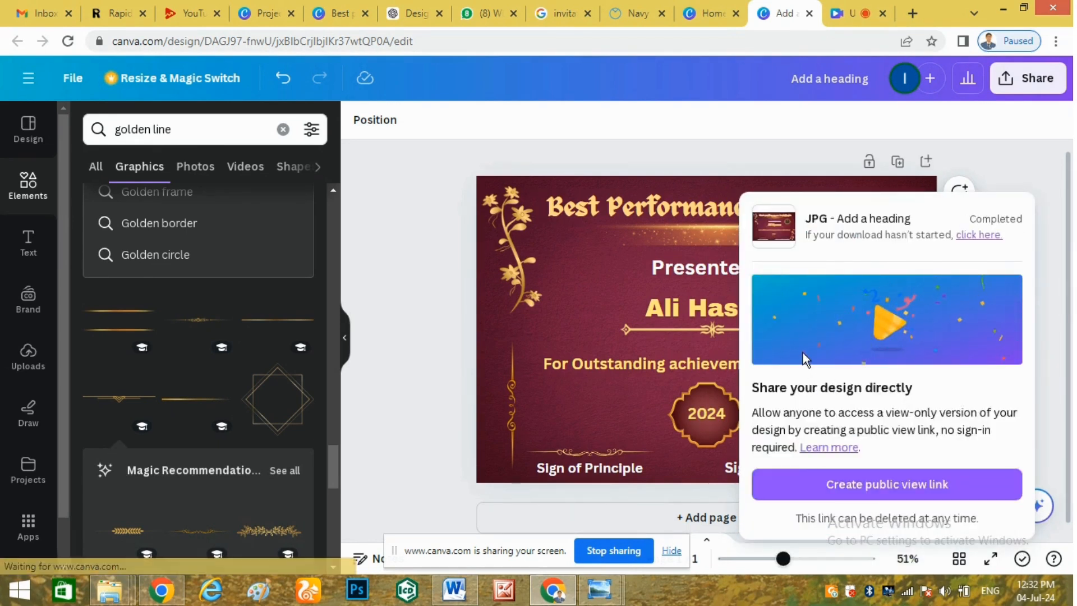
Restart the download manually and open the saved 'Add a heading.jpg'.
left_click(967, 235)
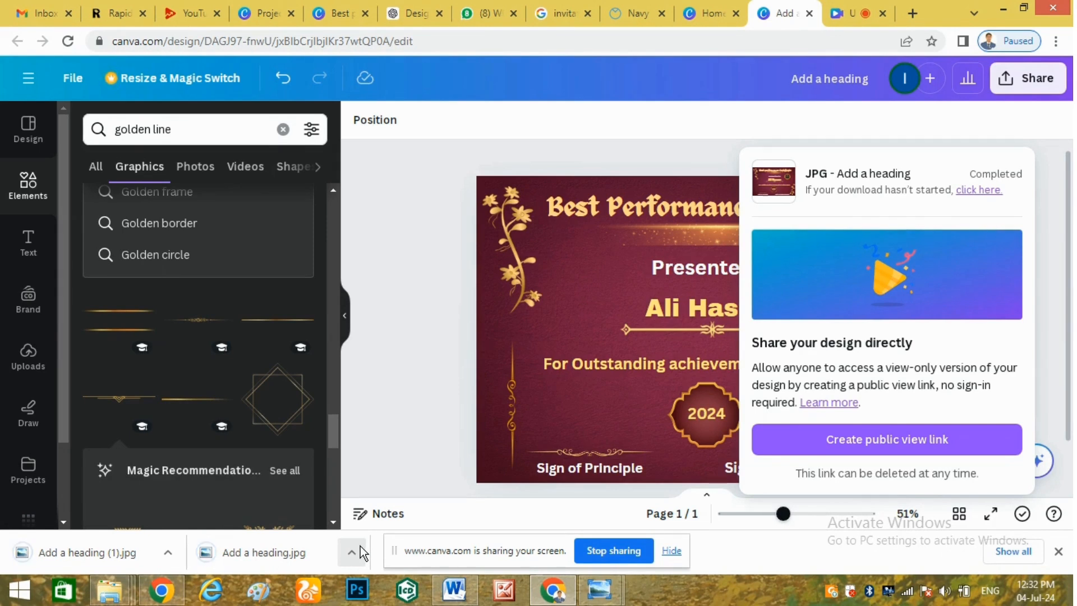
left_click(354, 551)
left_click(375, 451)
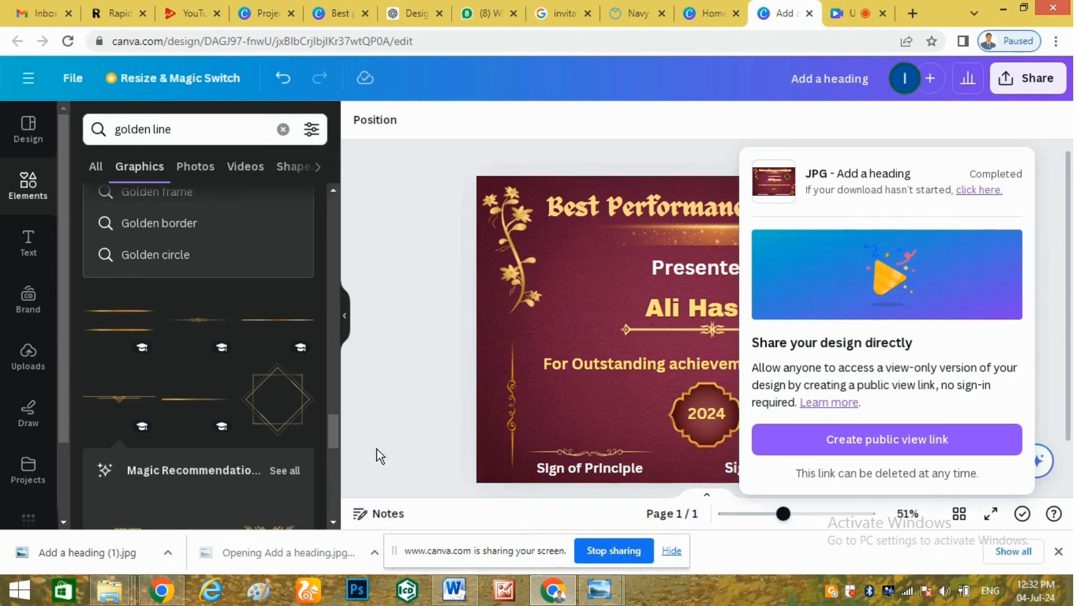